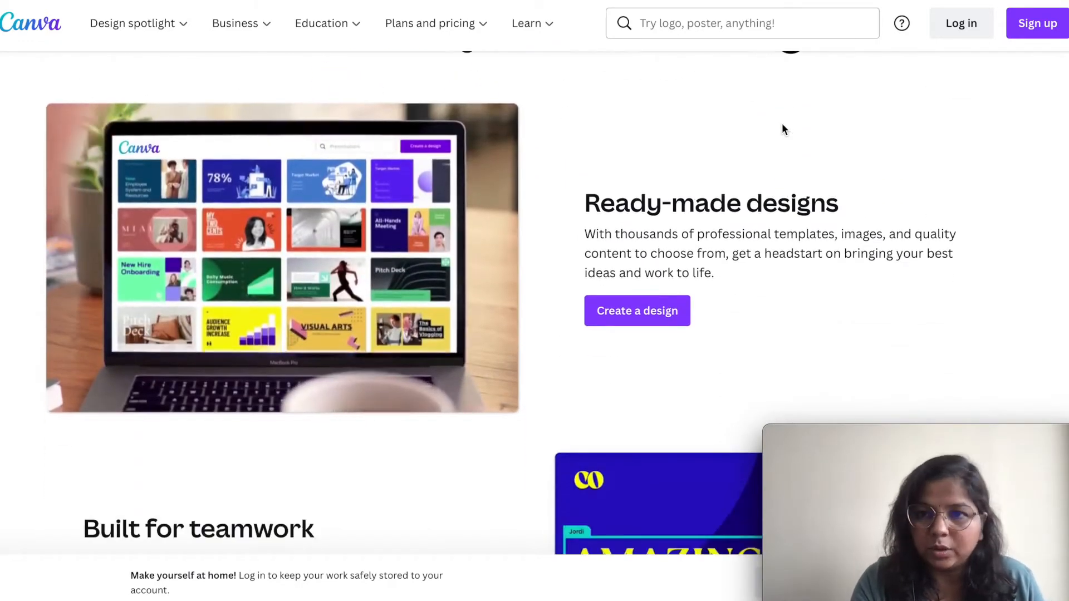
Return to the top of the landing page and start signing up for an account.
scroll(783, 127, "up", 15)
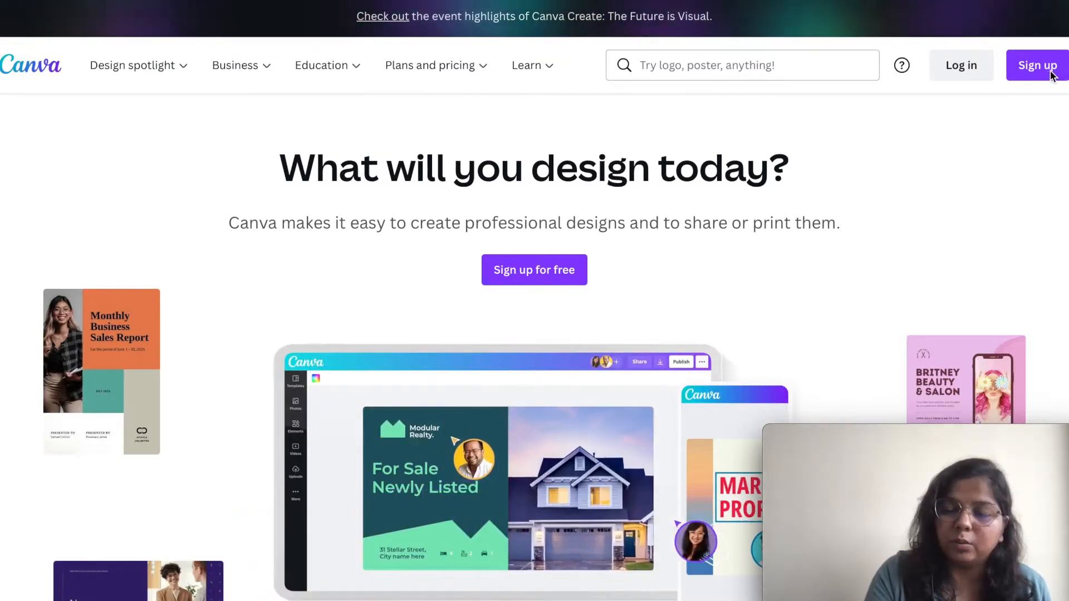
left_click(1030, 74)
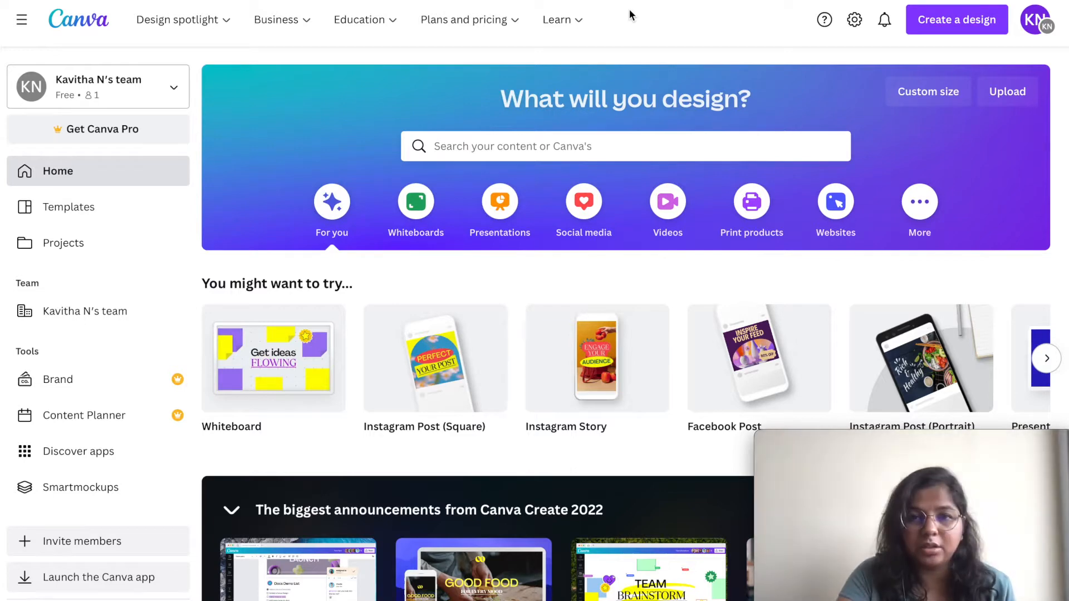
Look through the Design spotlight, Business, Education, Plans and pricing, and Learn offerings.
mouse_move(163, 36)
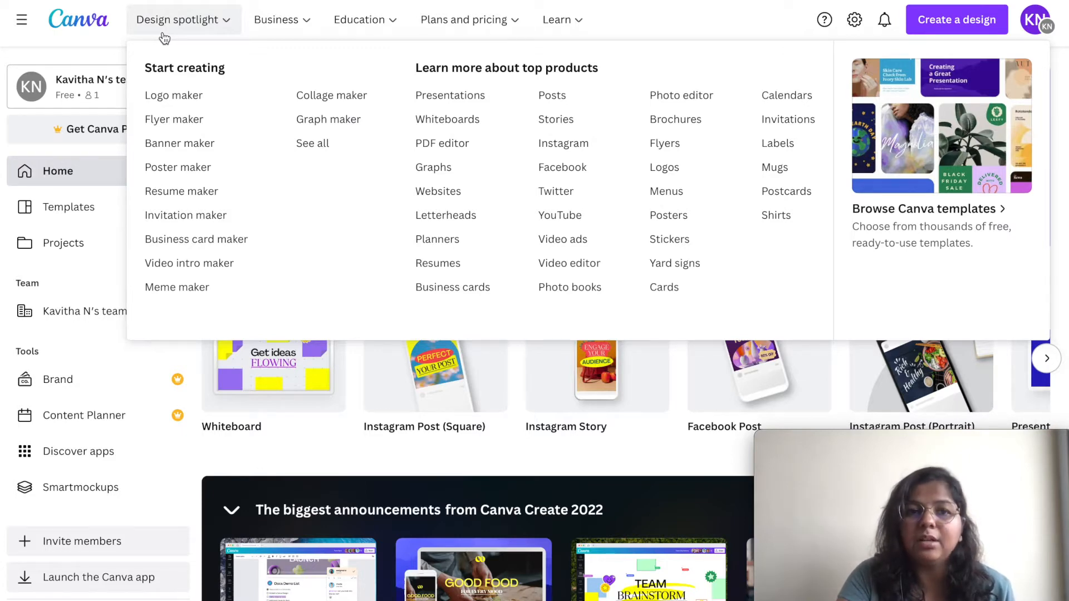
mouse_move(292, 31)
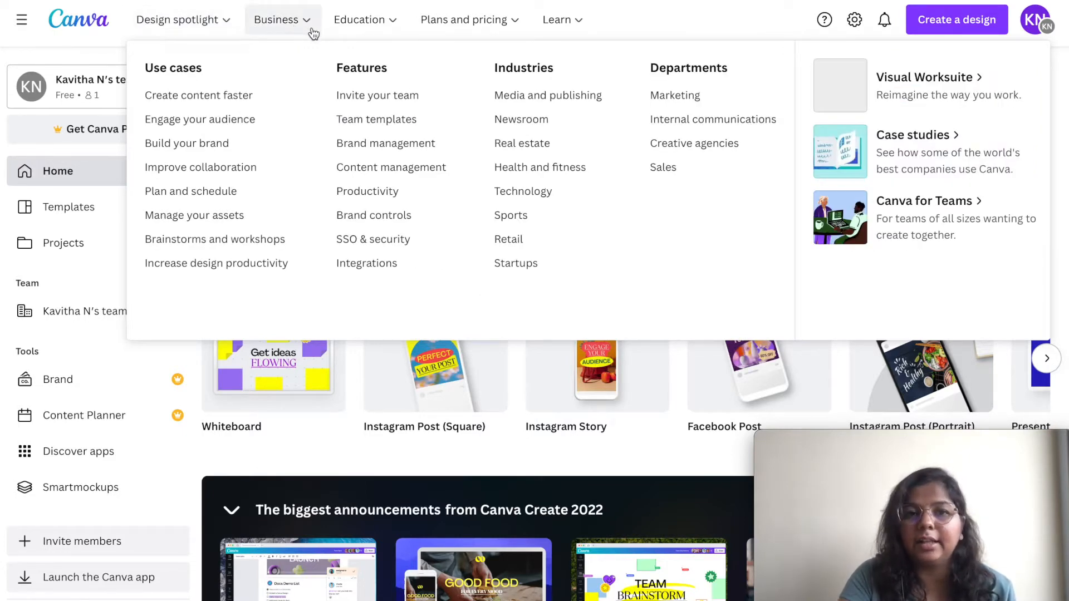
mouse_move(329, 34)
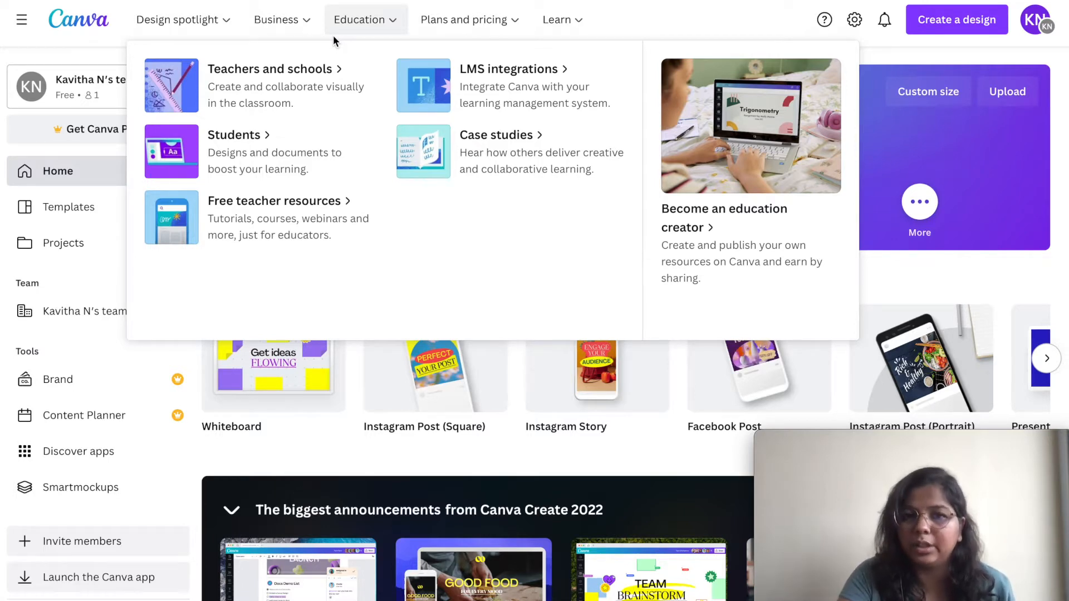
mouse_move(466, 39)
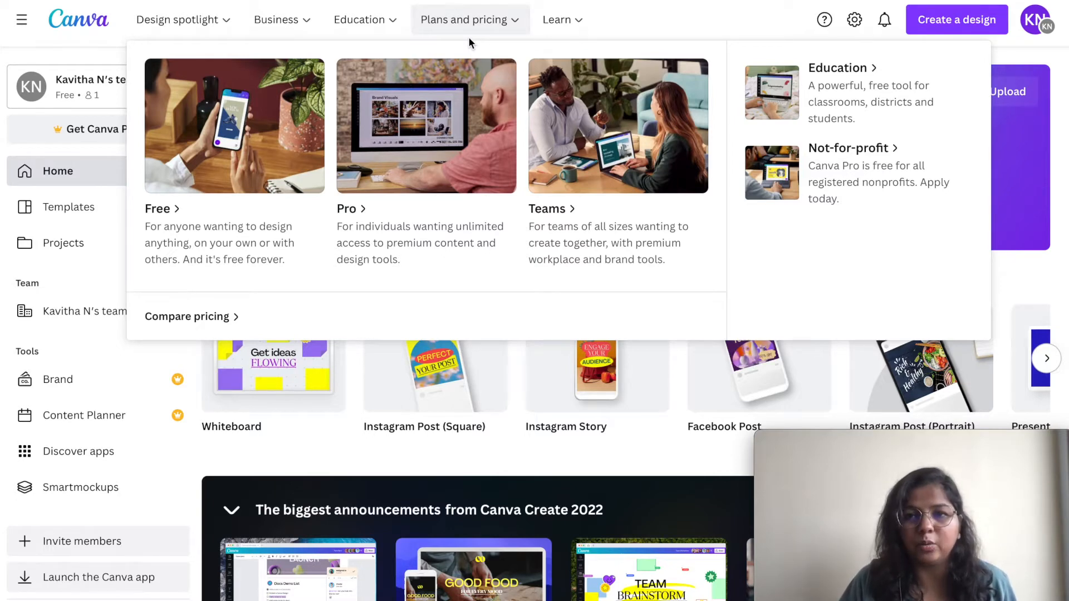
mouse_move(579, 17)
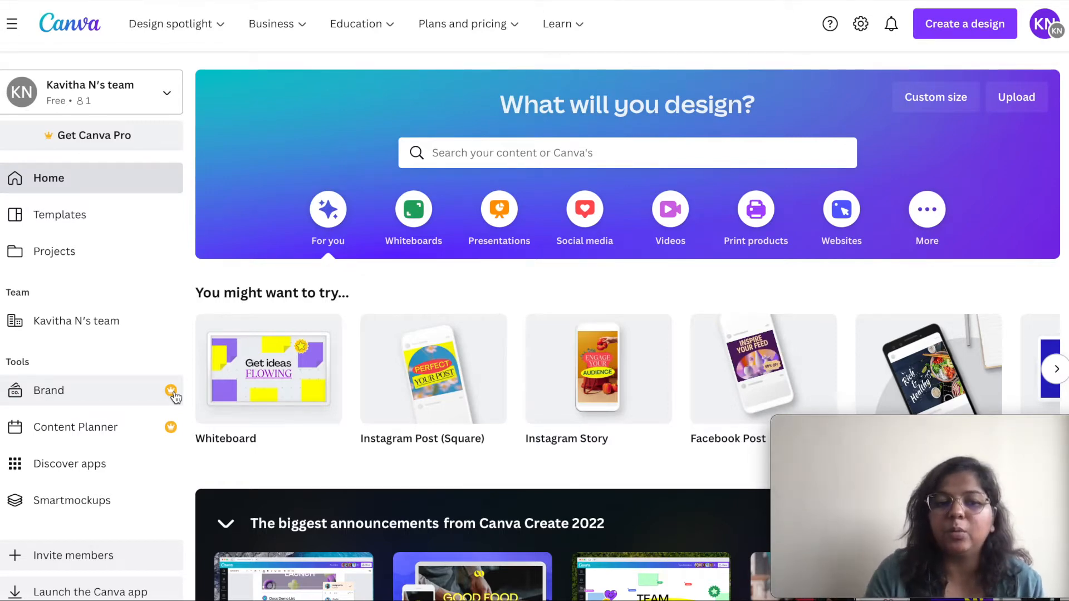
Examine the Brand Kit's logo, color and font sections, and view the Content Planner calendar.
left_click(72, 389)
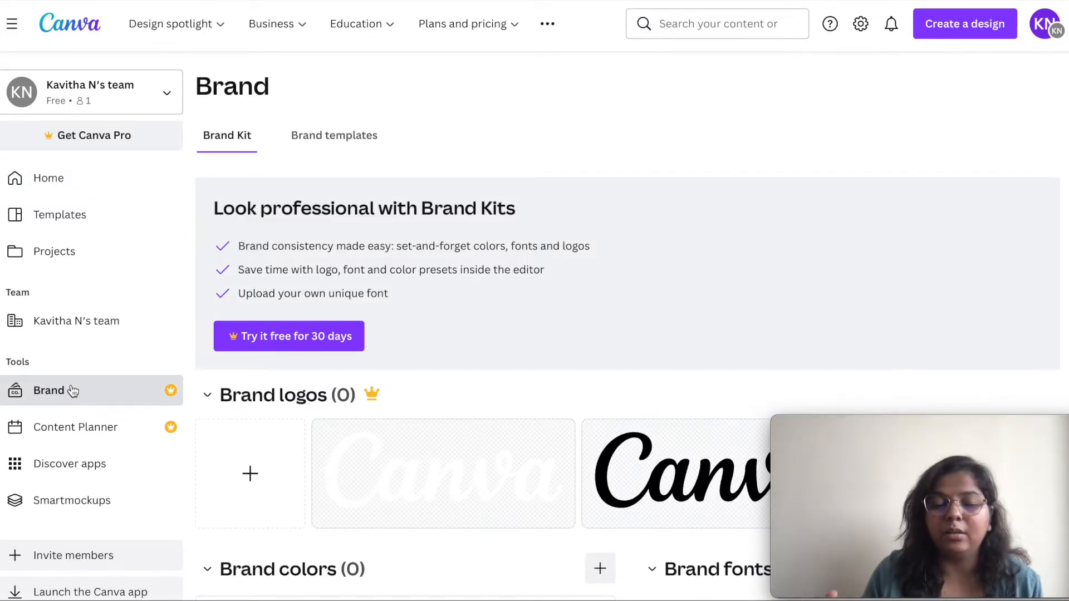
scroll(72, 390, "down", 1)
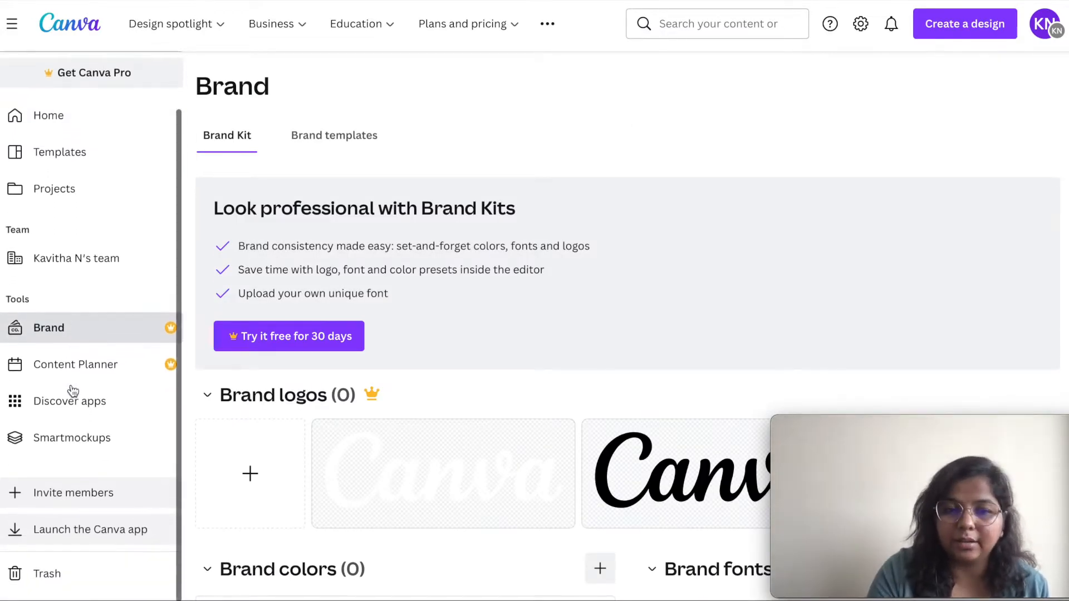
scroll(369, 493, "down", 5)
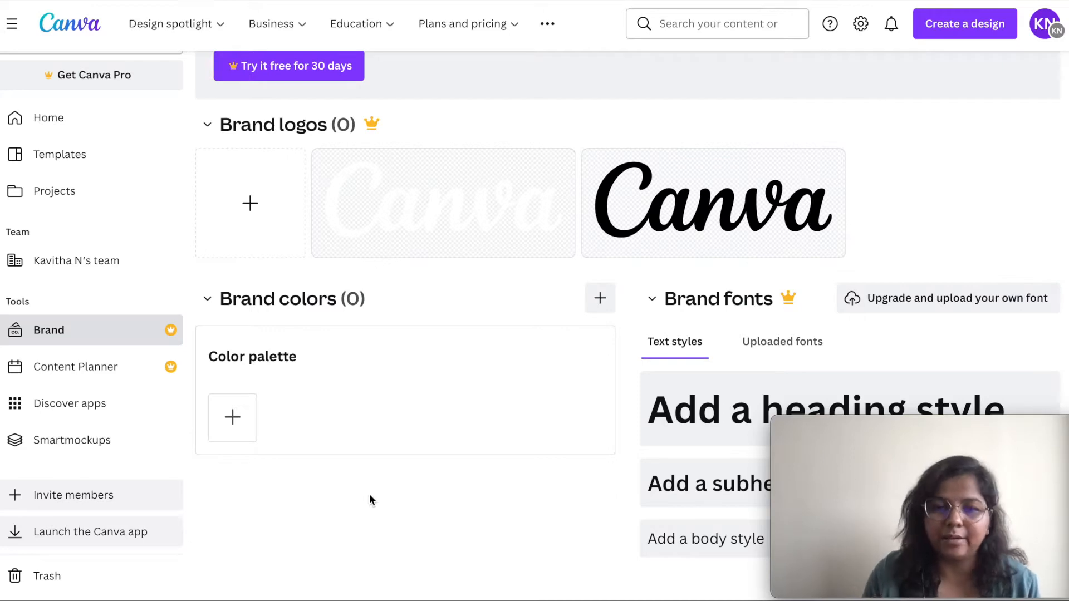
left_click(116, 370)
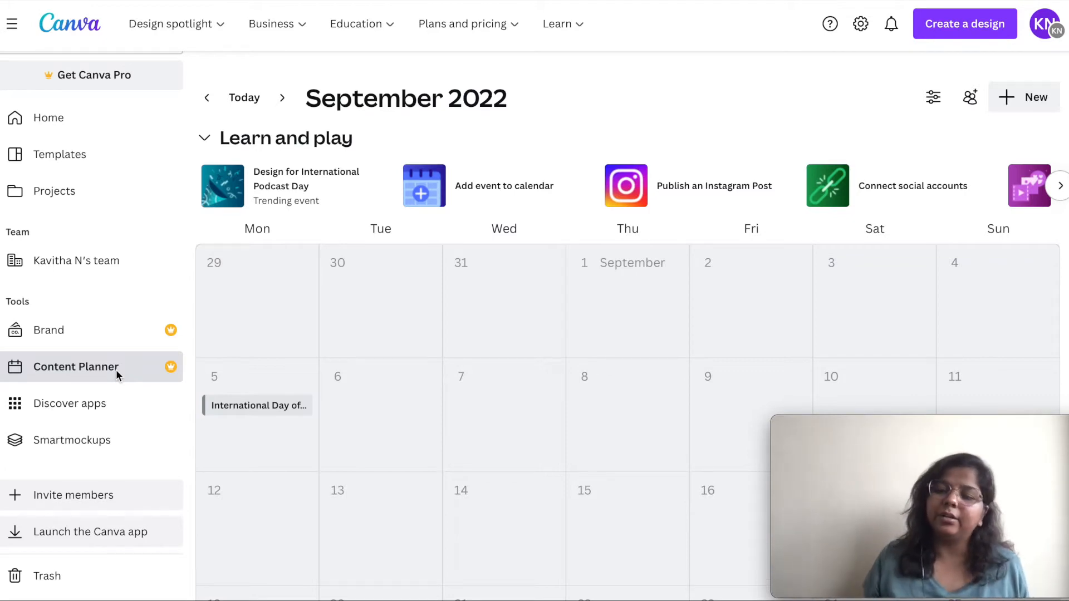
Browse the new apps in Discover apps and look over the Smartmockups collection.
left_click(83, 404)
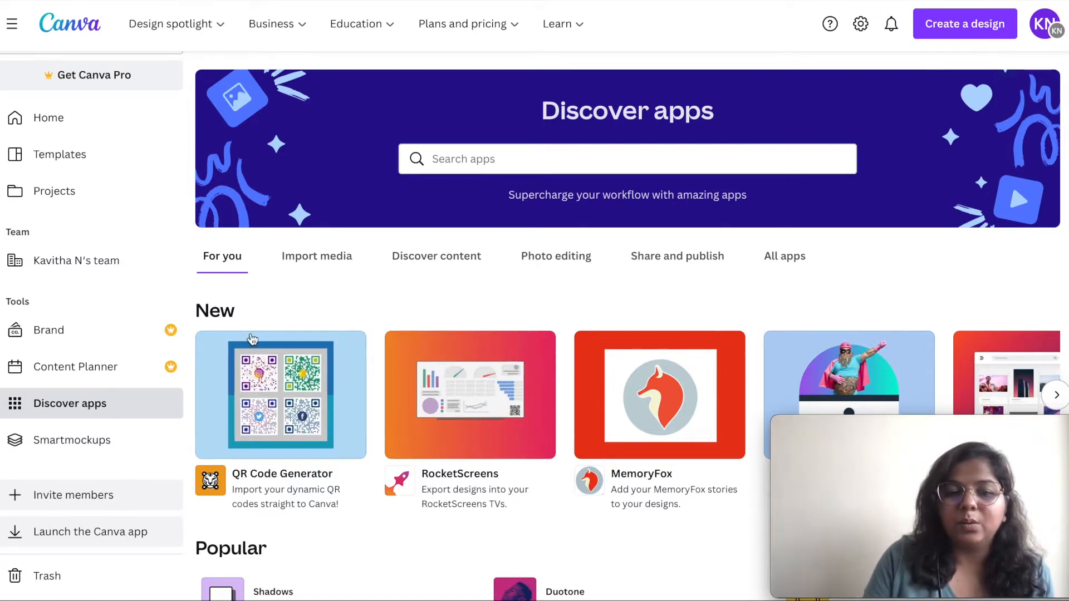
scroll(286, 468, "down", 2)
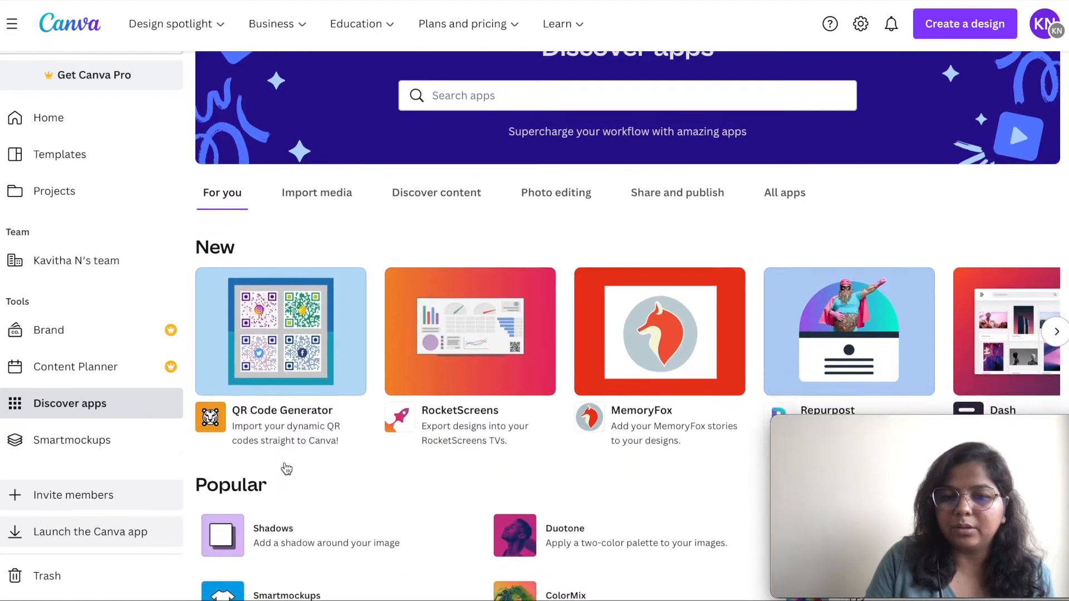
left_click(1058, 305)
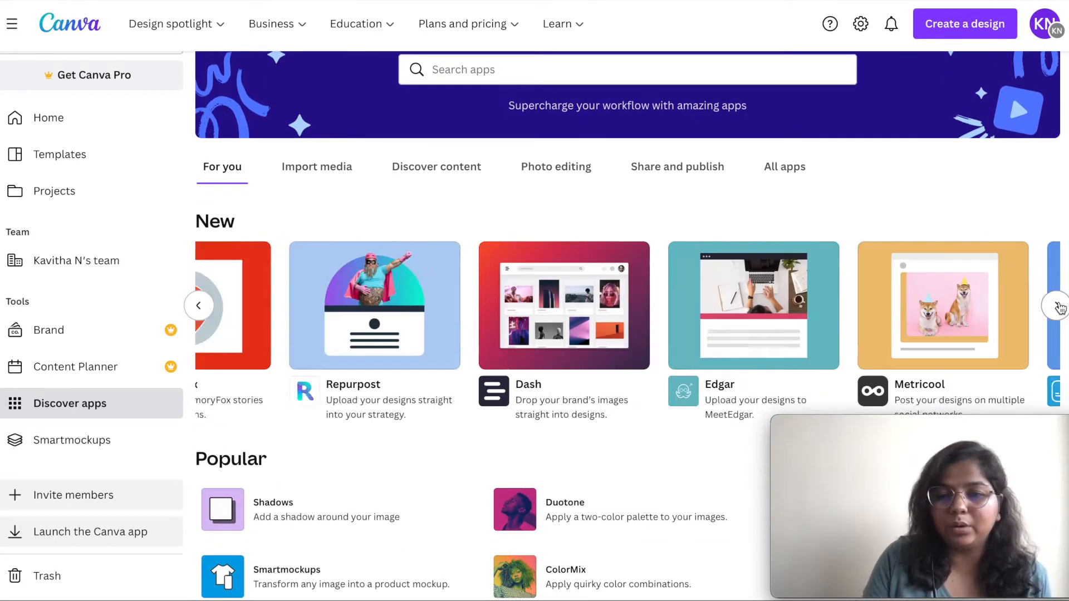
left_click(1058, 306)
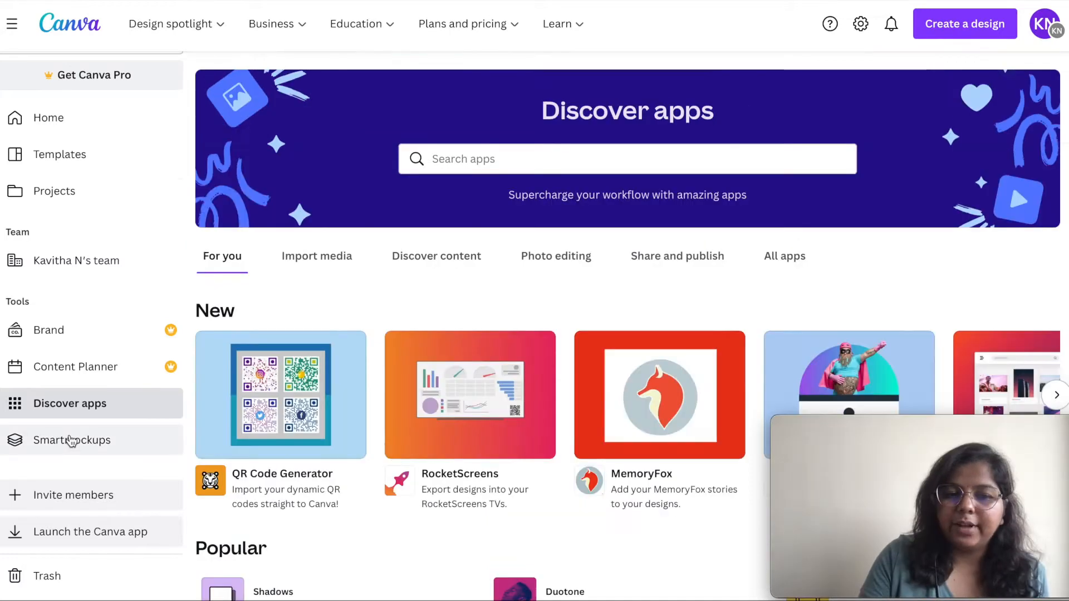
left_click(71, 440)
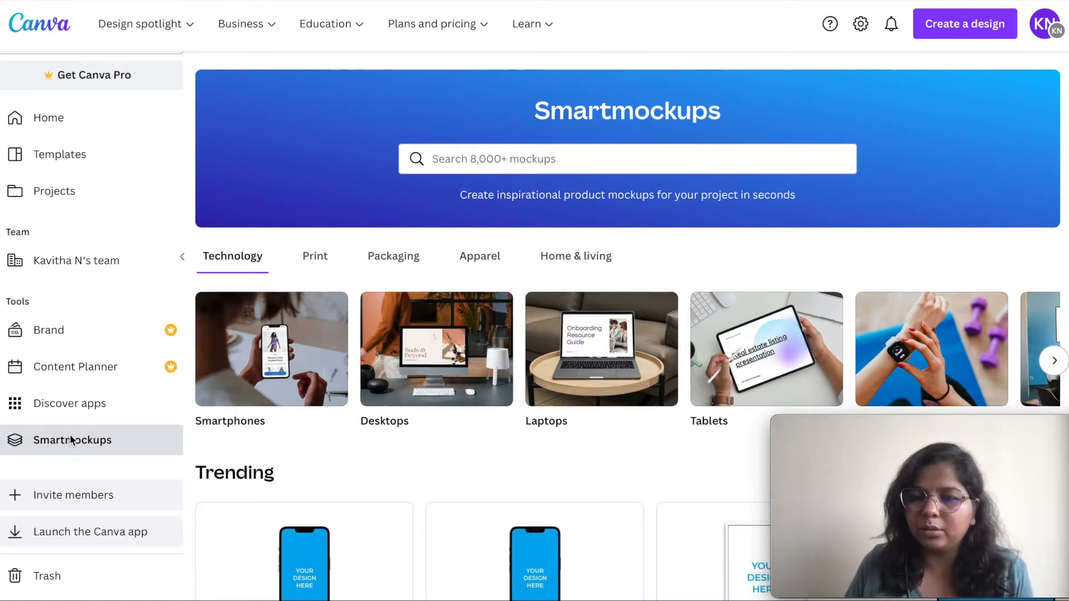
scroll(425, 392, "down", 5)
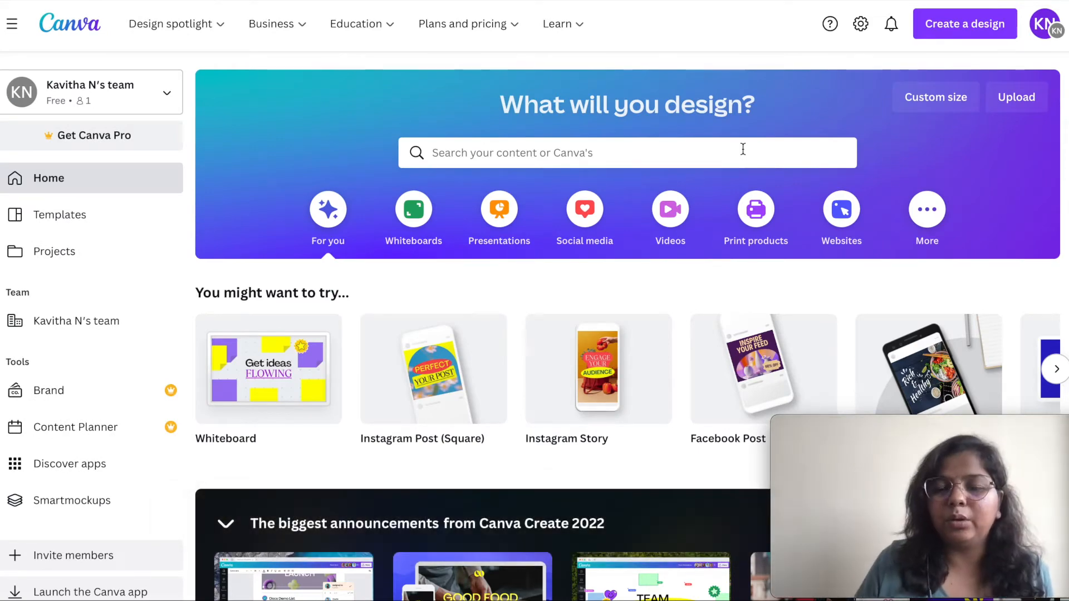
Search the design types for "instagram" and create a blank Instagram Post Video design.
left_click(1003, 33)
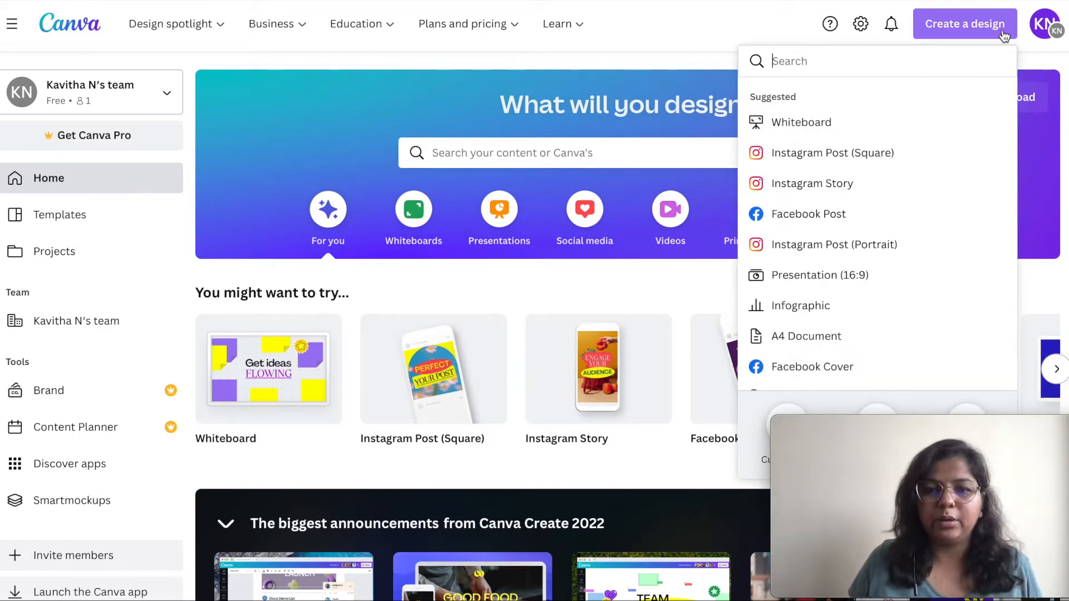
type("instagram")
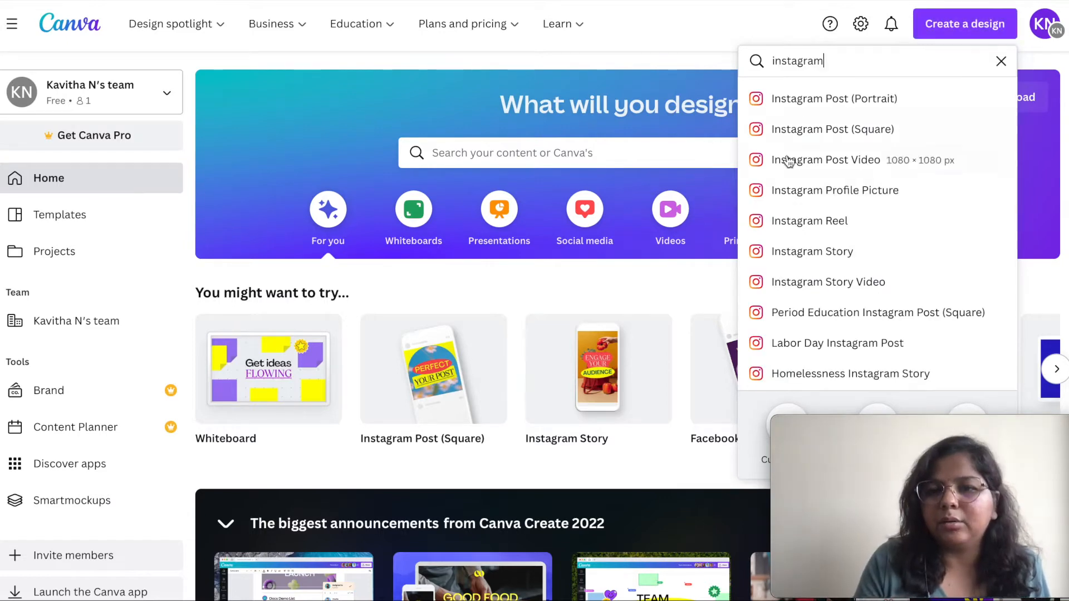
left_click(802, 165)
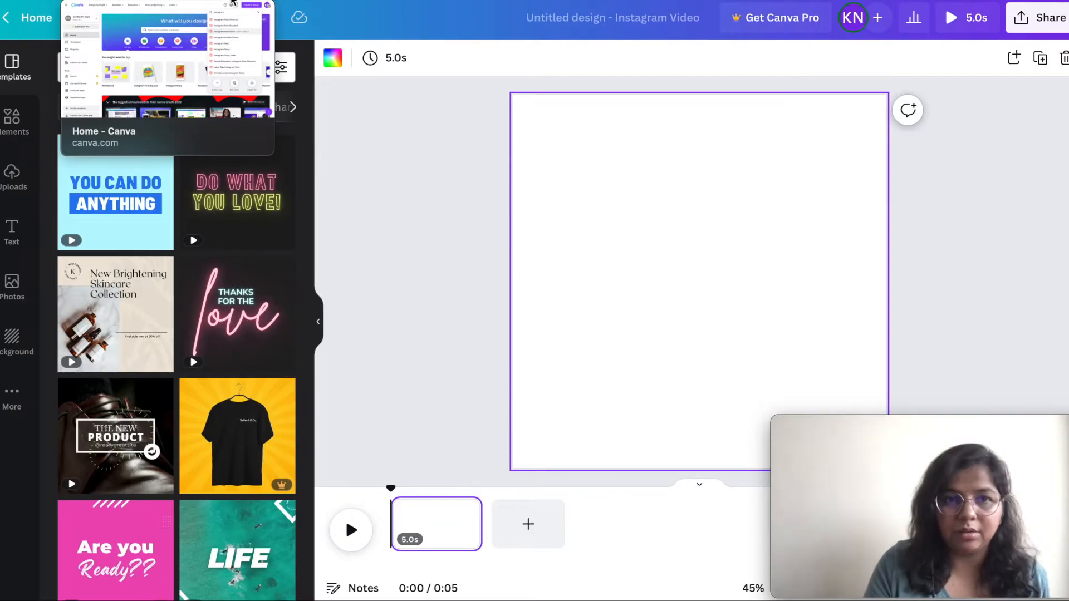
Return to the home page and create a blank custom-size design of 1800 × 1800 px.
left_click(232, 2)
left_click(921, 107)
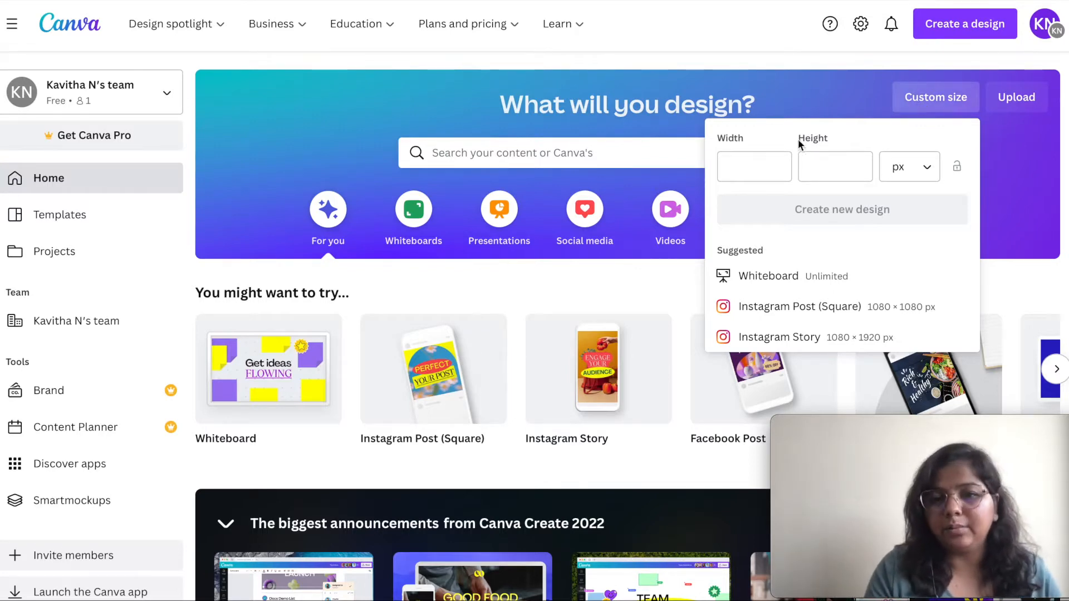
left_click(751, 167)
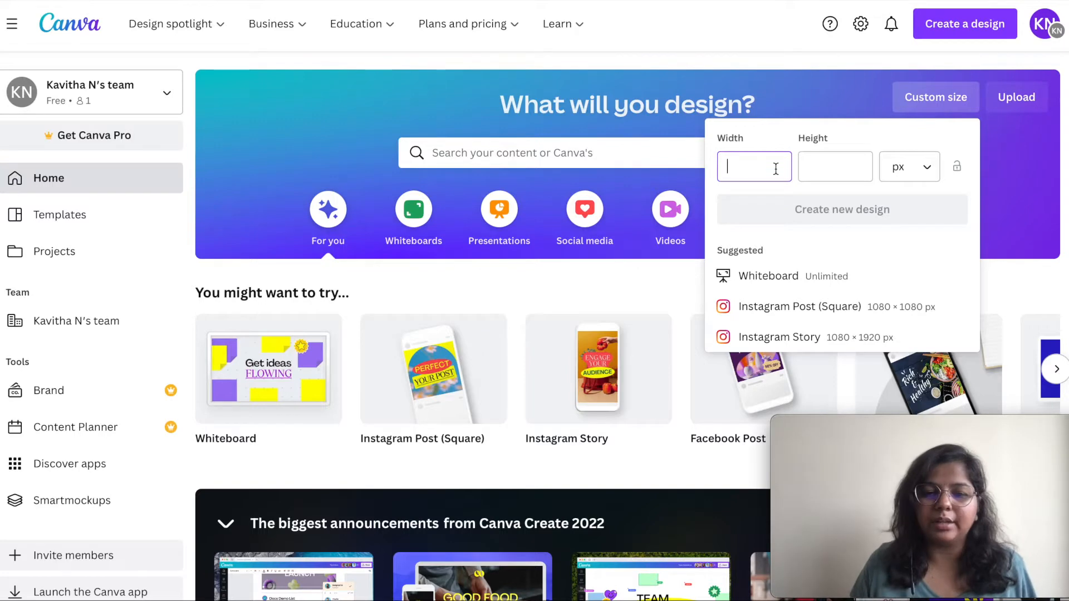
left_click(929, 167)
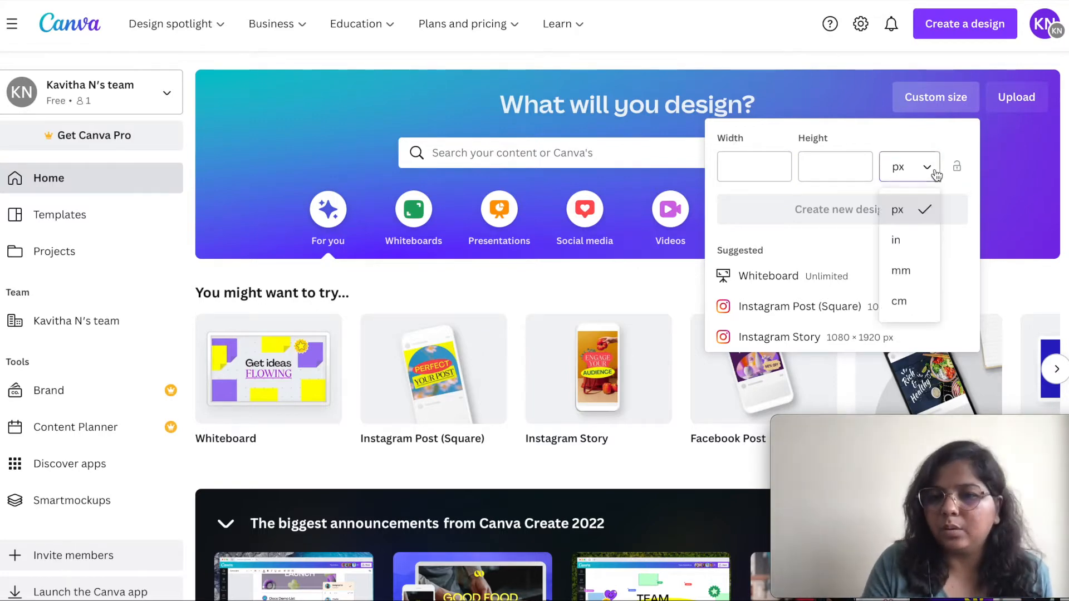
left_click(762, 171)
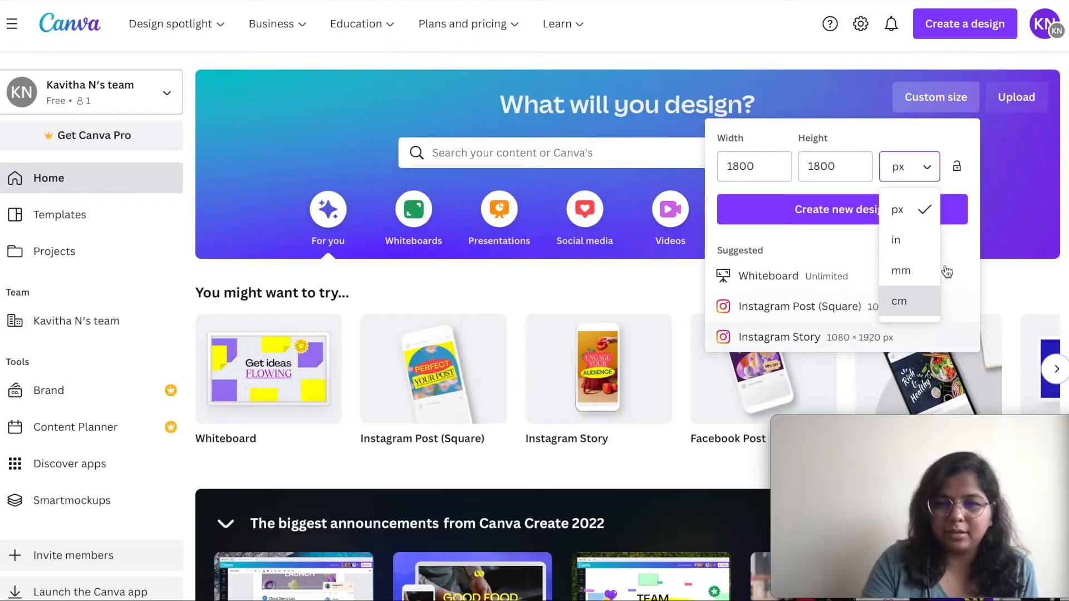
left_click(951, 143)
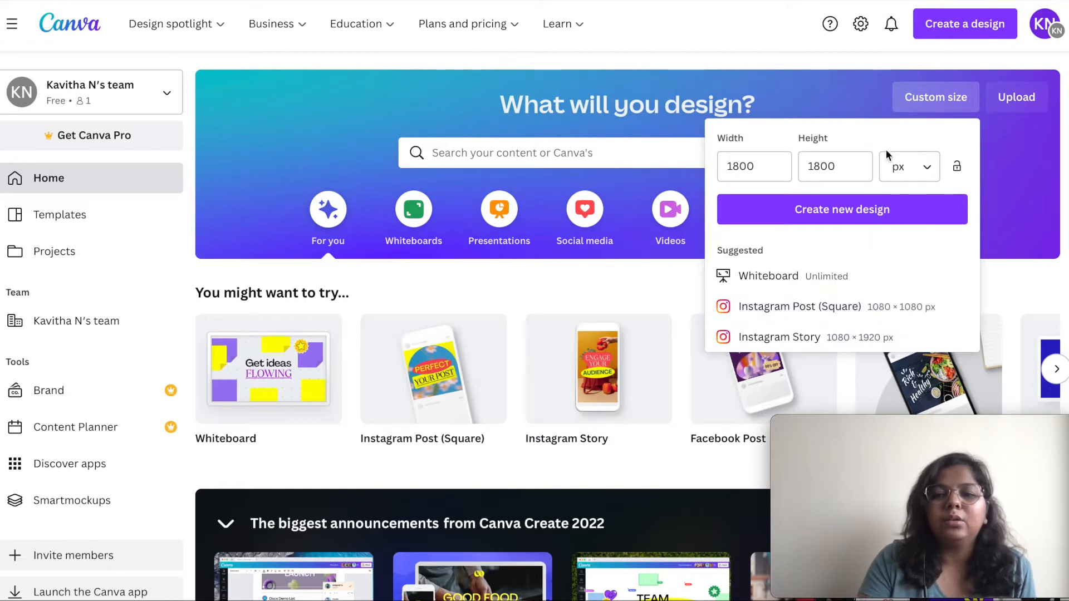
left_click(854, 212)
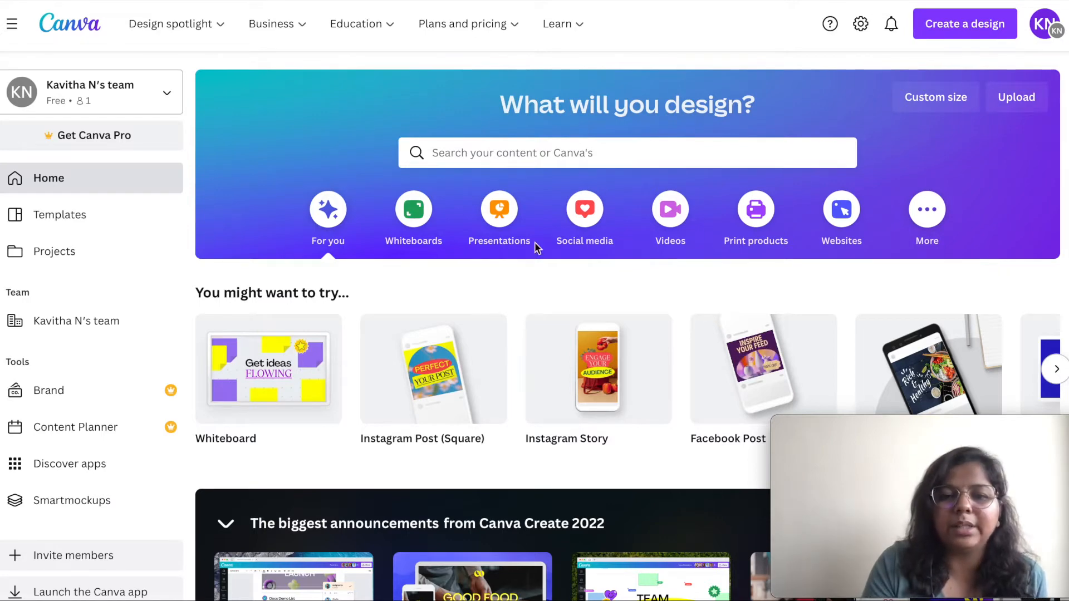
Browse the presentation templates and open the "Communicating with Colleagues" talking presentation as a new design.
left_click(504, 216)
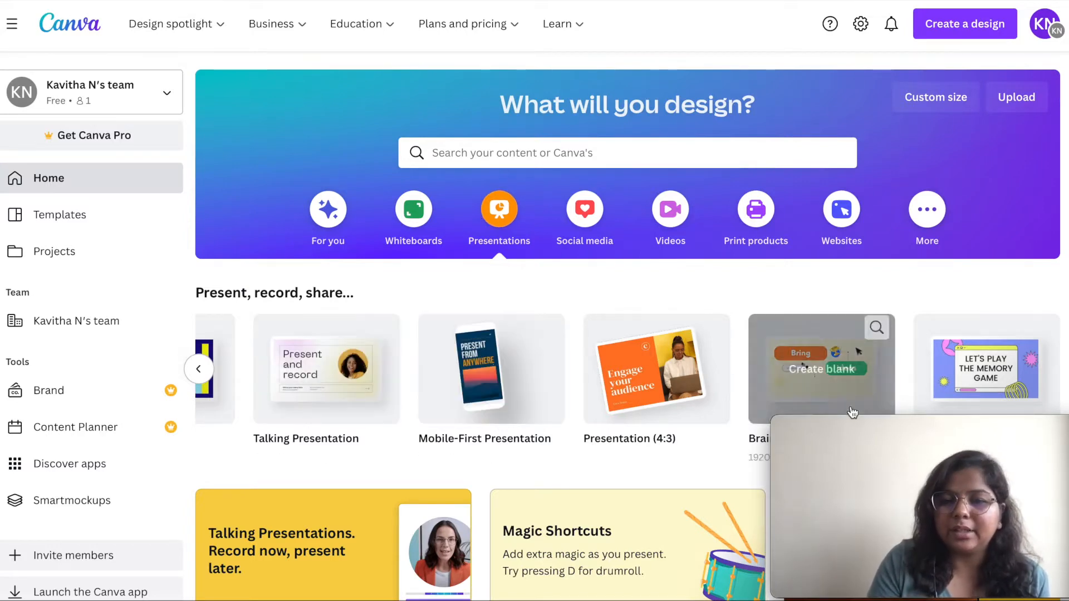
scroll(1039, 384, "down", 3)
scroll(1039, 383, "down", 4)
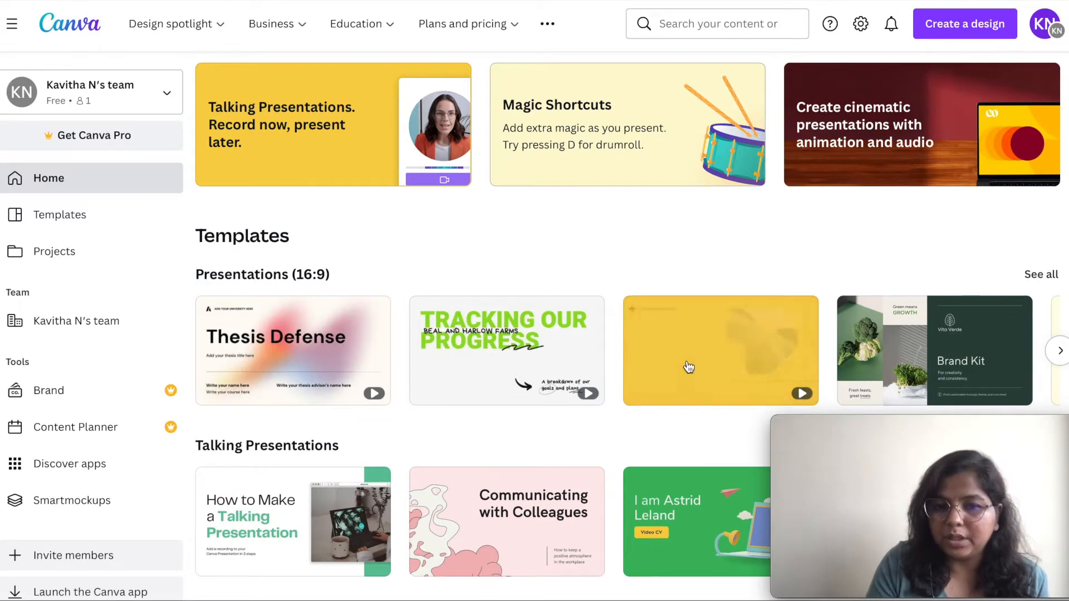
scroll(646, 351, "down", 3)
scroll(592, 301, "down", 2)
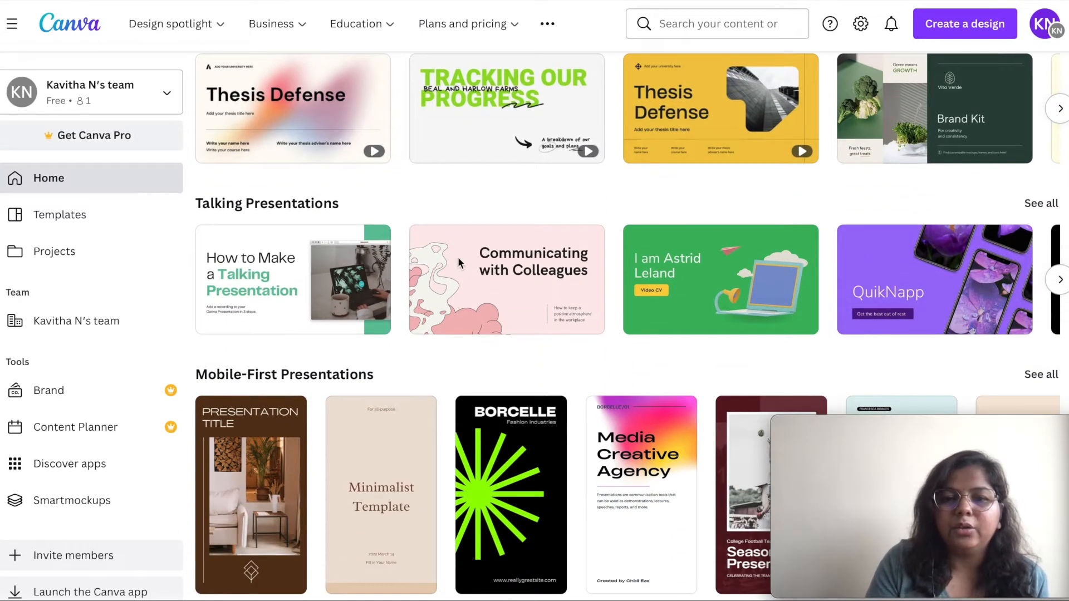
left_click(459, 258)
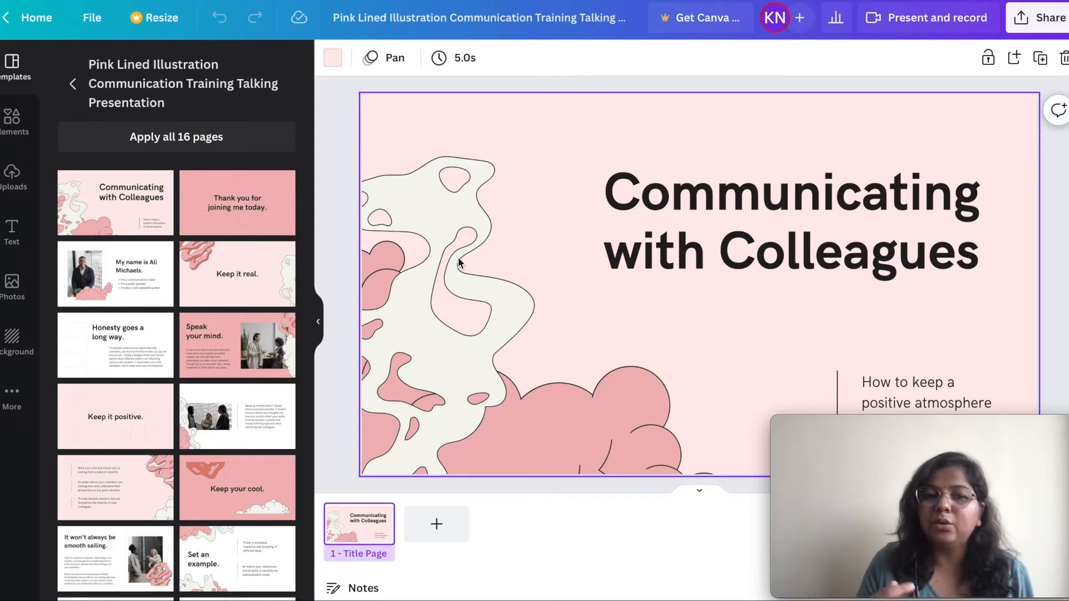
left_click(396, 356)
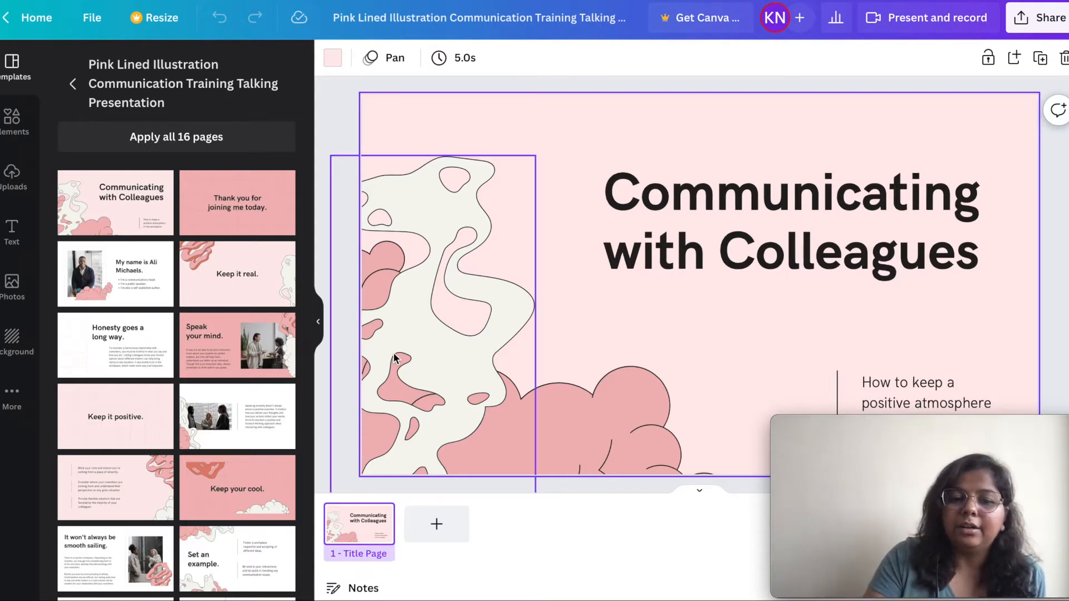
scroll(396, 357, "down", 1)
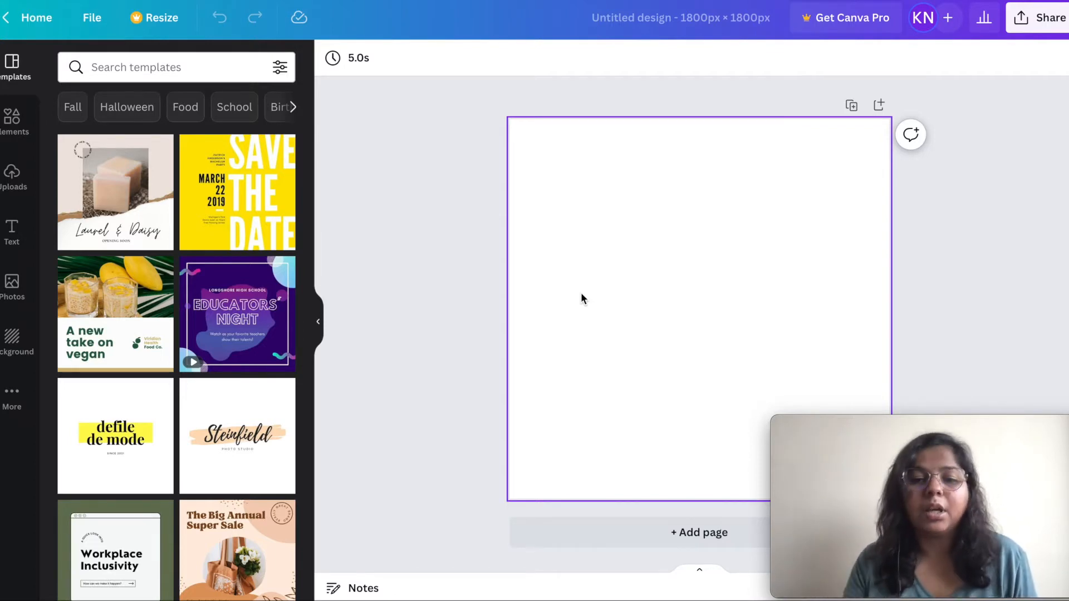
Browse the available templates for the blank 1800 × 1800 px design.
scroll(204, 489, "down", 3)
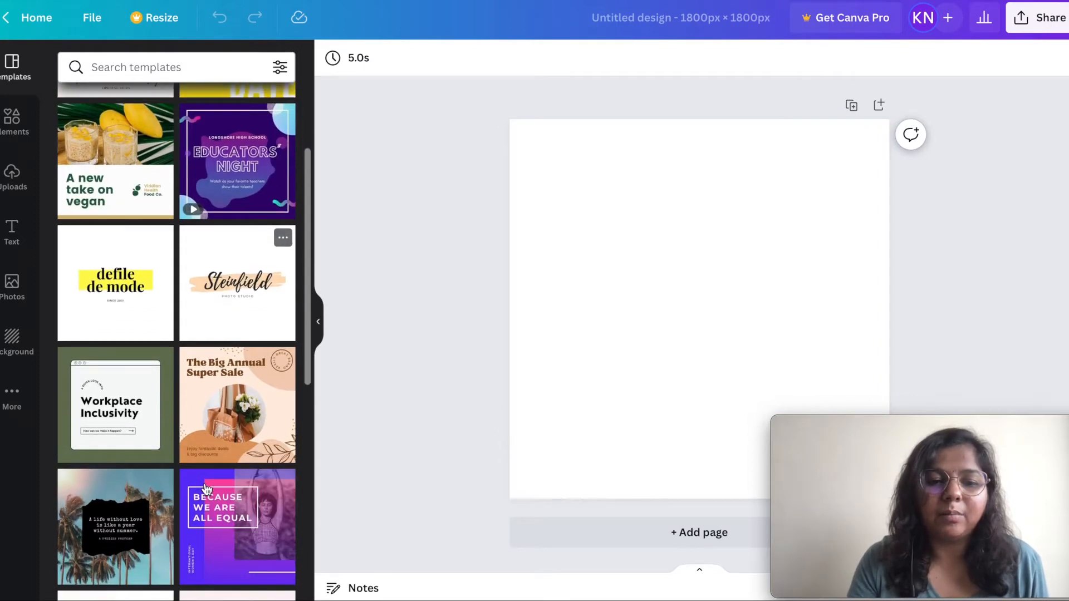
scroll(206, 489, "down", 6)
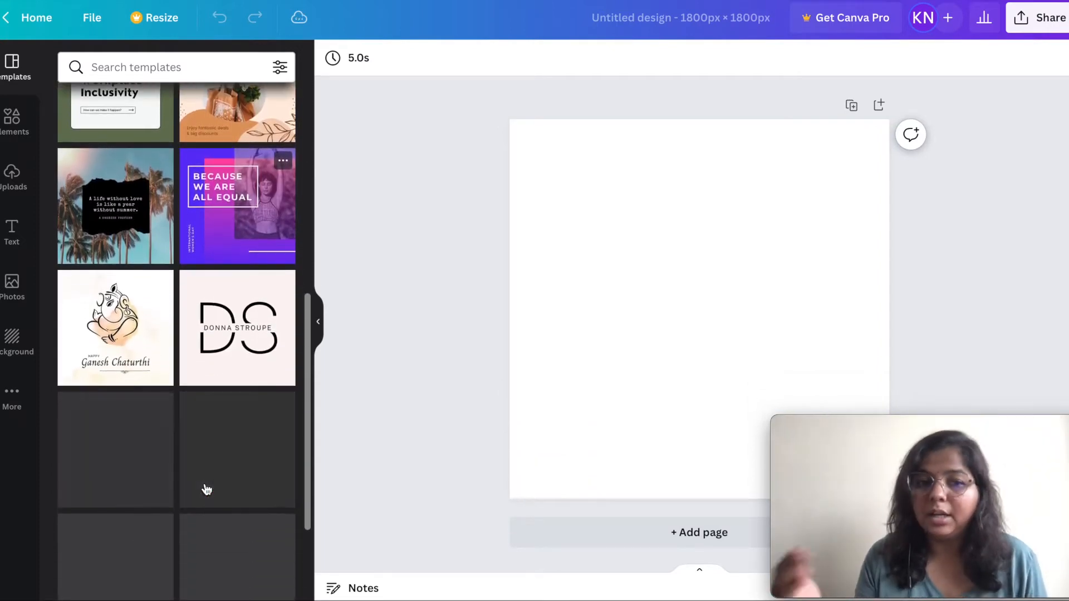
scroll(206, 489, "down", 10)
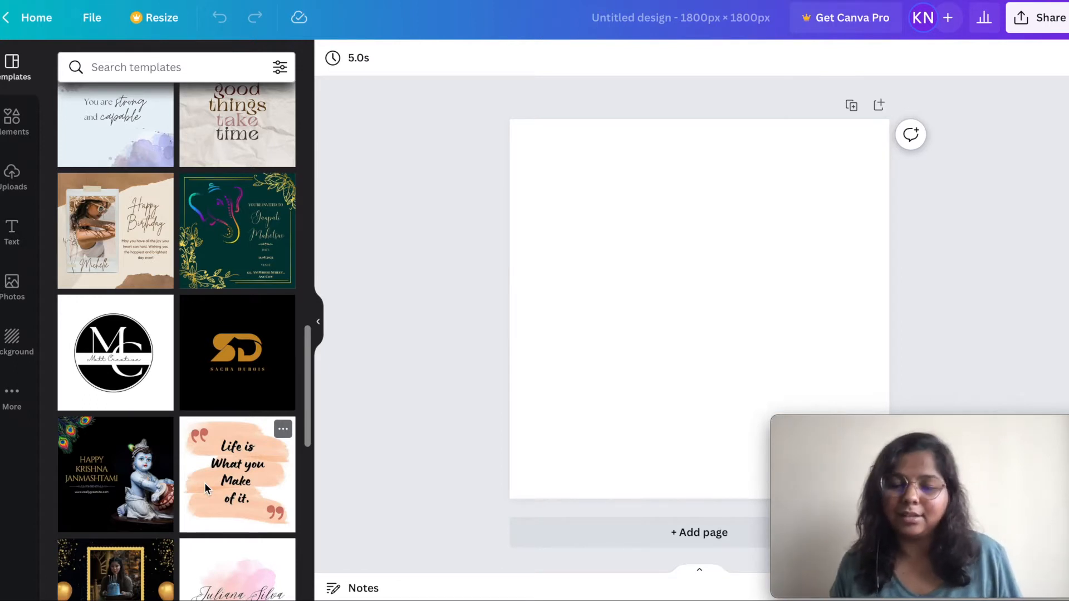
Browse the element categories, leafing through the graphics down to the videos and audio, and view the uploaded images.
left_click(20, 131)
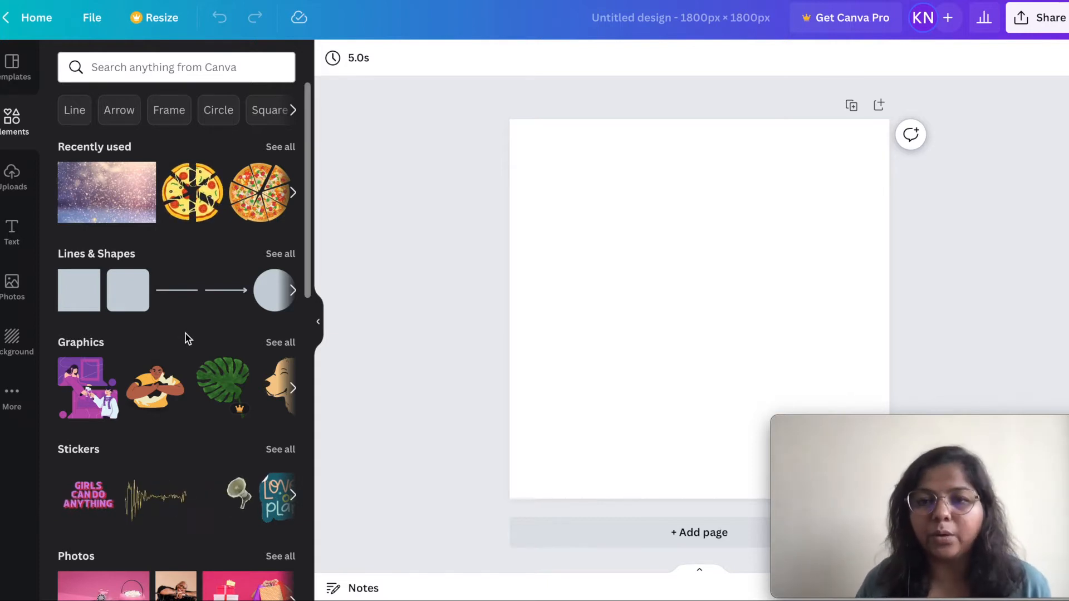
mouse_move(89, 287)
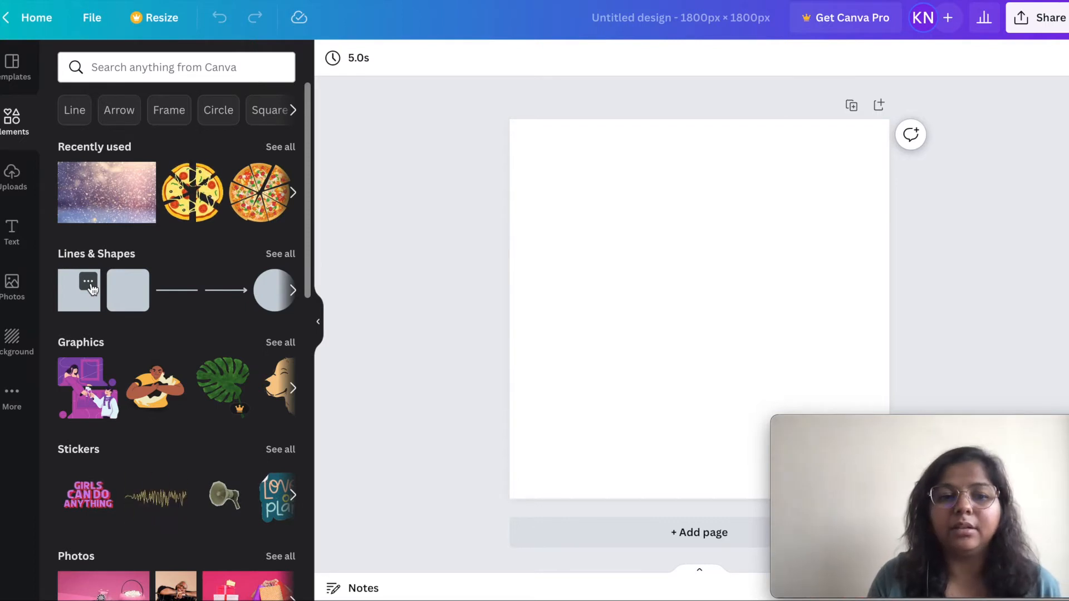
scroll(191, 333, "down", 2)
scroll(191, 333, "down", 2)
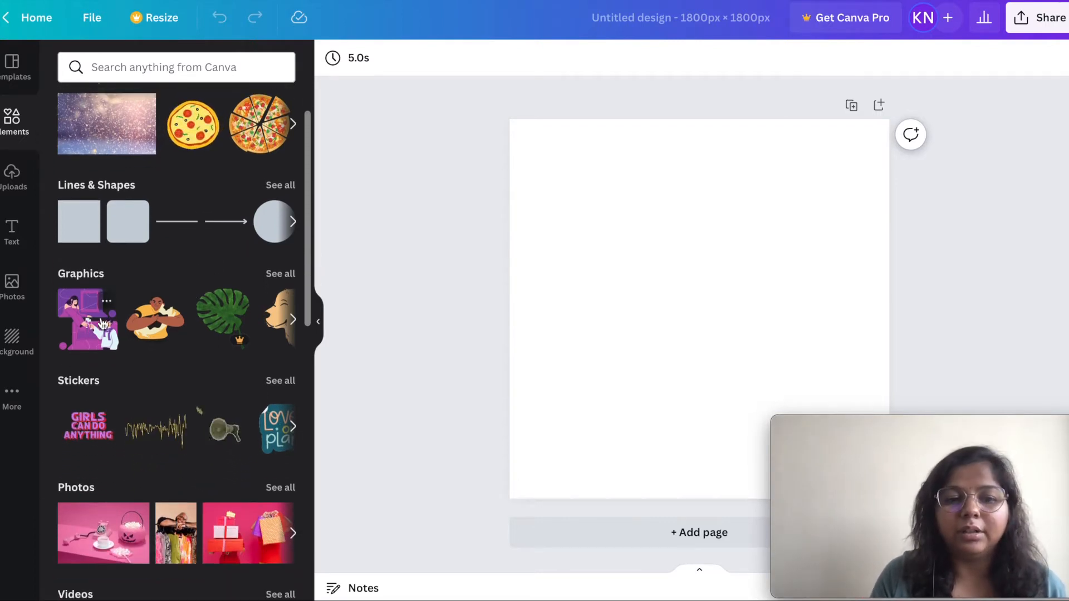
left_click(294, 320)
left_click(293, 320)
left_click(294, 320)
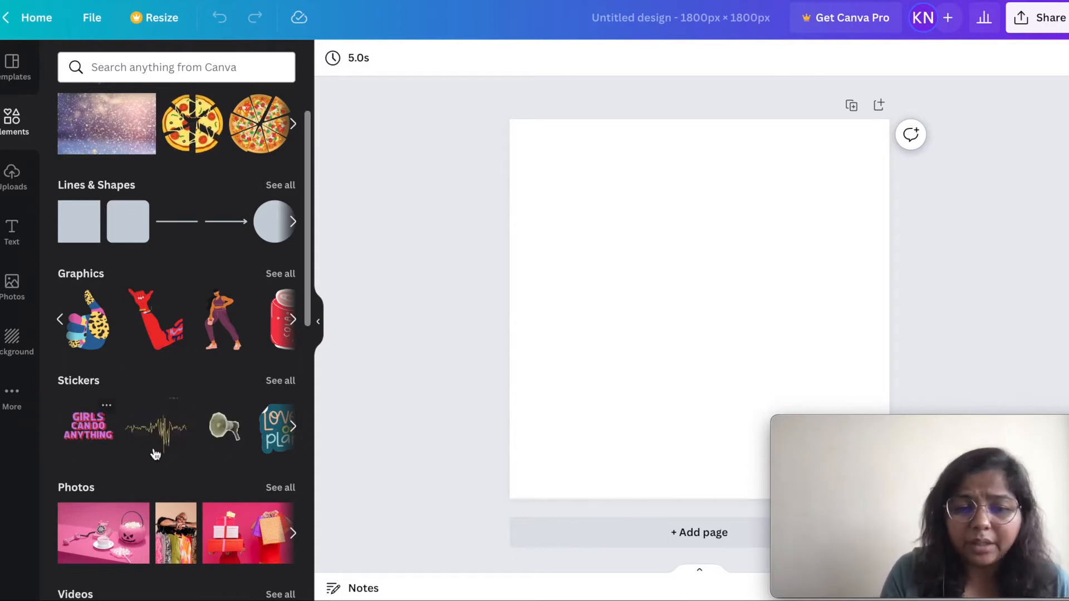
scroll(253, 446, "down", 3)
scroll(256, 454, "down", 2)
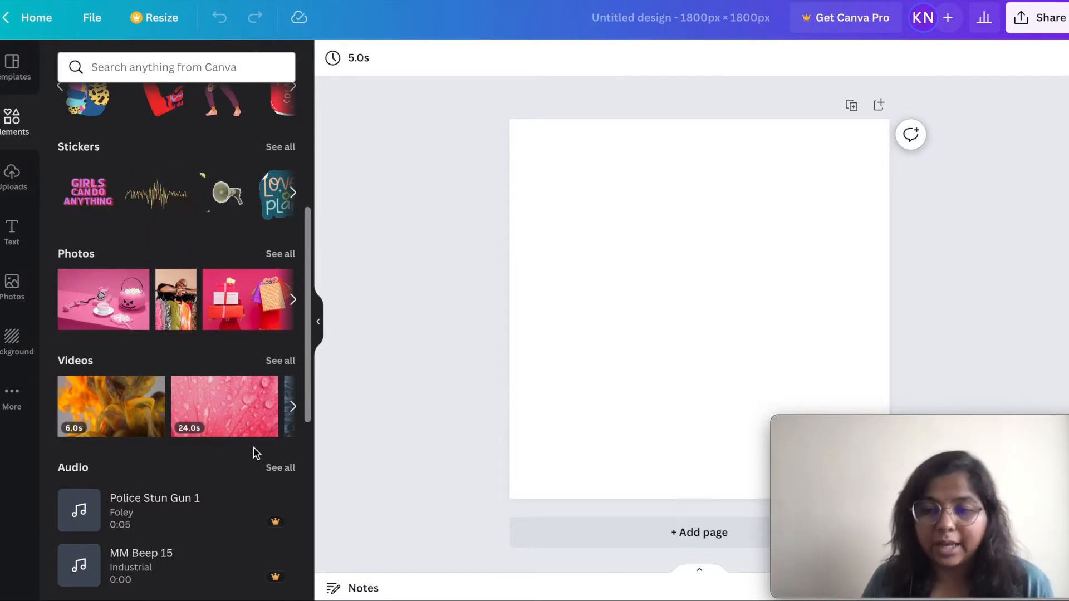
left_click(3, 188)
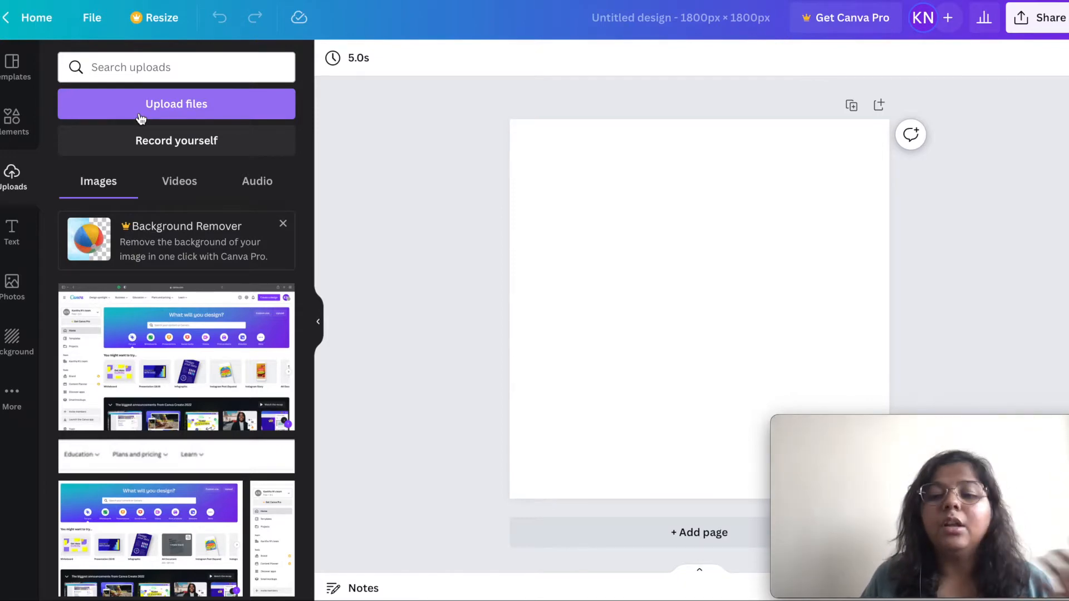
Examine the heading and text options and the ready-made font combinations, including the Pro styles.
left_click(14, 234)
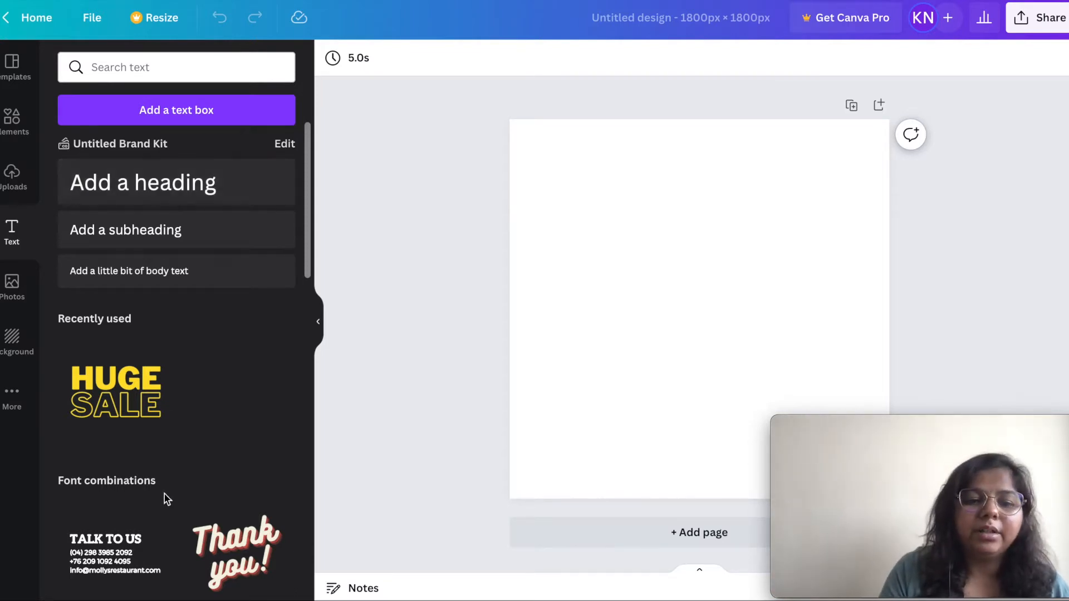
scroll(165, 496, "down", 5)
scroll(165, 499, "down", 3)
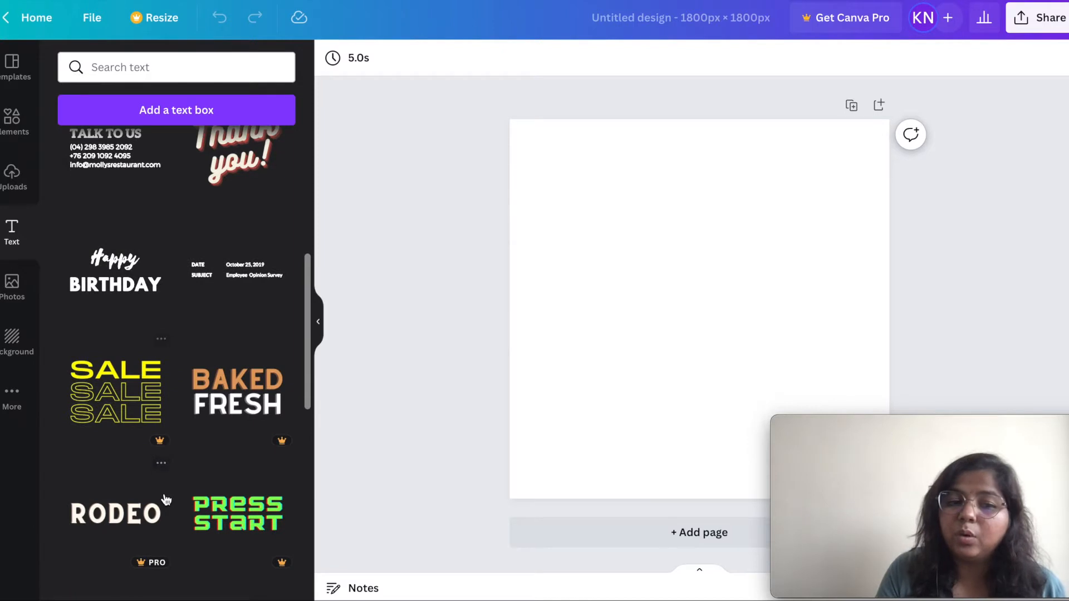
scroll(166, 499, "down", 1)
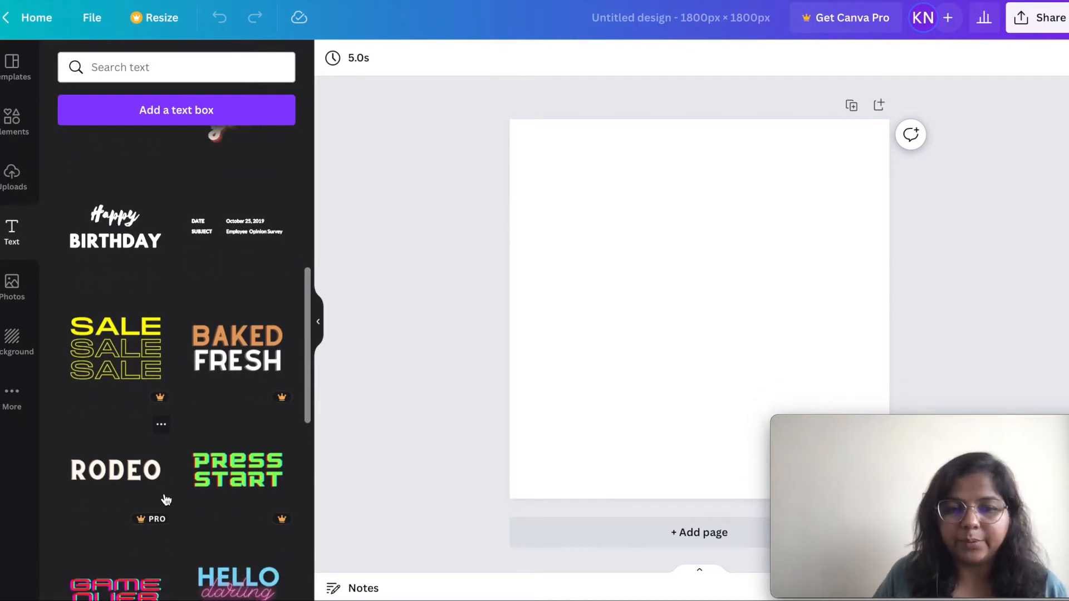
scroll(166, 499, "down", 5)
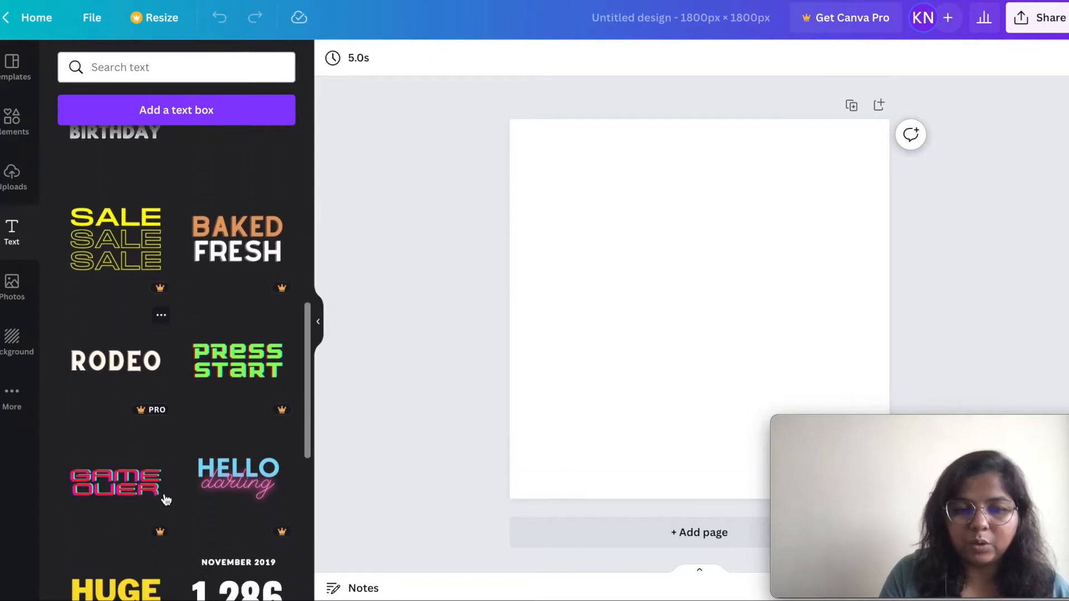
scroll(166, 500, "down", 1)
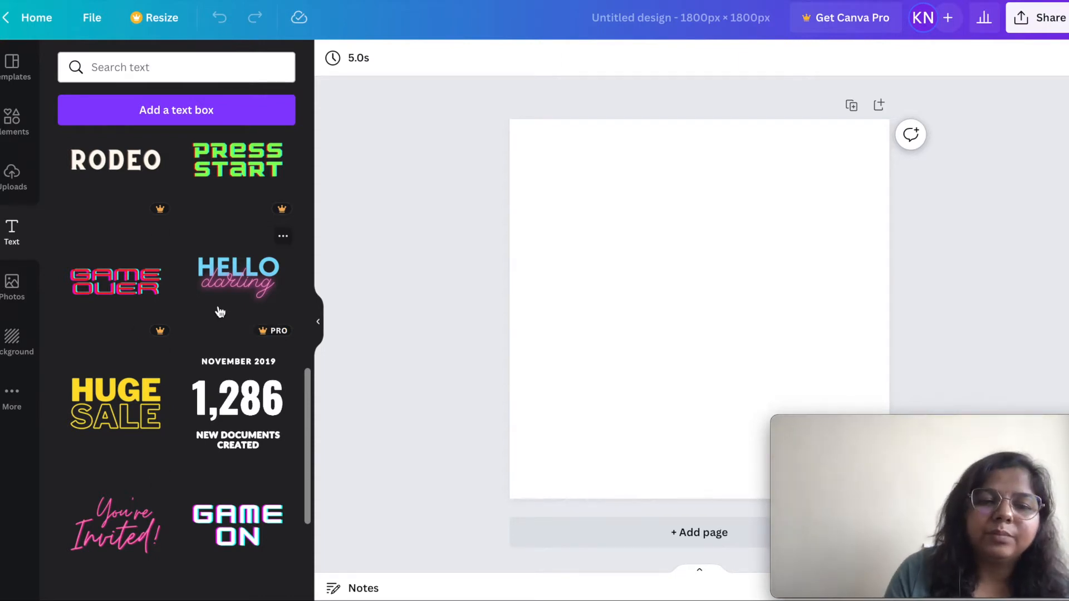
scroll(217, 311, "up", 3)
scroll(203, 310, "up", 3)
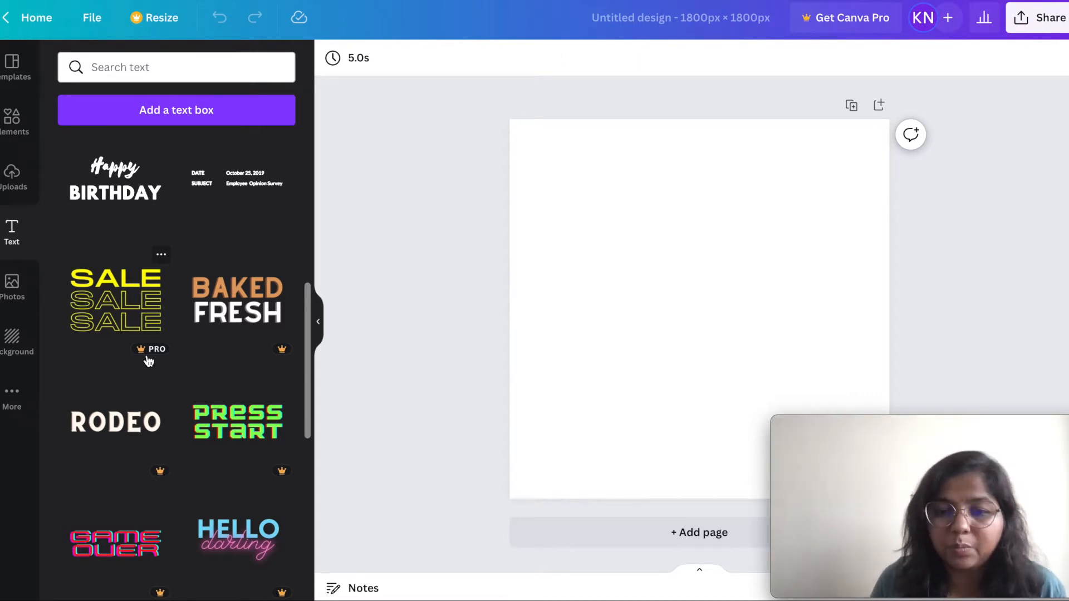
scroll(148, 362, "down", 5)
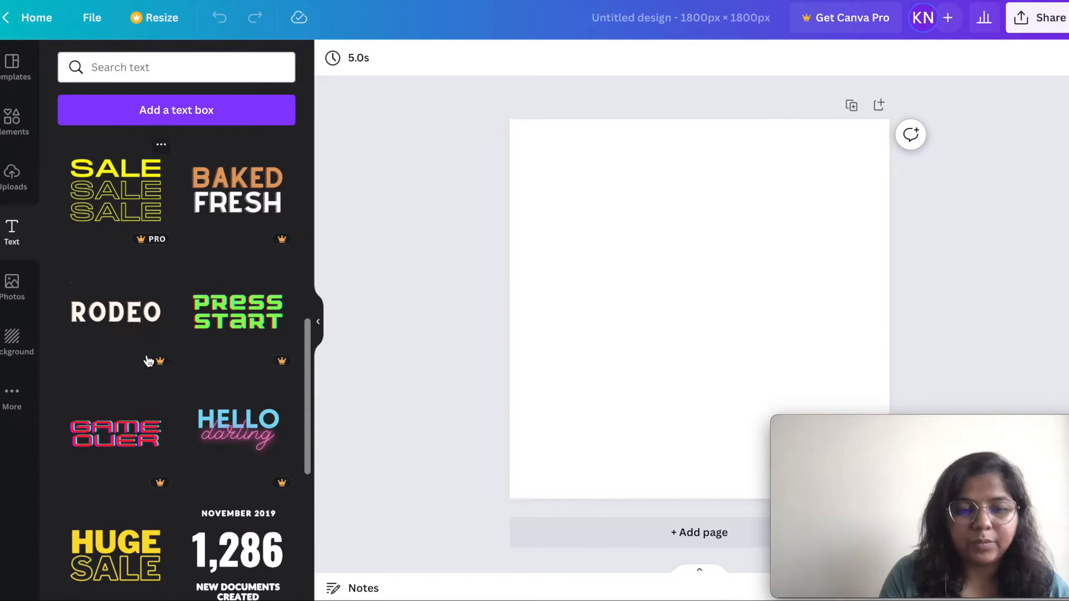
scroll(149, 362, "down", 7)
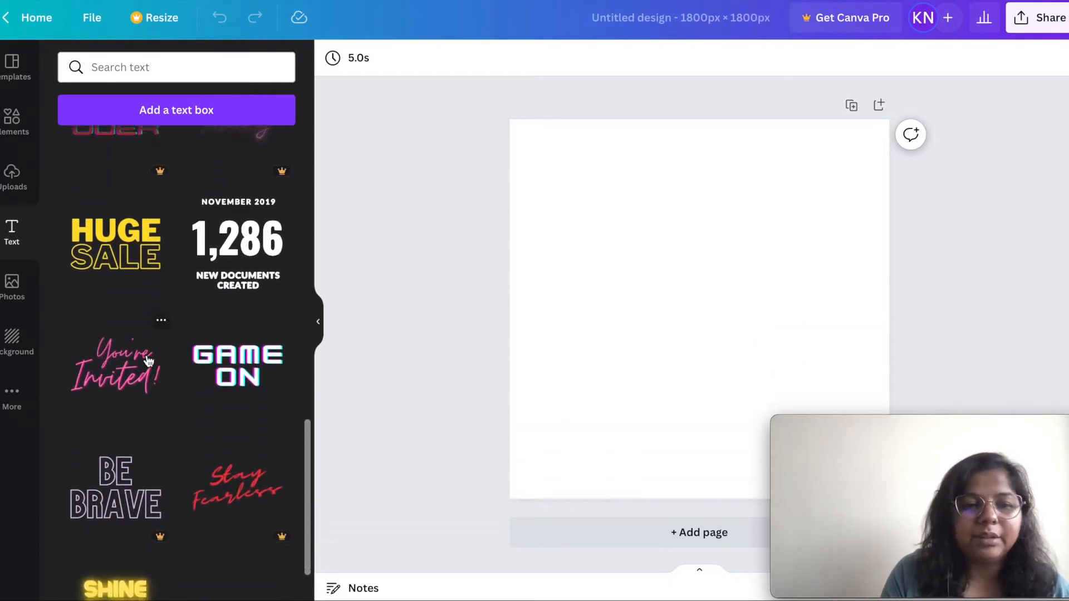
scroll(149, 362, "down", 3)
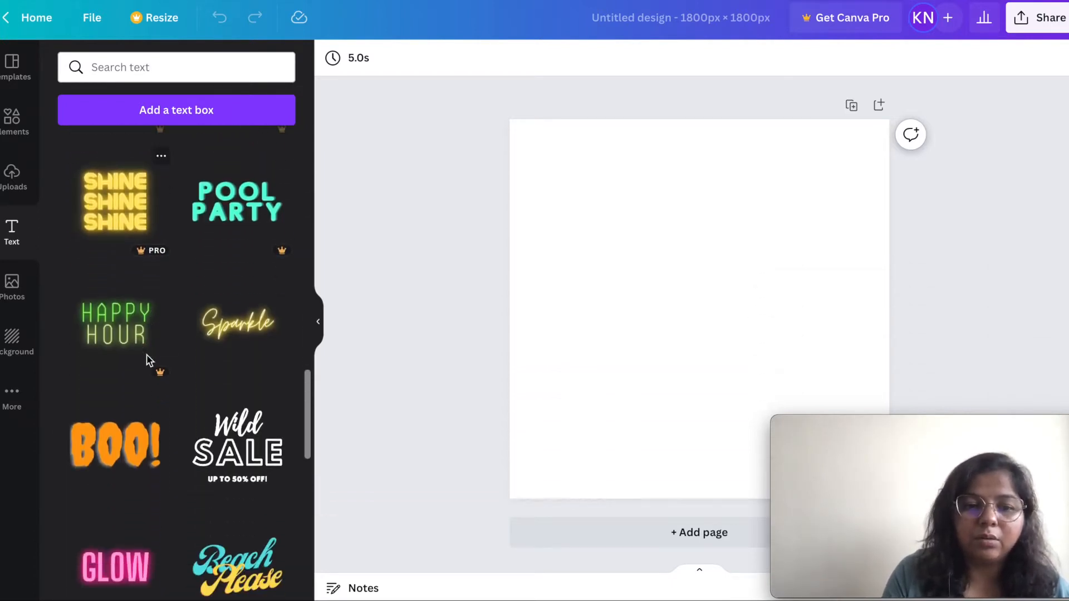
scroll(148, 362, "down", 1)
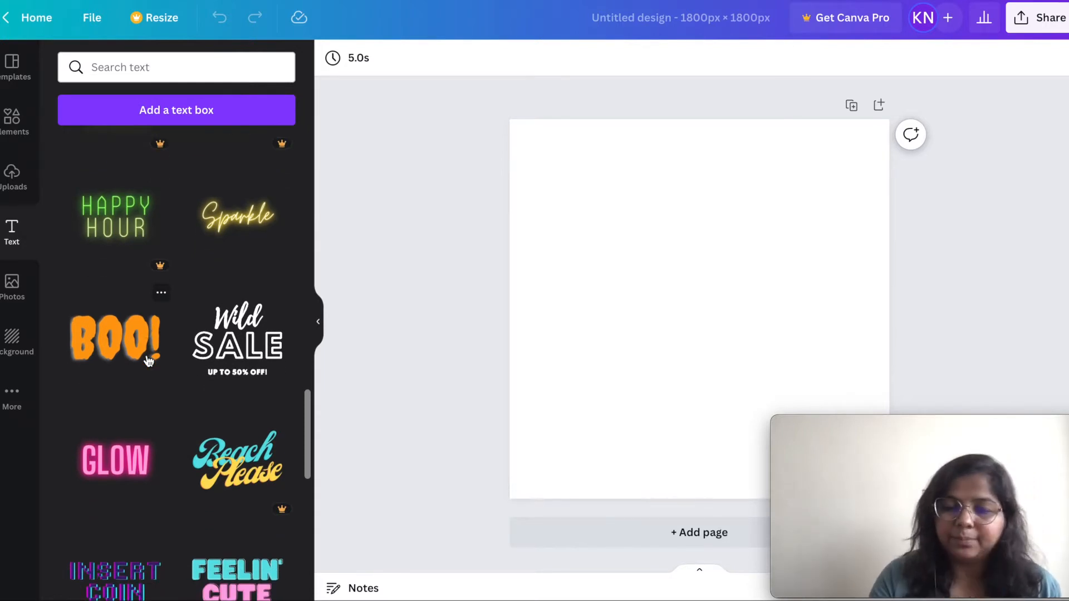
Browse the photo library's recently used and trending photos.
left_click(8, 292)
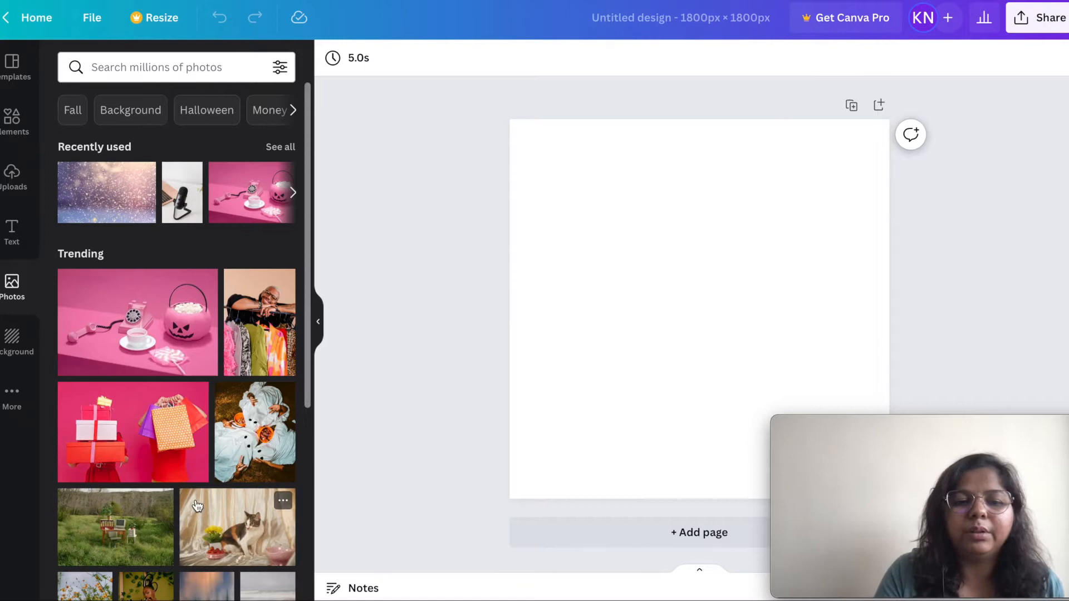
scroll(179, 501, "down", 3)
scroll(178, 390, "up", 3)
scroll(169, 488, "down", 1)
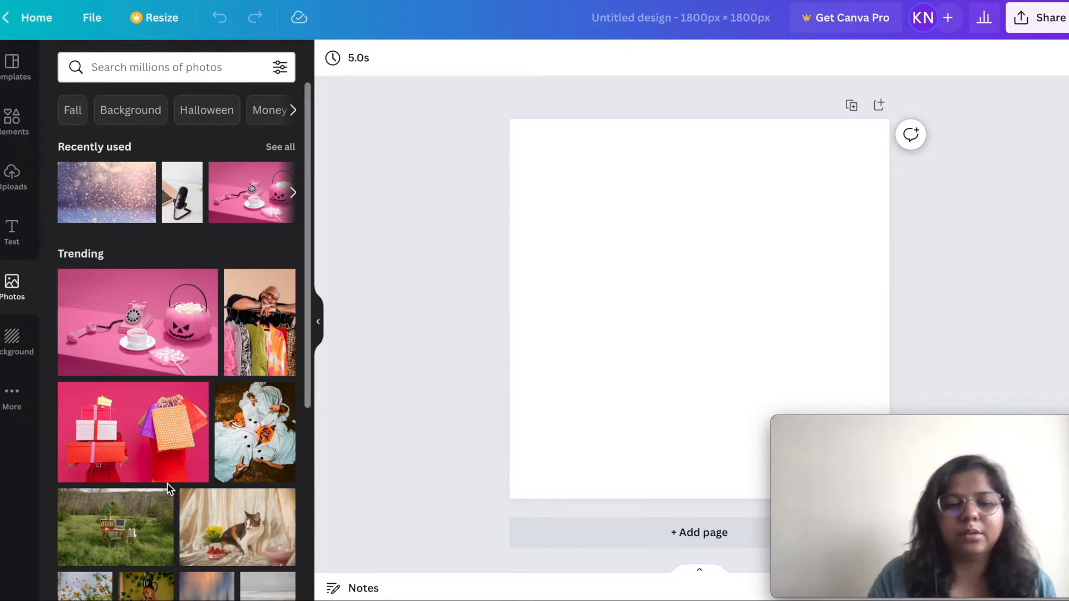
scroll(139, 445, "down", 5)
Search the backgrounds for "winter" and apply the image of frosted trees under a pink sky to the page.
left_click(21, 351)
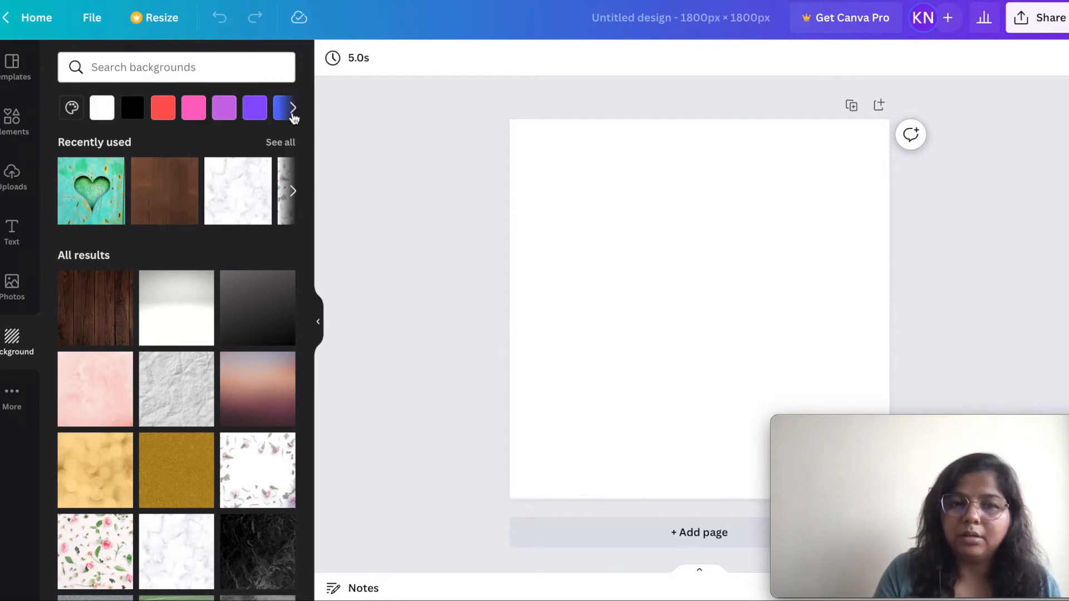
left_click(293, 115)
left_click(62, 108)
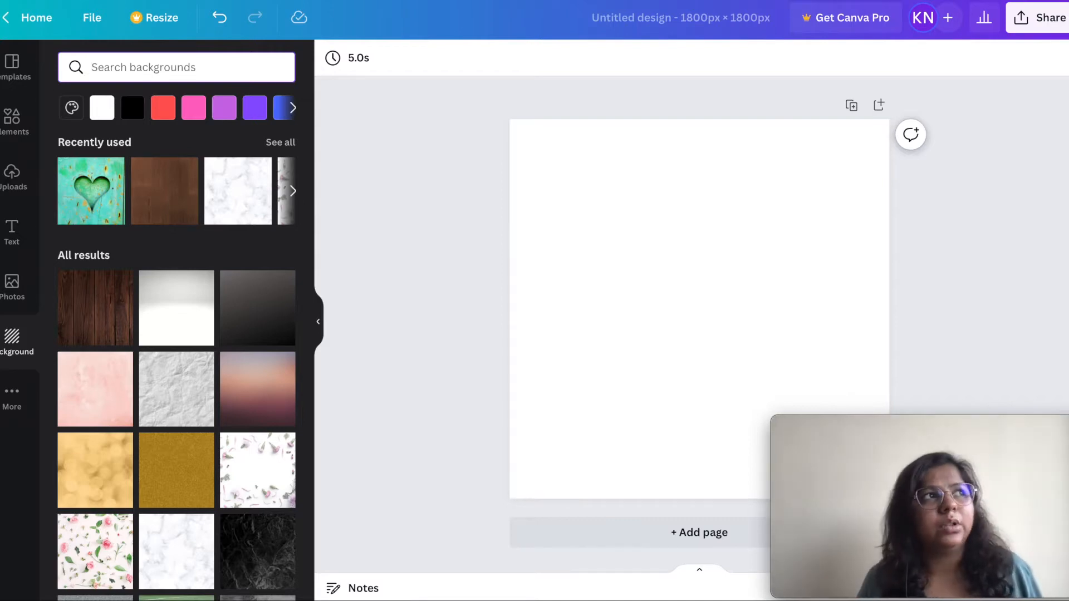
type("w")
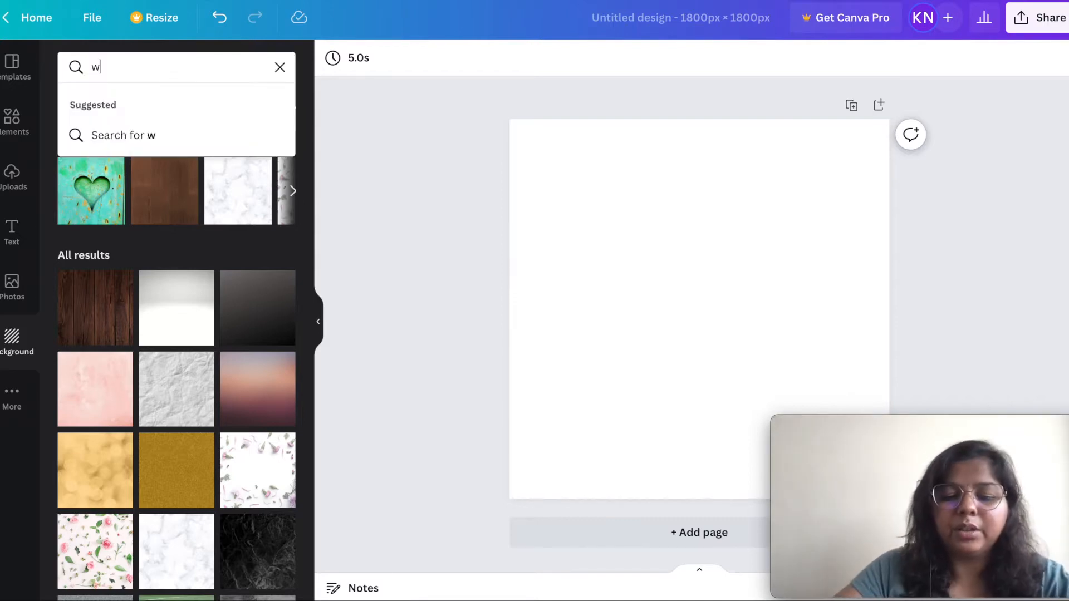
type("inter")
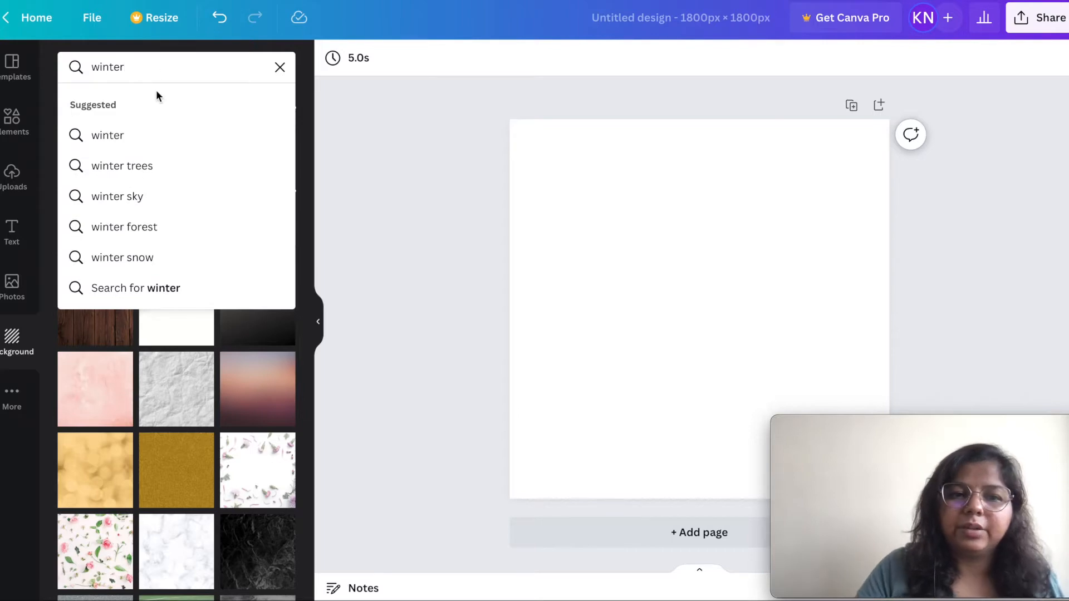
left_click(144, 135)
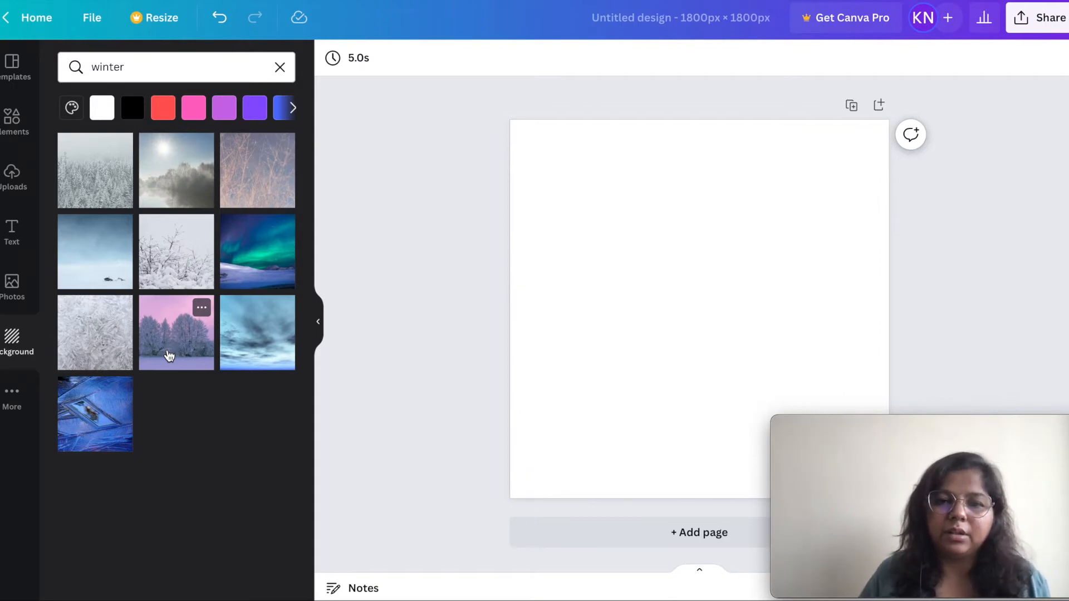
left_click(170, 357)
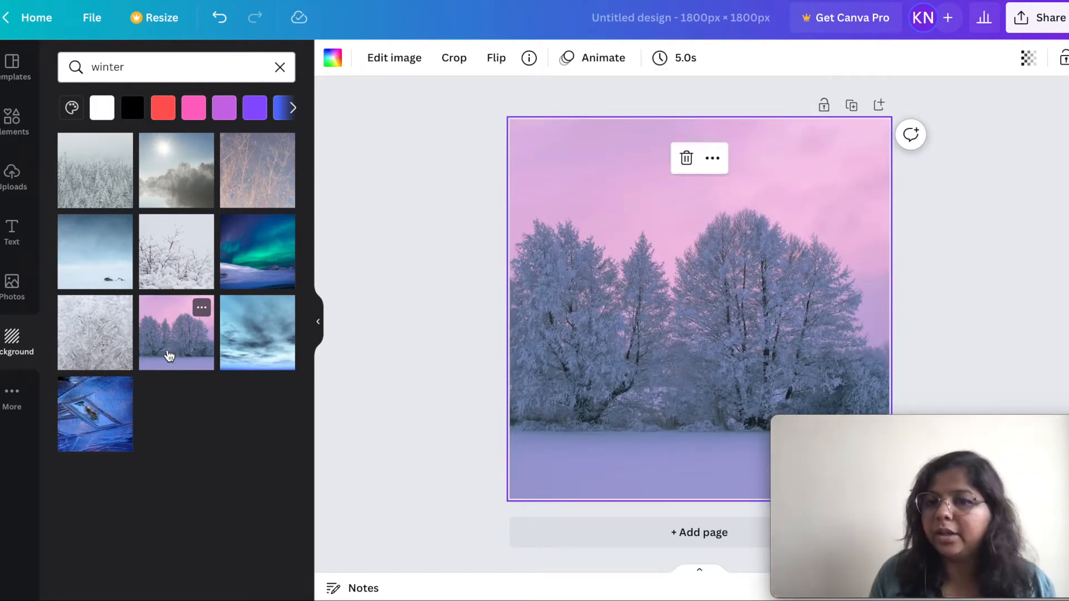
Shift the winter background image within its crop so that its right edge aligns with the page's right edge.
double_click(672, 340)
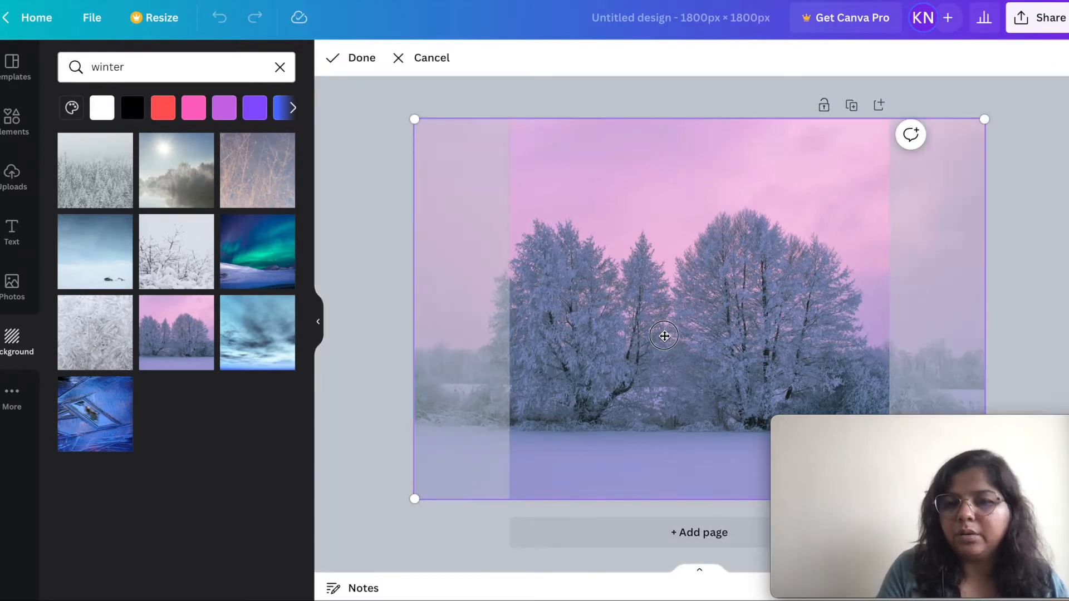
left_click_drag(661, 334, 441, 337)
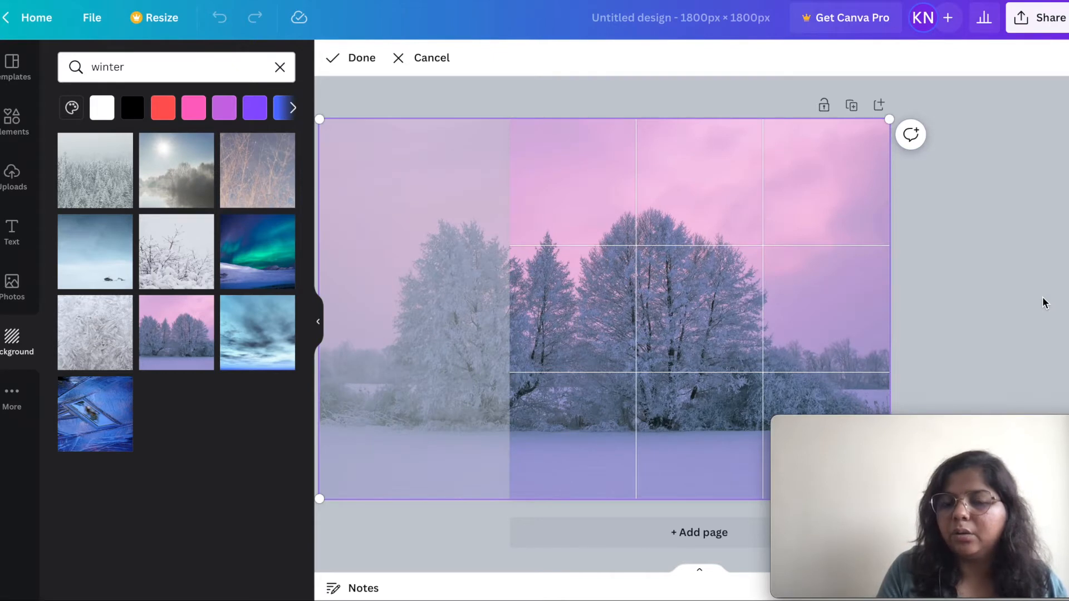
left_click(1045, 300)
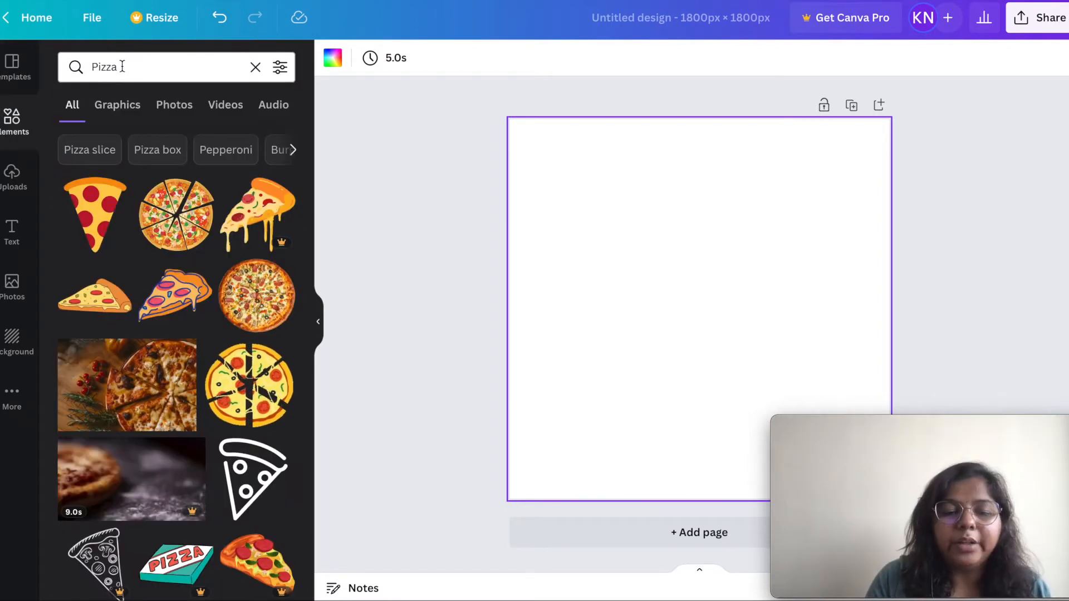
Search the elements for "Pizza" and place a pepperoni slice, a sliced whole pizza and an animated pizza on the page.
left_click(122, 66)
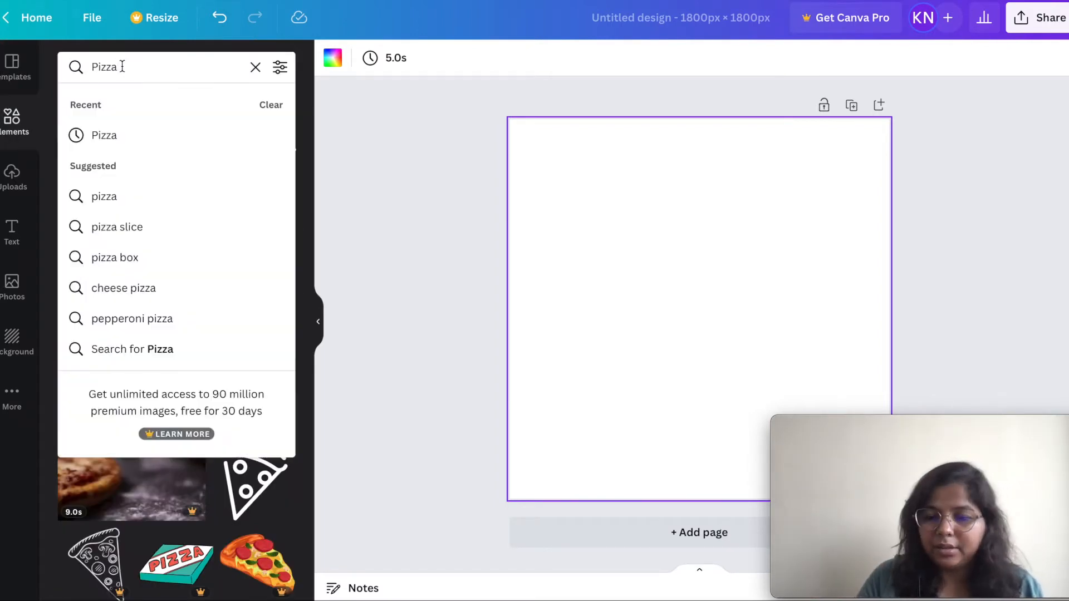
key("Return")
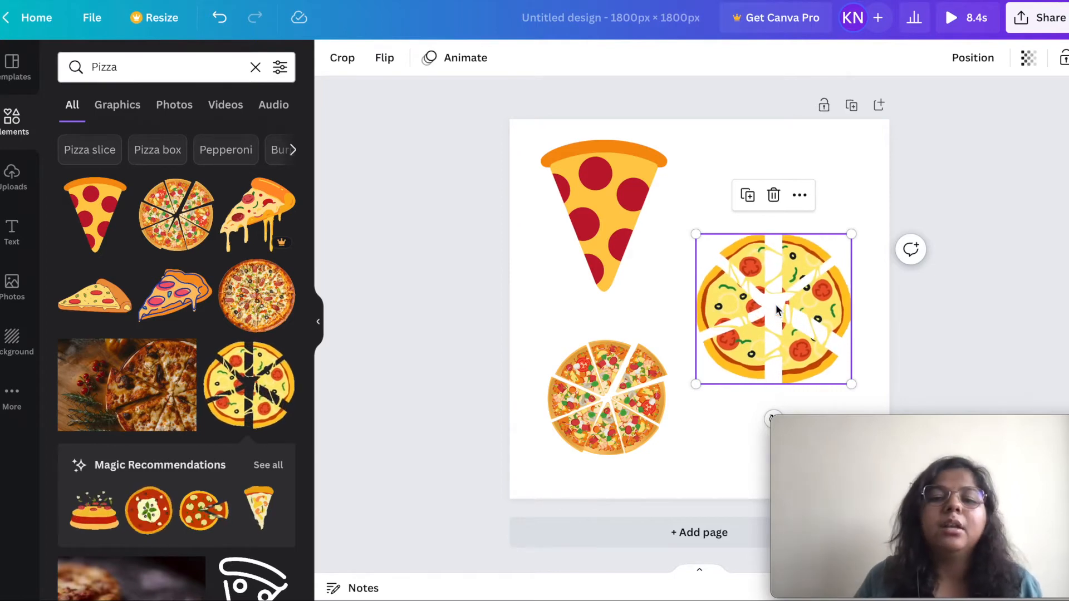
left_click(837, 193)
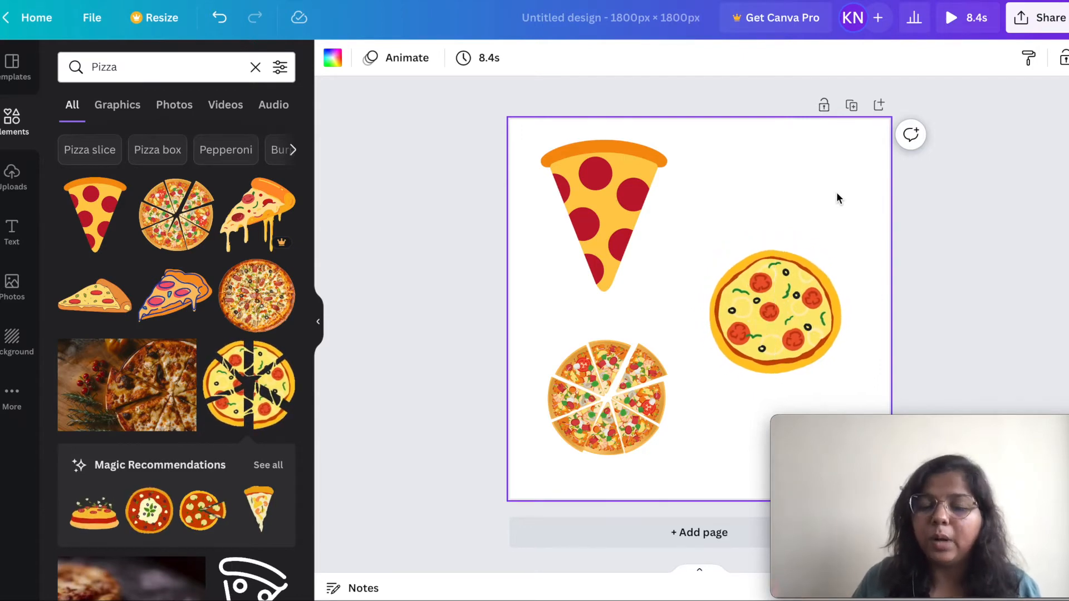
Recolour the pepperoni on the pizza slice graphic to red #EB384D.
left_click(601, 233)
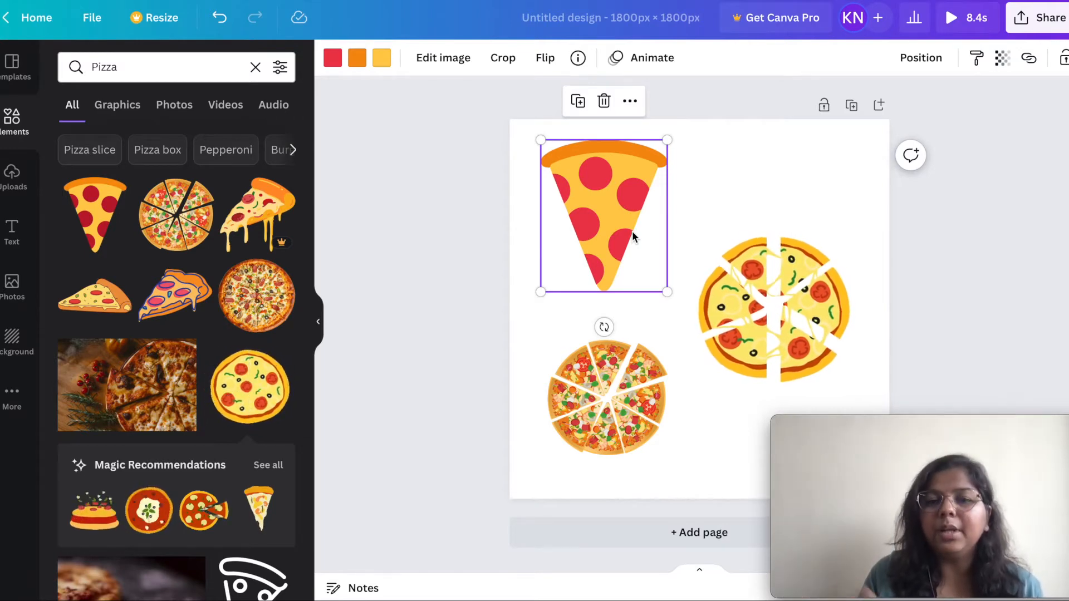
left_click(735, 193)
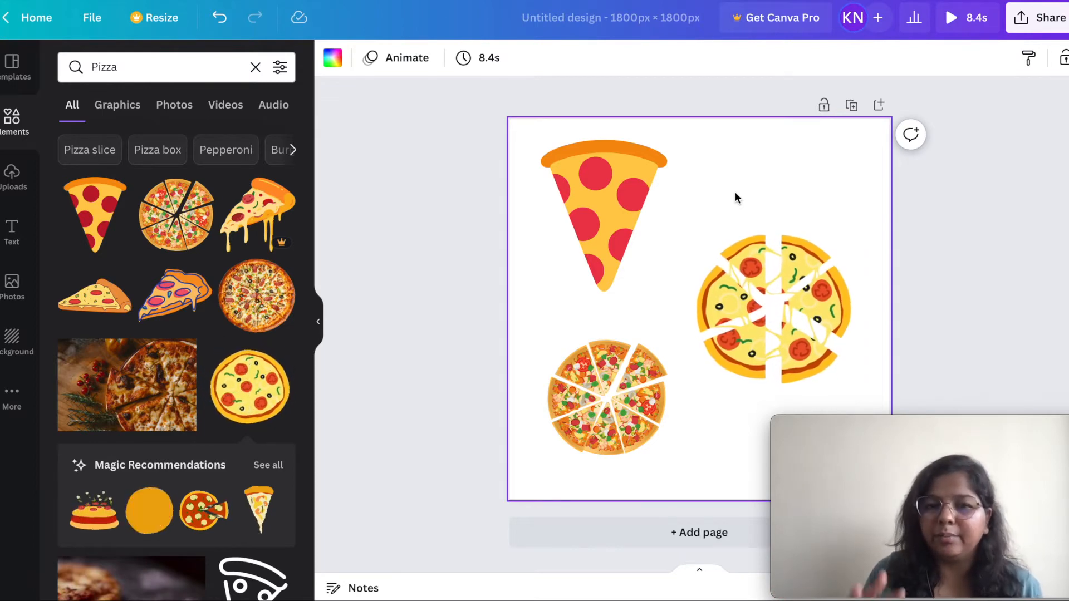
Try a brighter custom red and a default red on the slice's pepperoni, and undo the pepperoni recolouring.
left_click(623, 200)
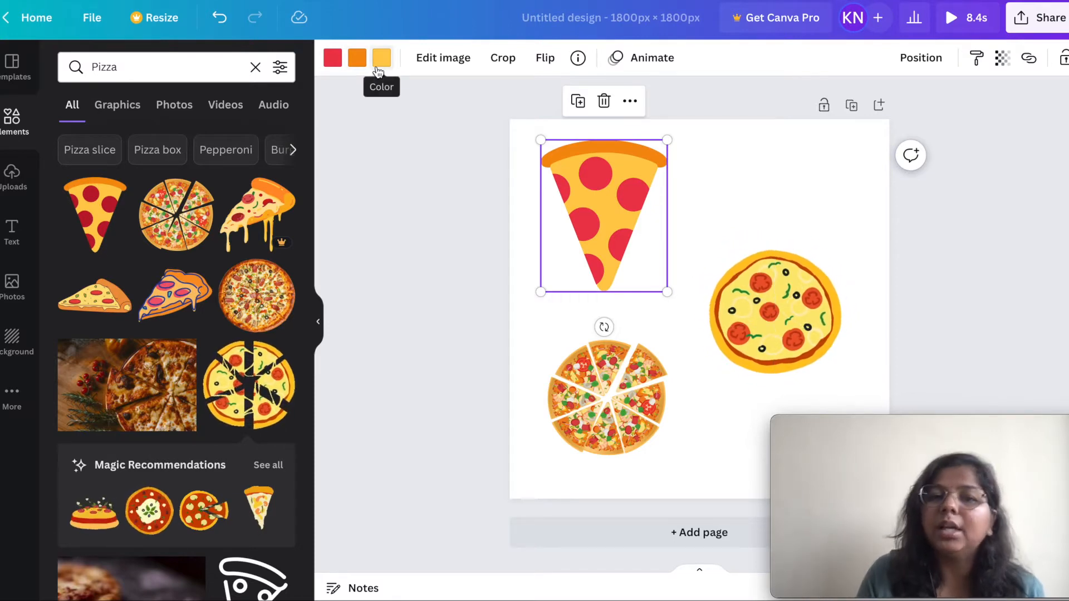
left_click(333, 58)
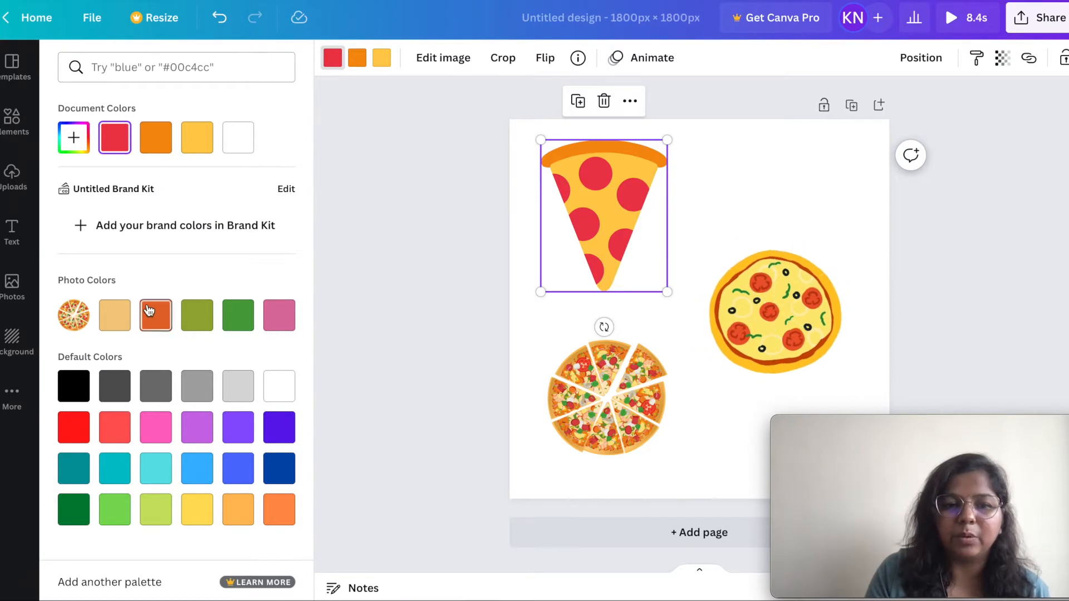
left_click(65, 151)
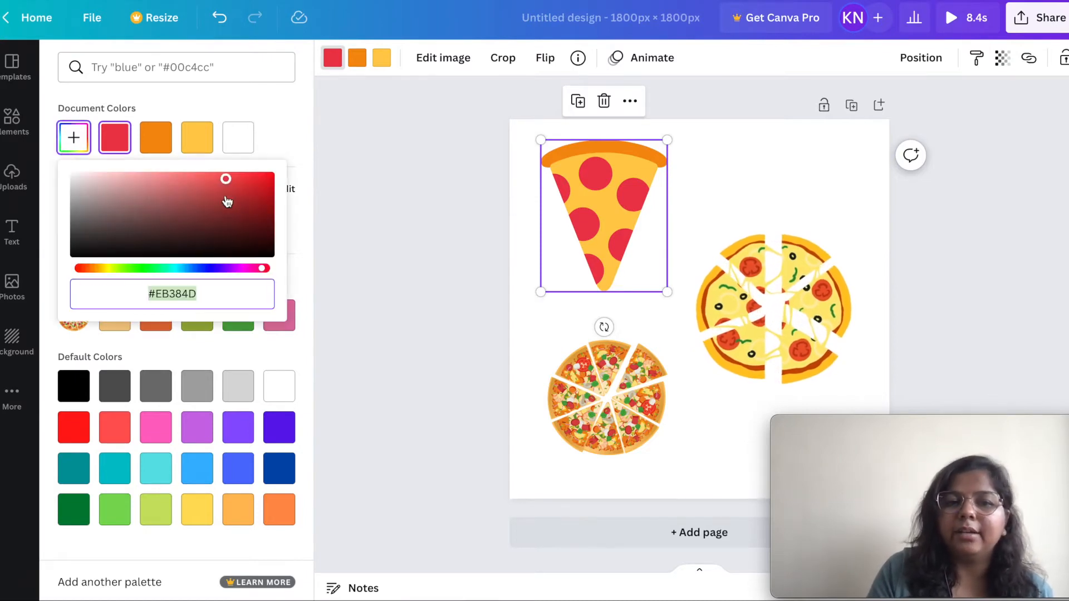
left_click_drag(225, 190, 267, 177)
left_click(263, 86)
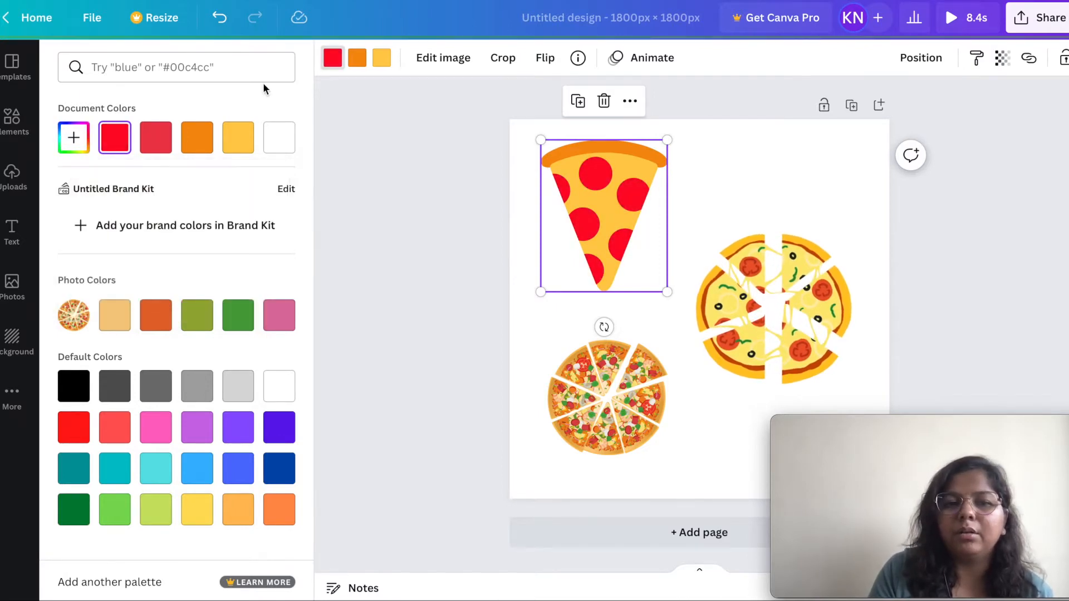
left_click(82, 433)
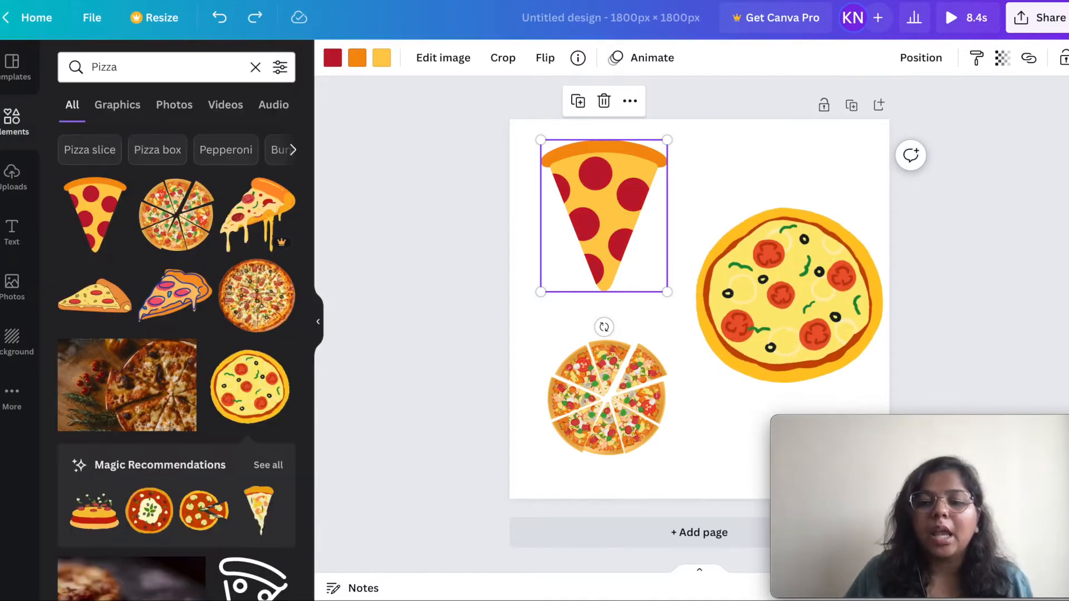
key("ctrl+z")
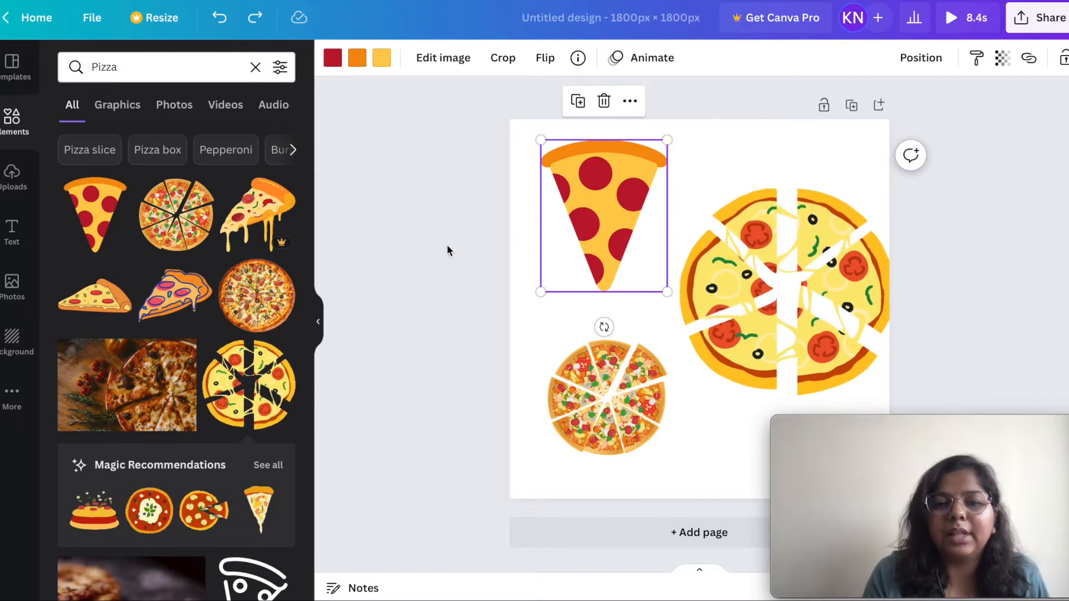
Add the blue-outlined pizza slice graphic between the other pizzas, and delete it again.
left_click(175, 295)
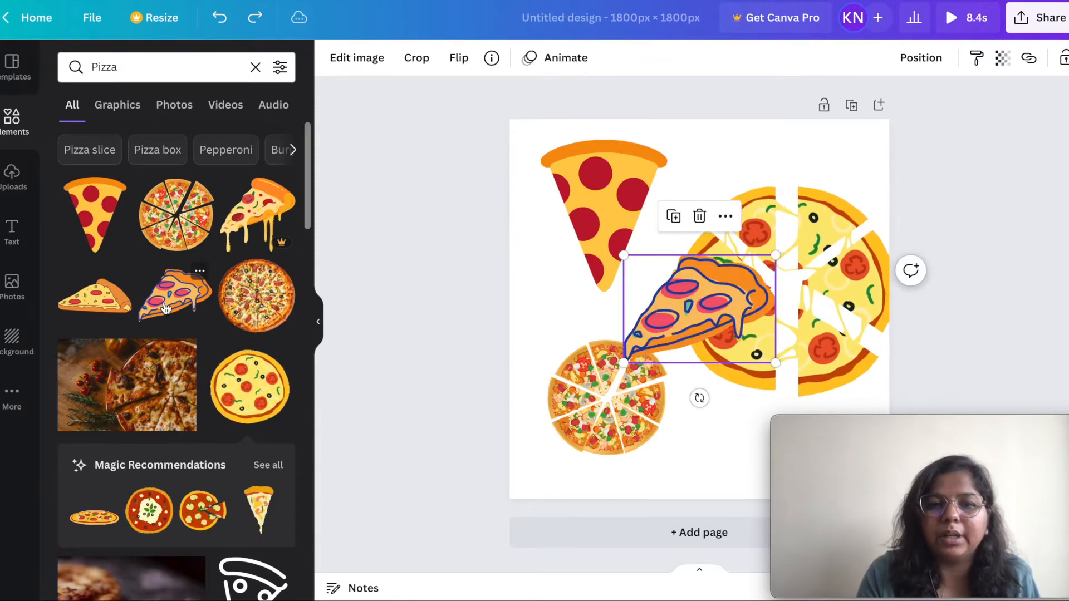
left_click_drag(724, 325, 643, 309)
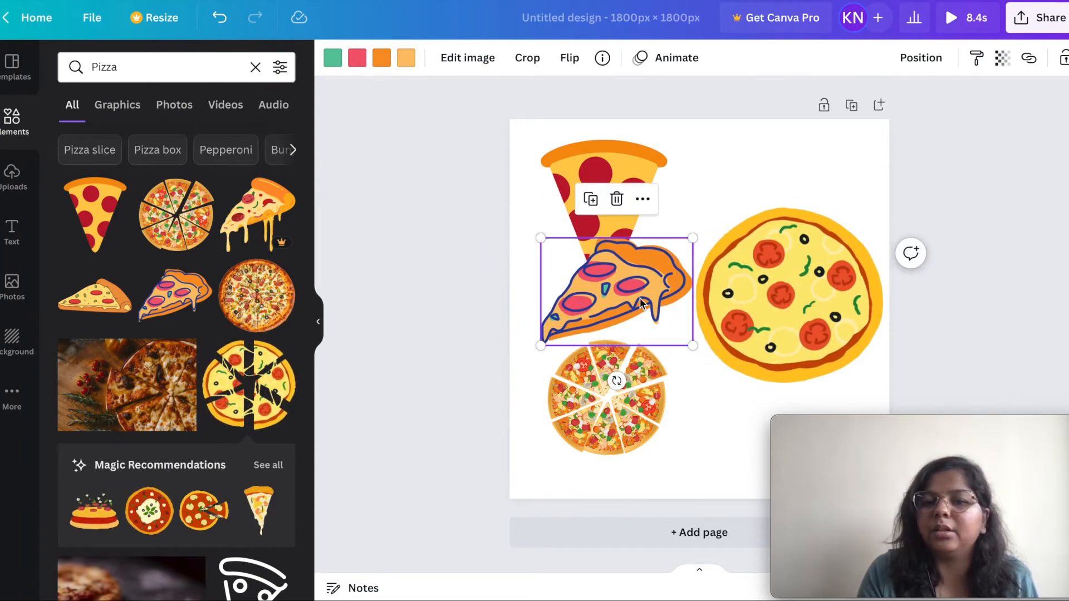
key("Delete")
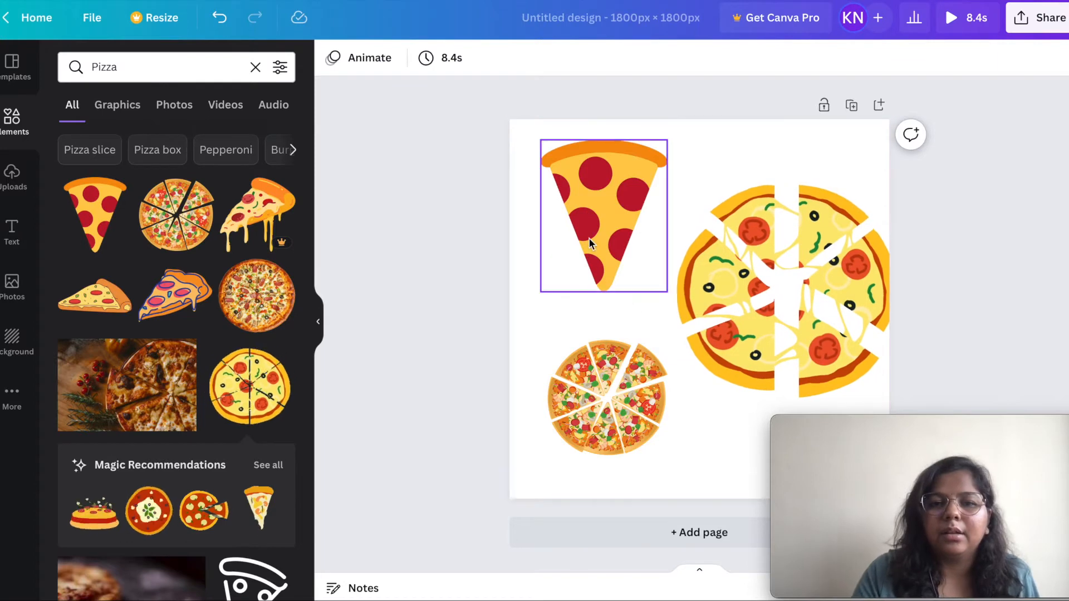
Browse the image editing effects offered for the pepperoni slice, including Smartmockups, BadTV and ColorMix.
left_click(589, 244)
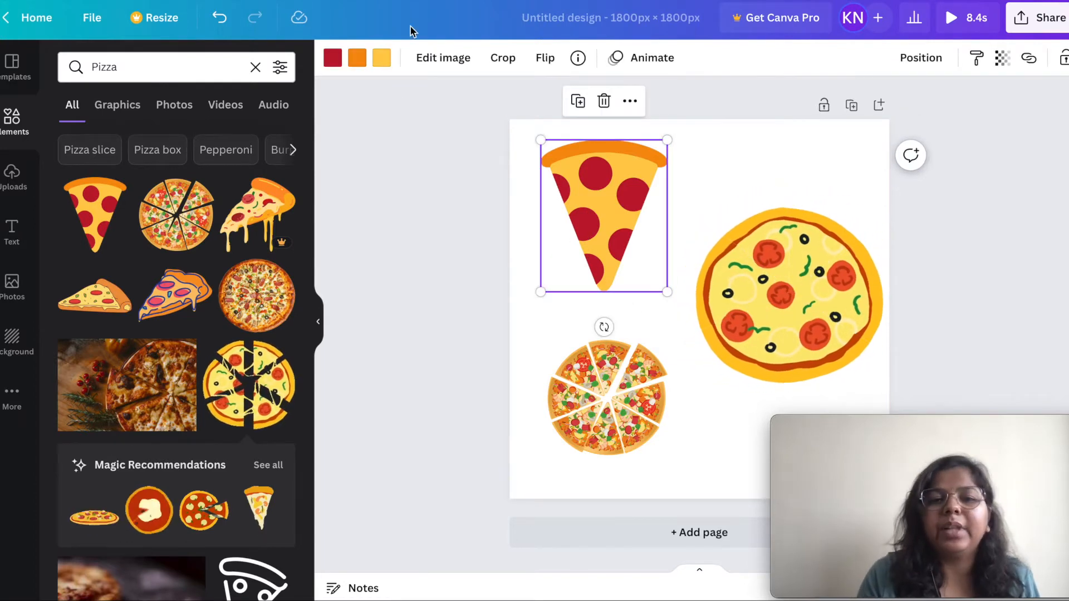
left_click(443, 58)
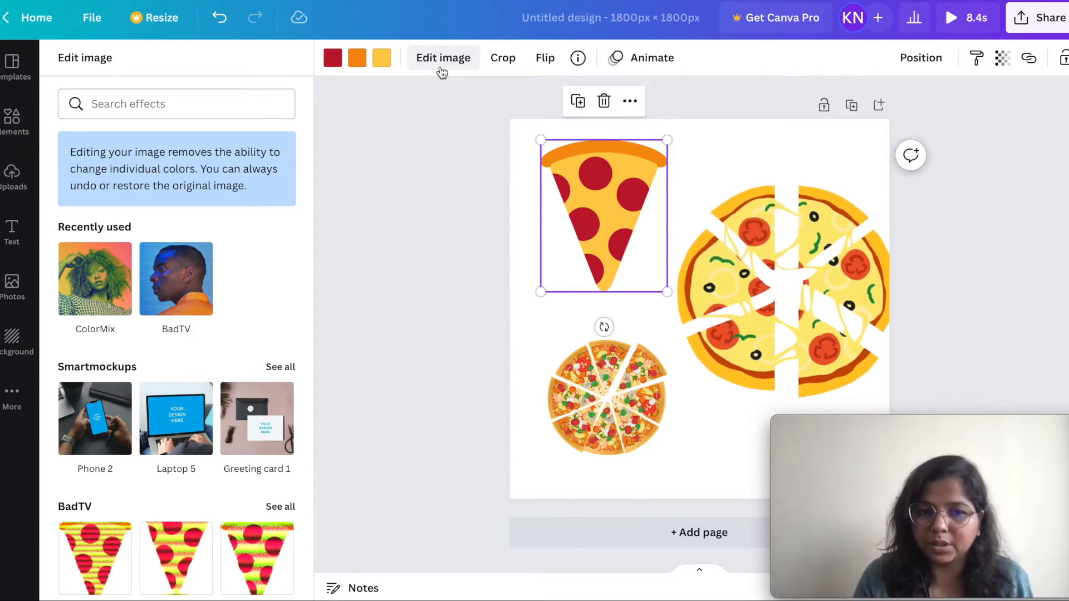
scroll(256, 434, "down", 10)
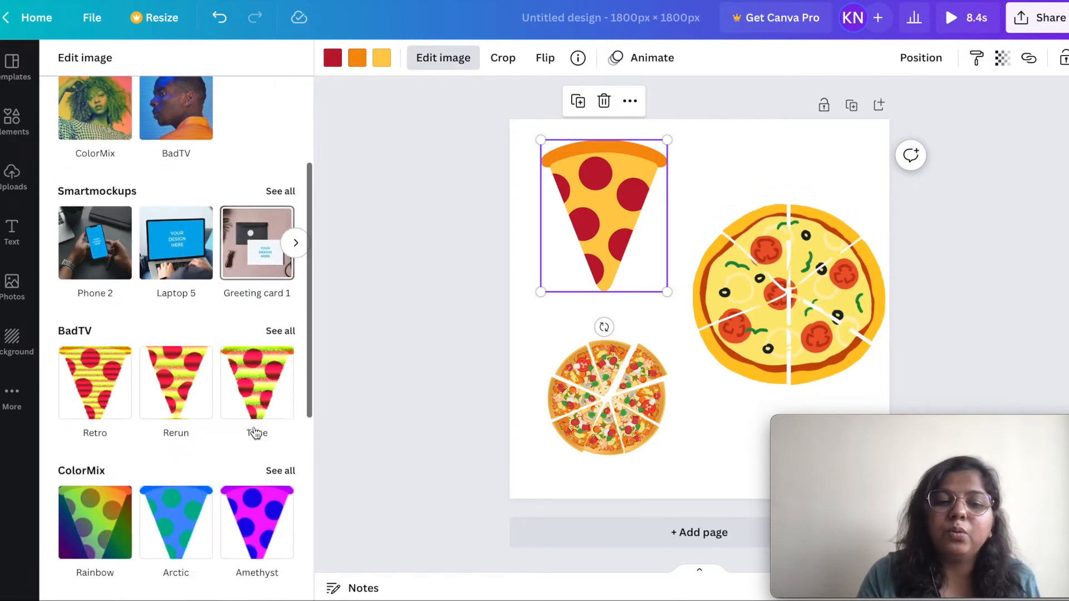
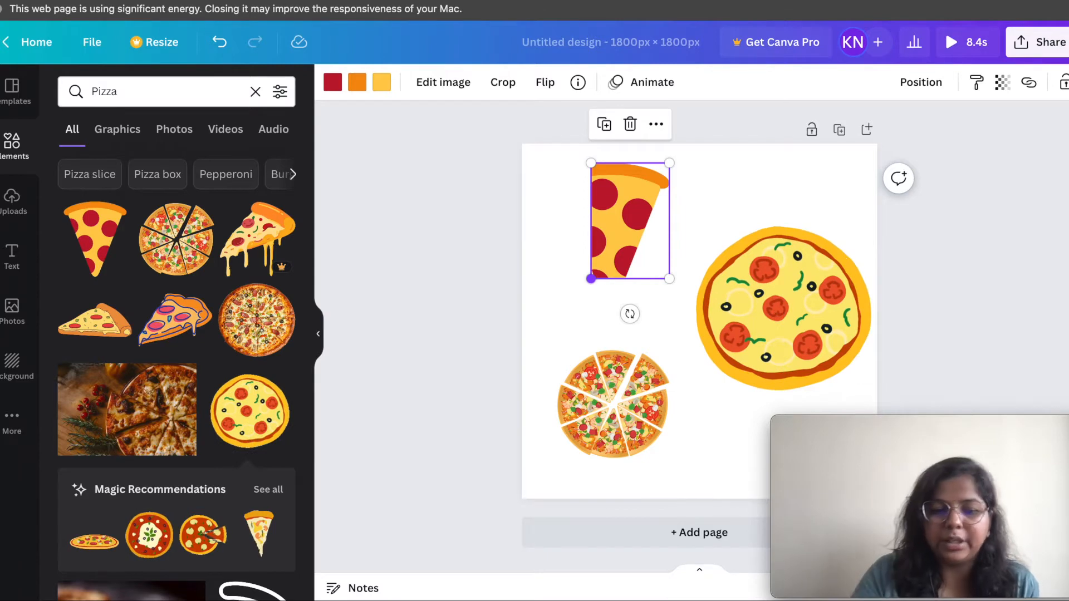
Try cropping the pepperoni slice to its upper-right part, undoing the crops and leaving crop mode.
key("super+z")
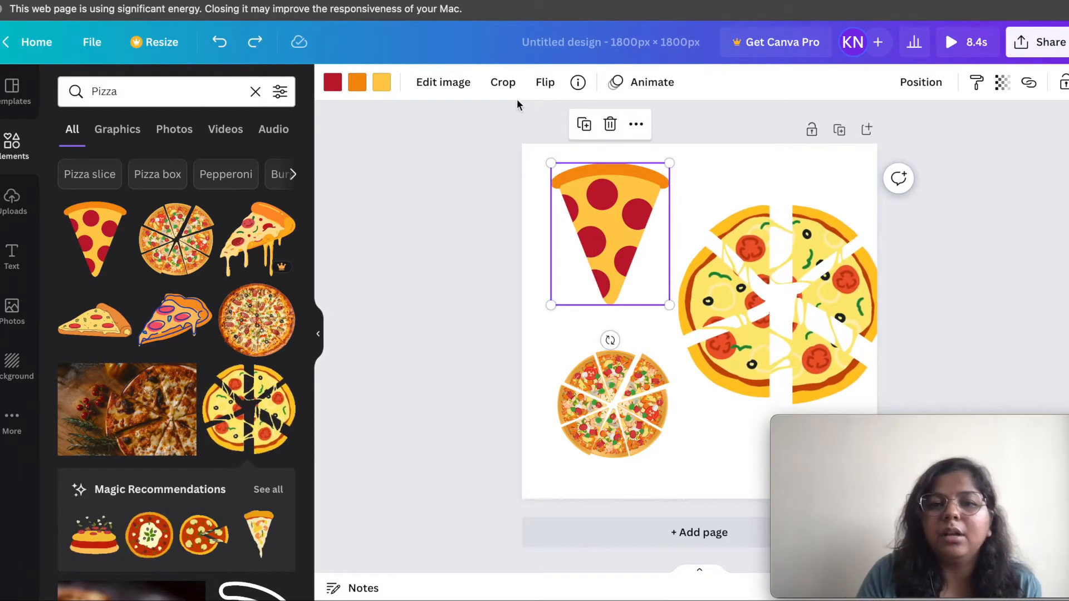
left_click(503, 82)
left_click_drag(551, 305, 602, 268)
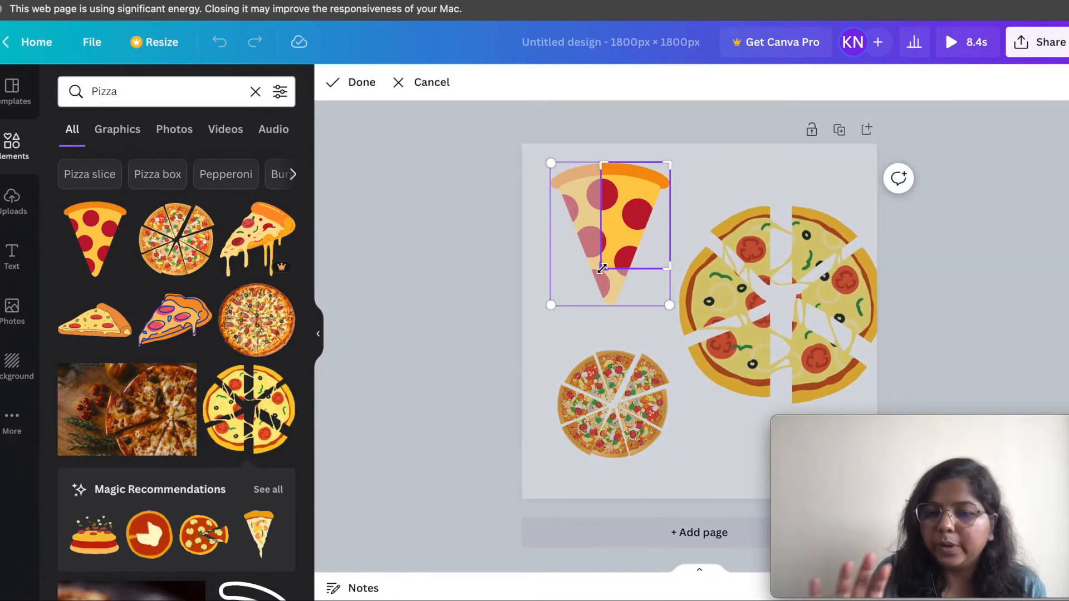
left_click(350, 84)
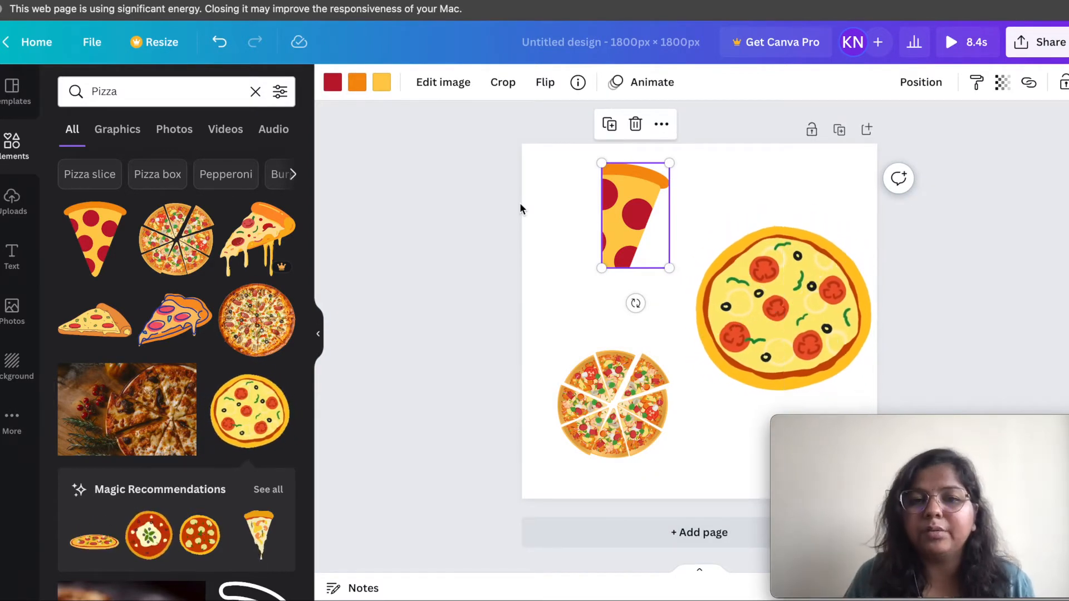
key("super+z")
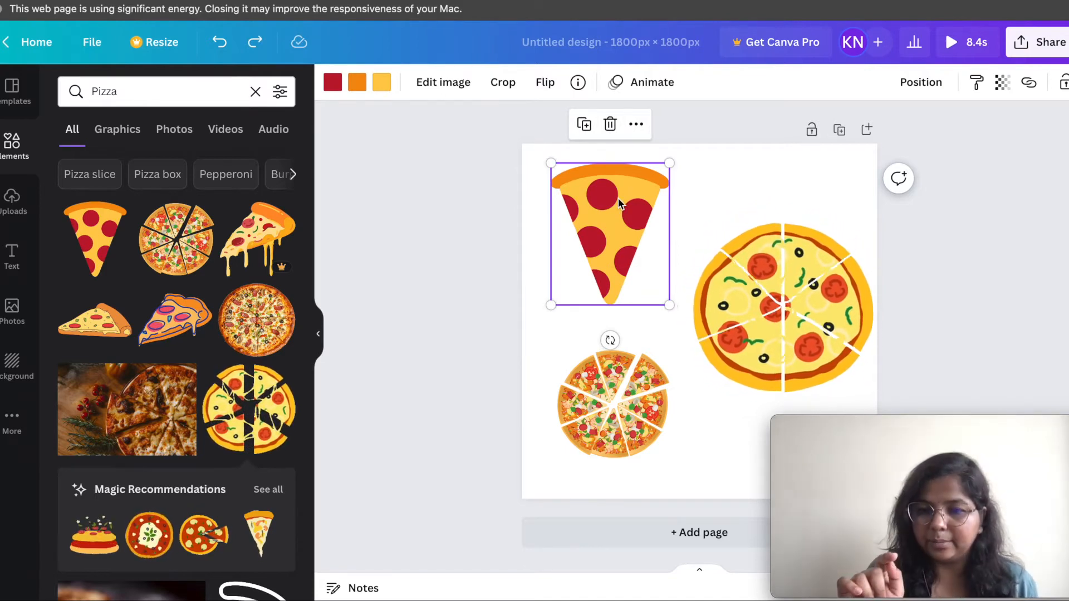
double_click(620, 203)
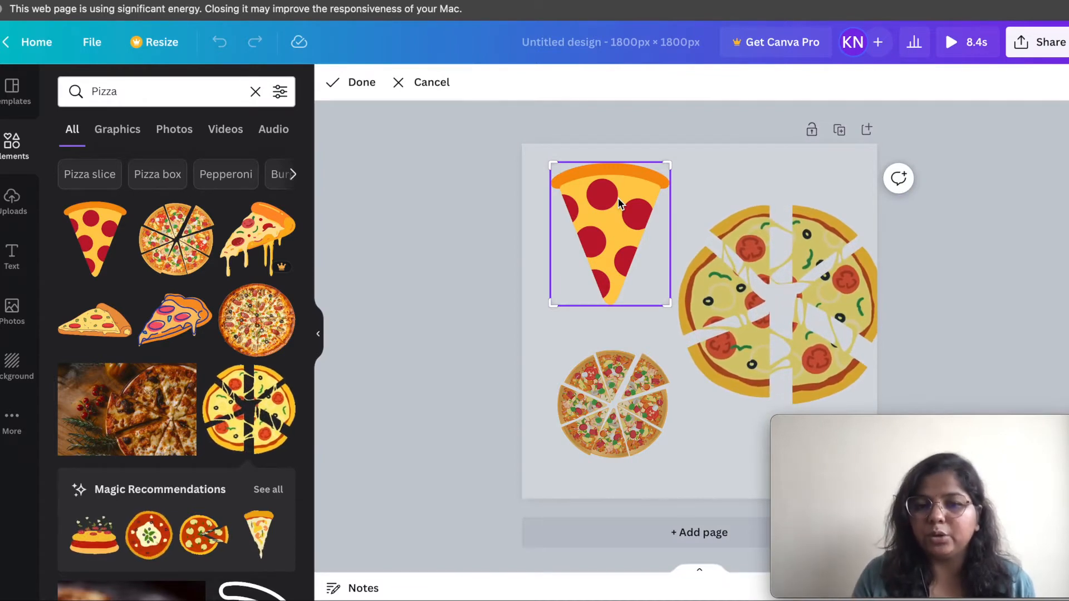
double_click(630, 229)
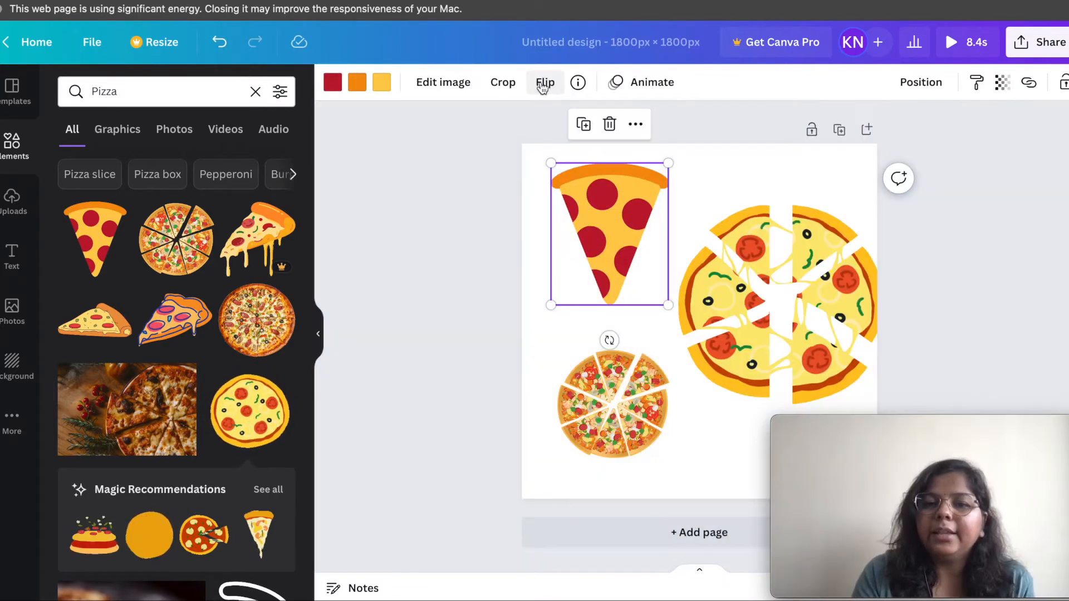
Flip the pepperoni slice horizontally and vertically, and flip it back to its original orientation.
left_click(544, 83)
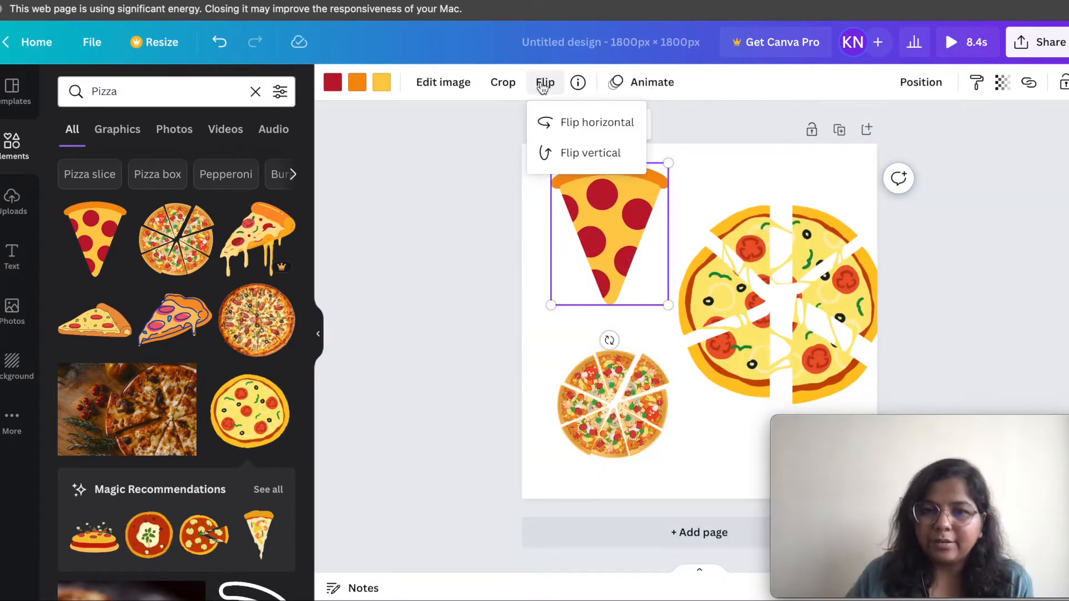
left_click(585, 138)
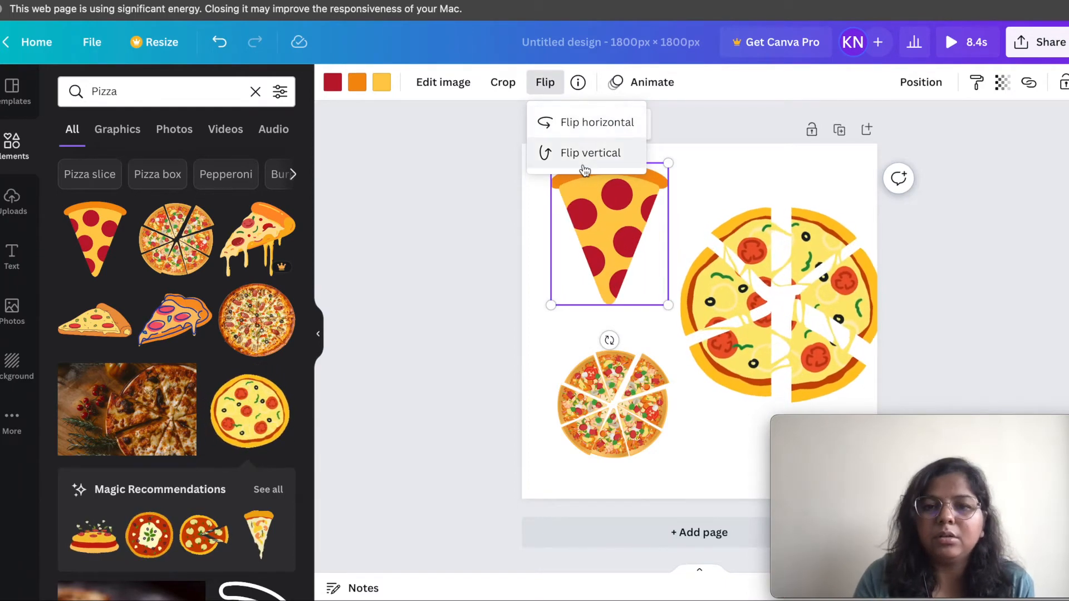
left_click(584, 168)
left_click(585, 167)
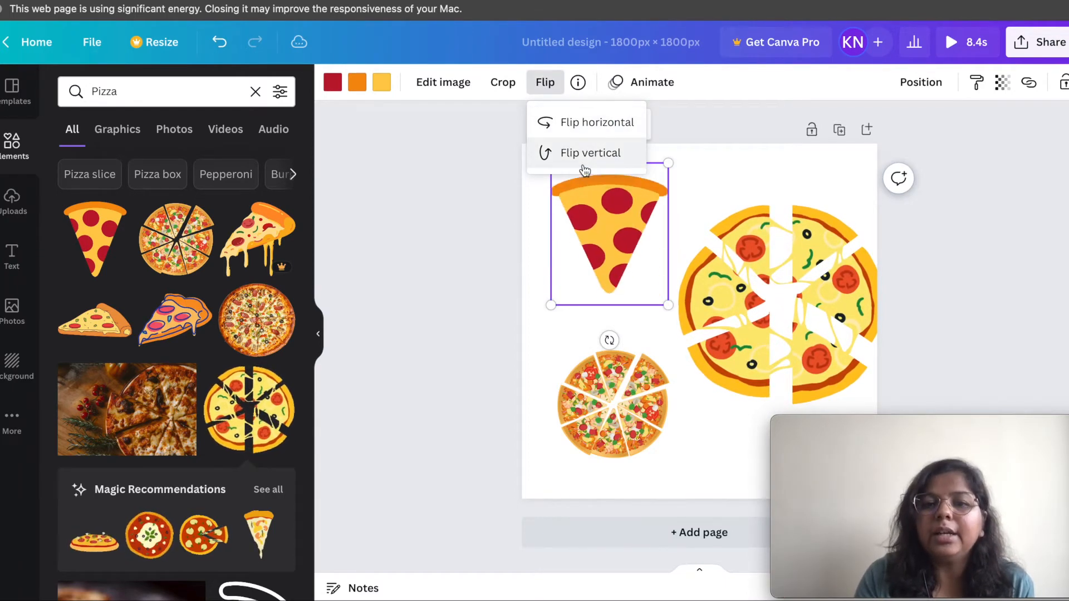
left_click(591, 127)
left_click(464, 126)
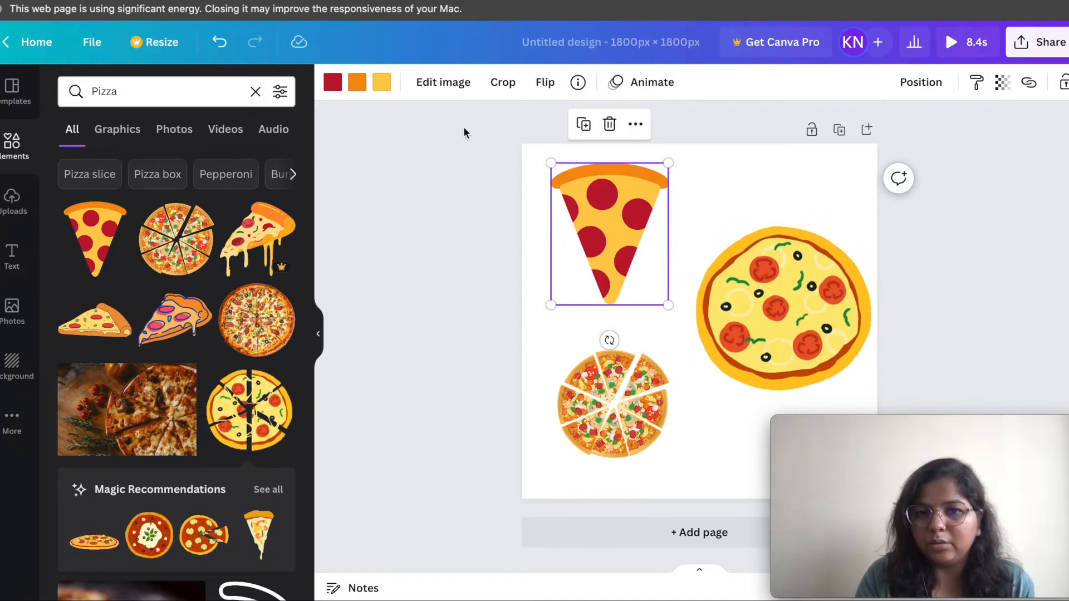
Review the pepperoni slice's information and the folder choices for saving it.
left_click(578, 83)
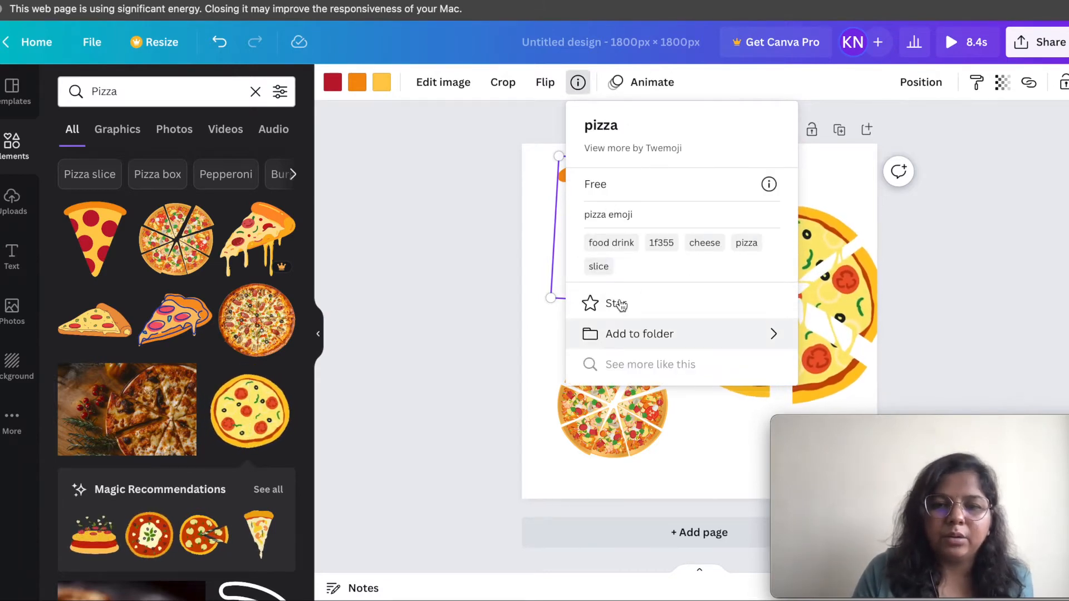
left_click(731, 337)
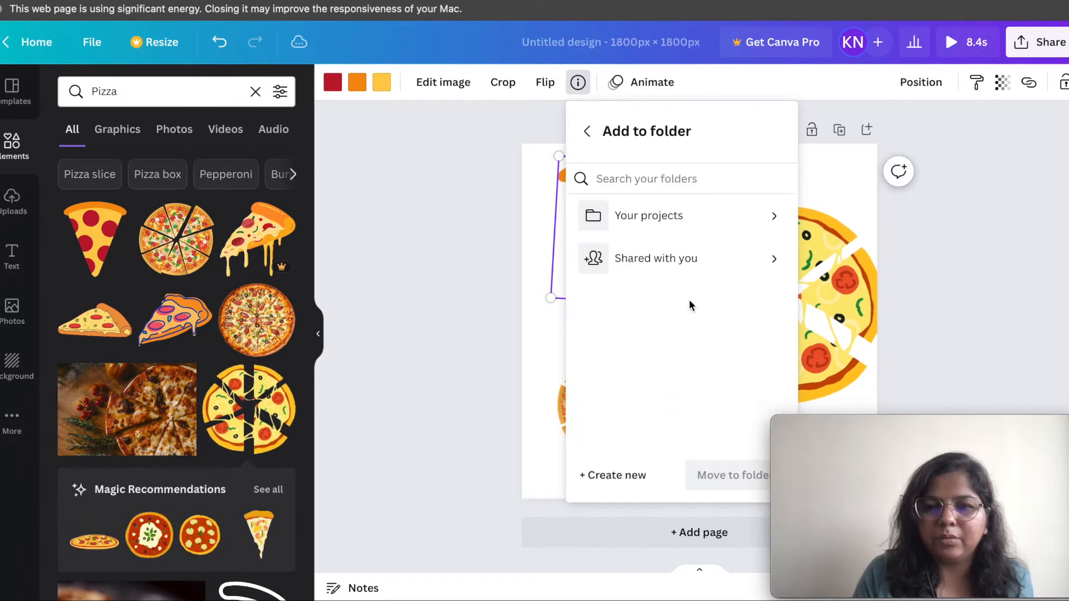
left_click(590, 132)
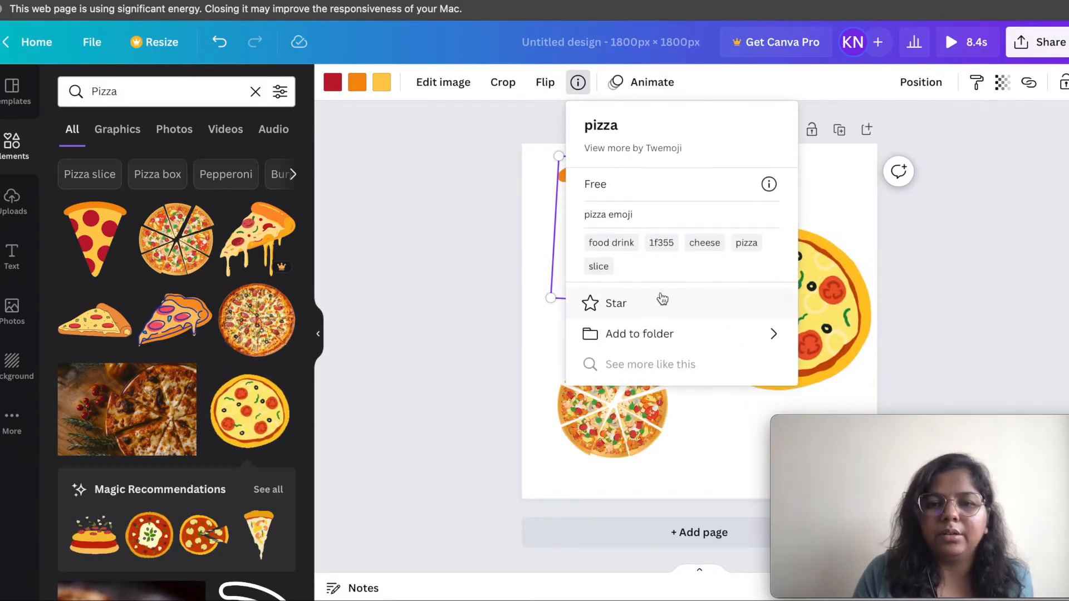
left_click(528, 280)
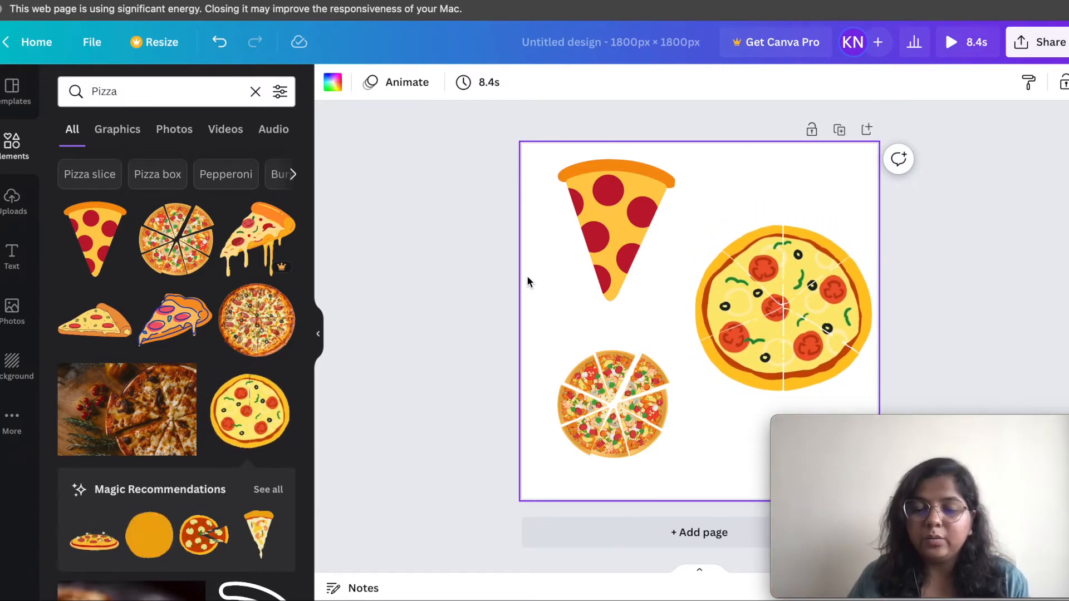
Try the Fade and Breathe element animations on the pepperoni slice, and remove the animation.
left_click(562, 224)
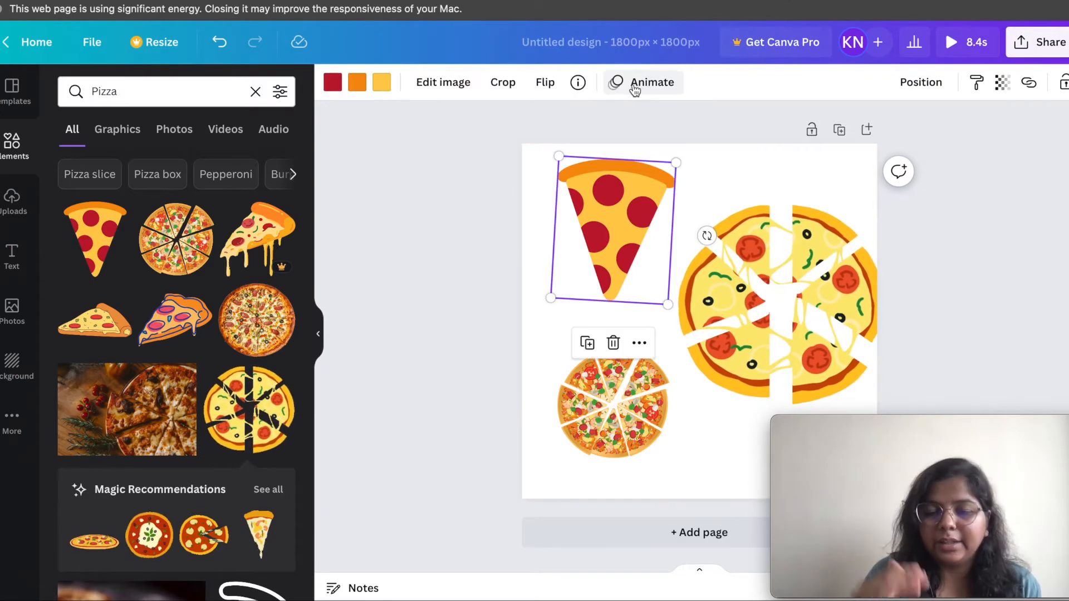
left_click(634, 86)
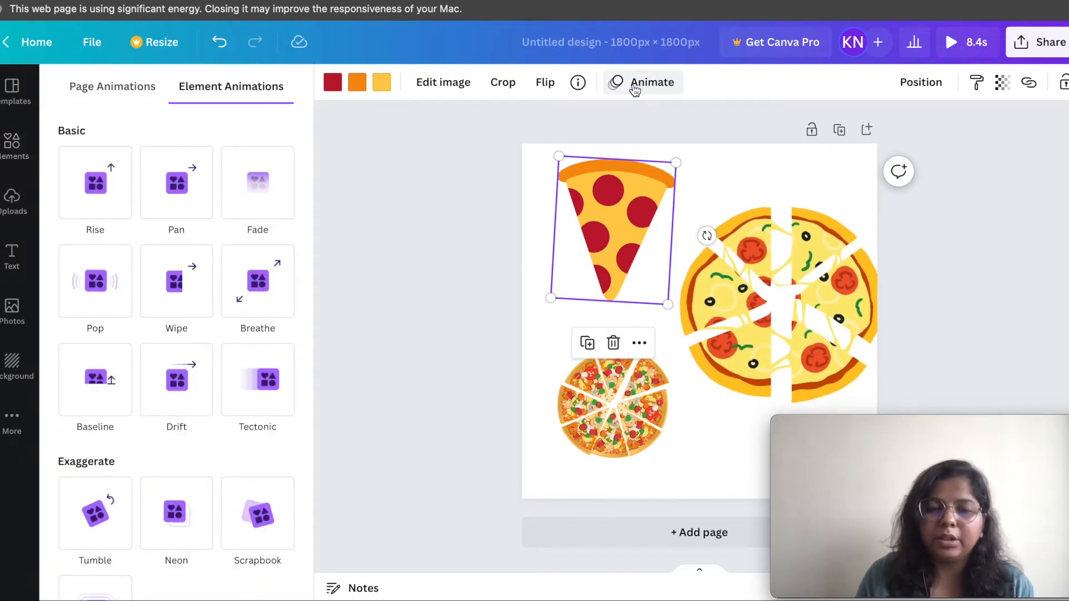
left_click(270, 205)
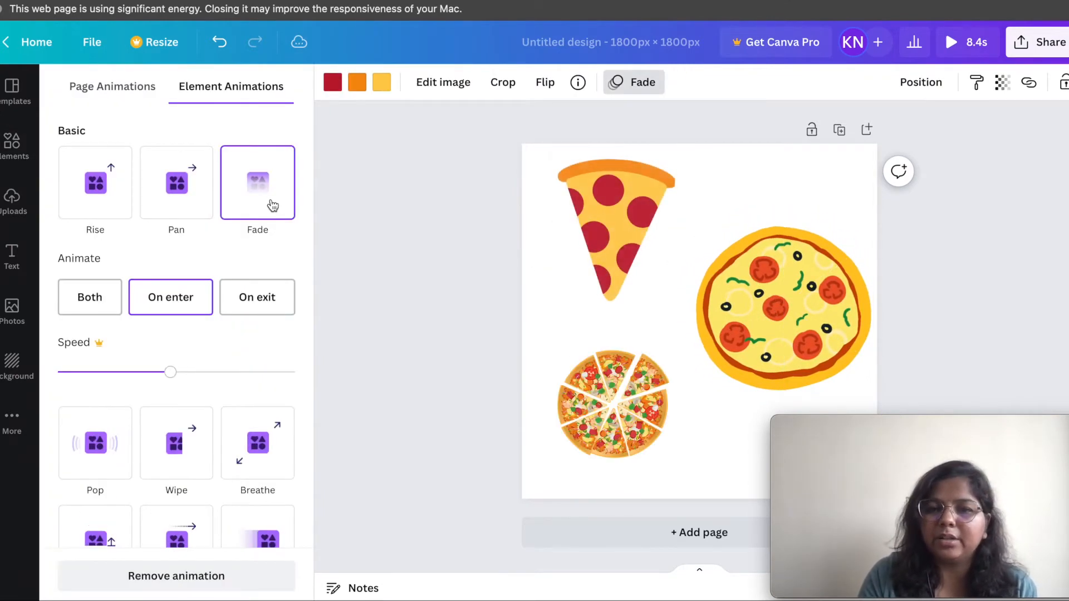
left_click(254, 451)
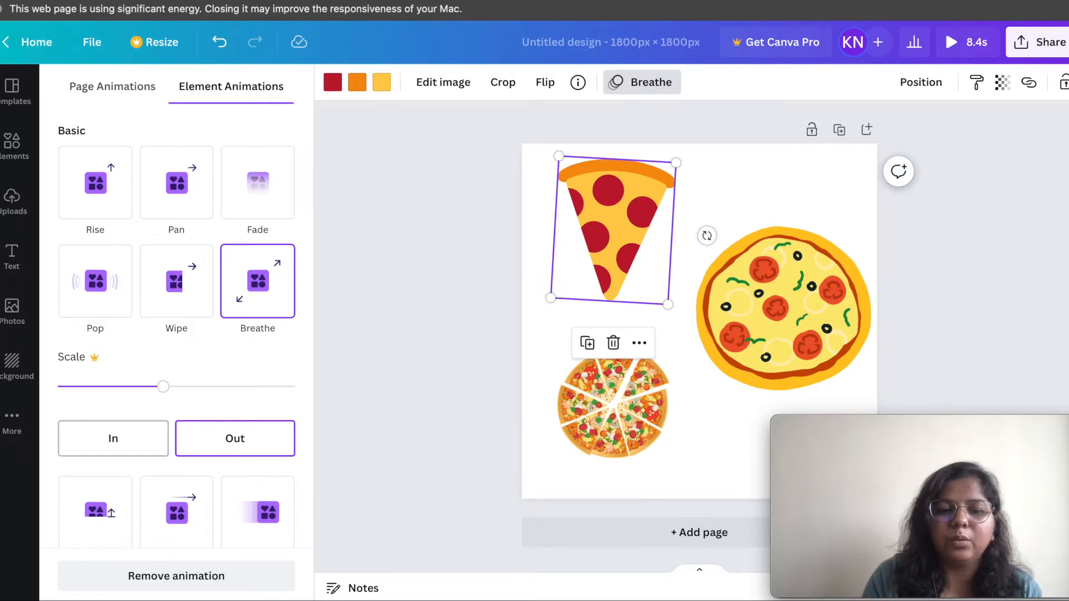
left_click(182, 583)
left_click(417, 414)
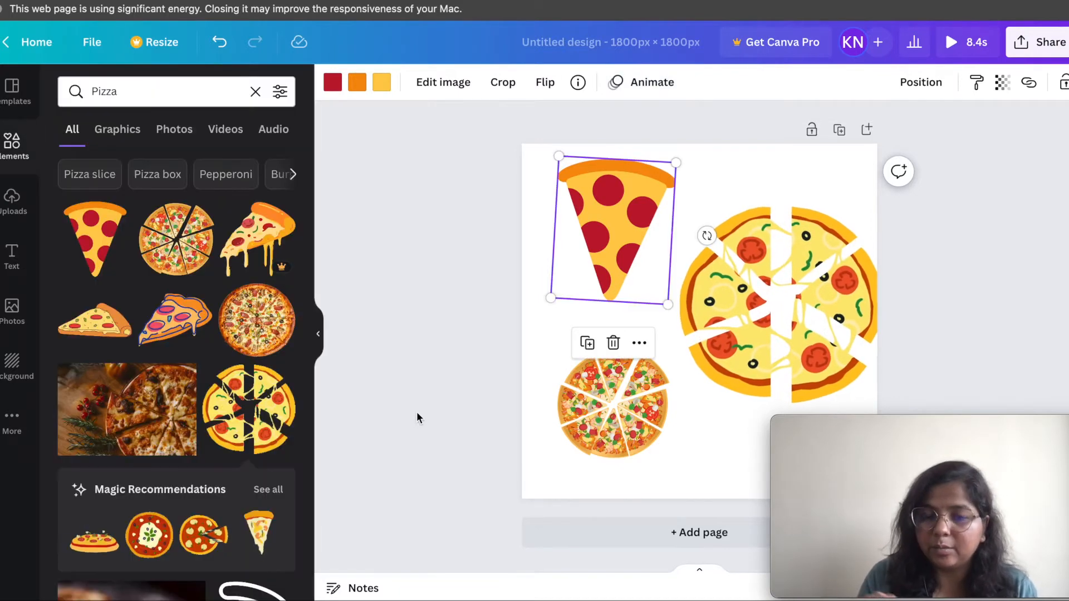
Align the pepperoni slice to the page's top, and realign it to the page's vertical middle.
left_click(922, 84)
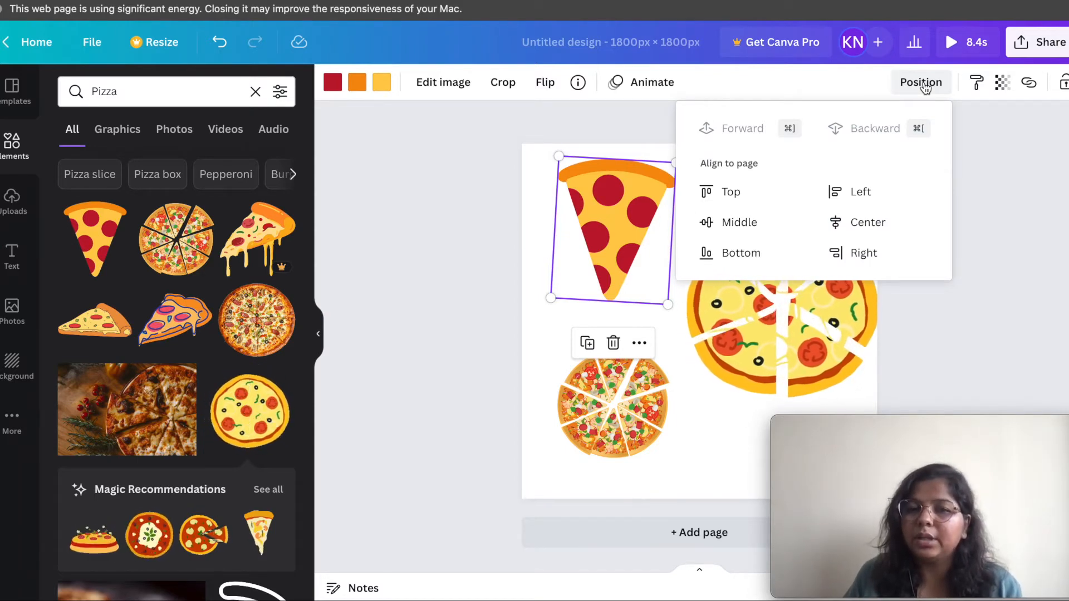
left_click(746, 195)
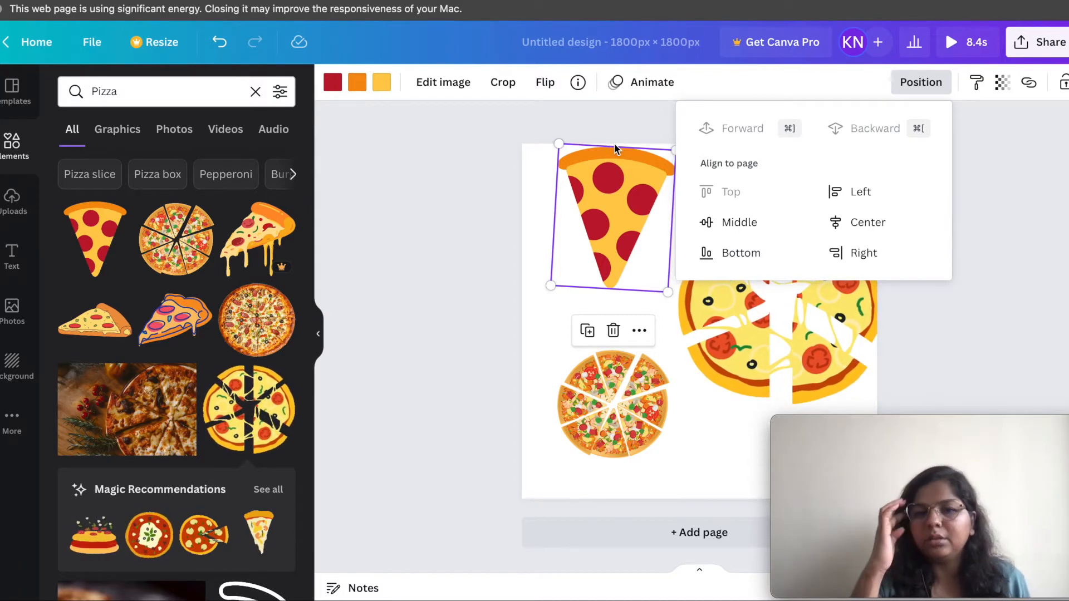
left_click(742, 223)
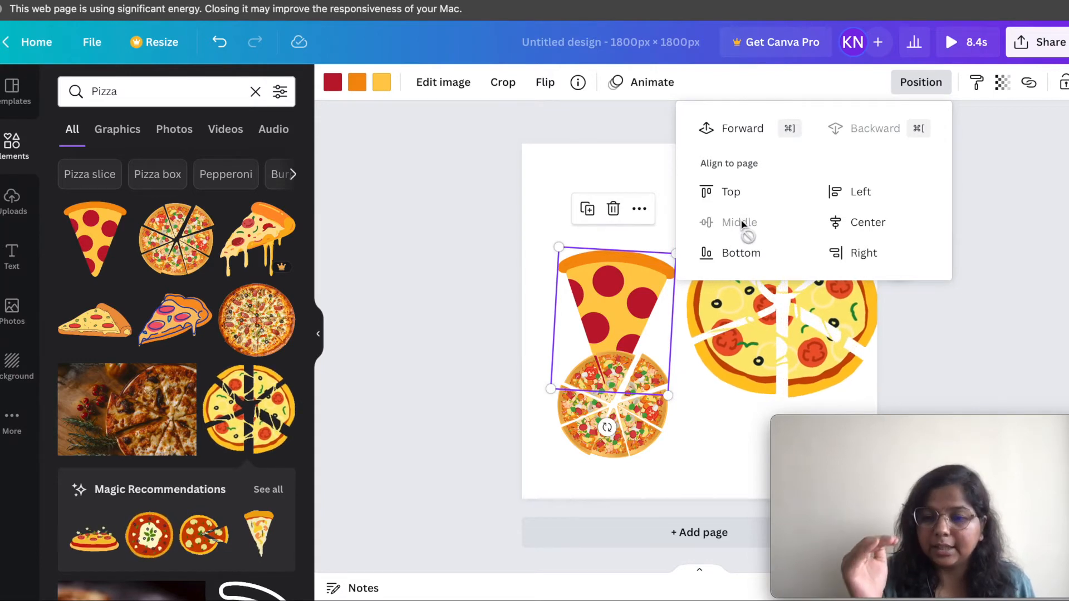
Align the pepperoni slice to the page's bottom, realign it to the vertical middle, and move it up above the small sliced pizza.
left_click(730, 260)
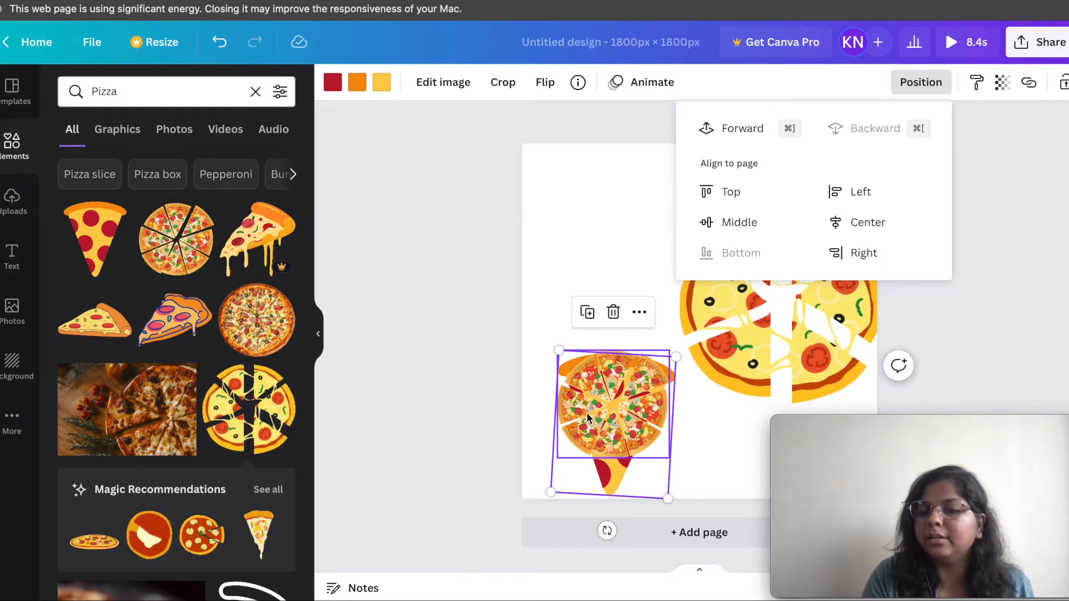
left_click(745, 225)
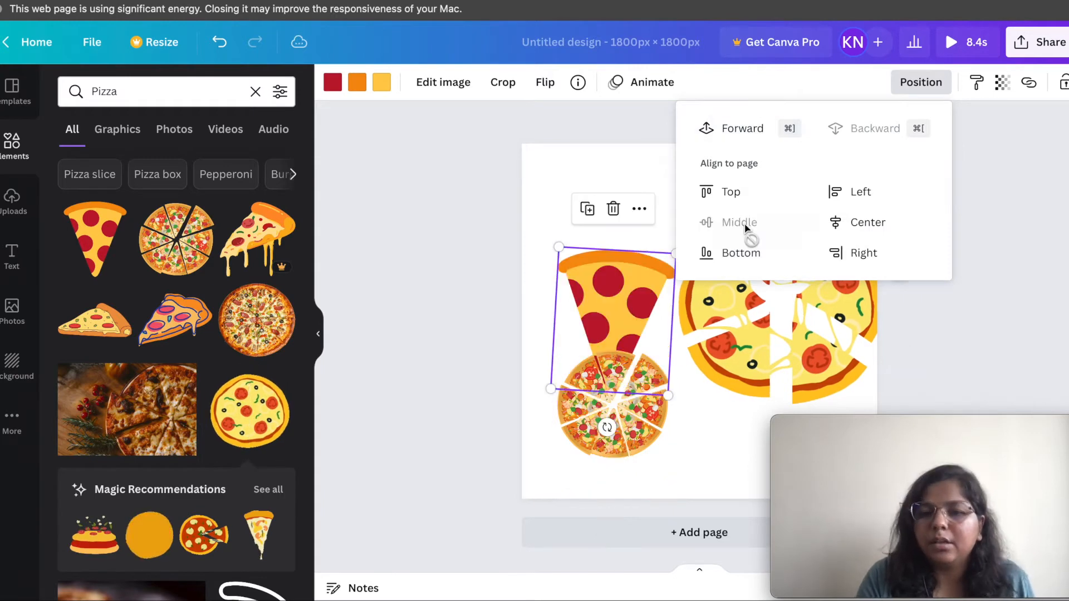
left_click_drag(629, 292, 629, 234)
Try the left, center and right page alignments on the pepperoni slice, and return it to the page's upper-left area.
left_click(921, 82)
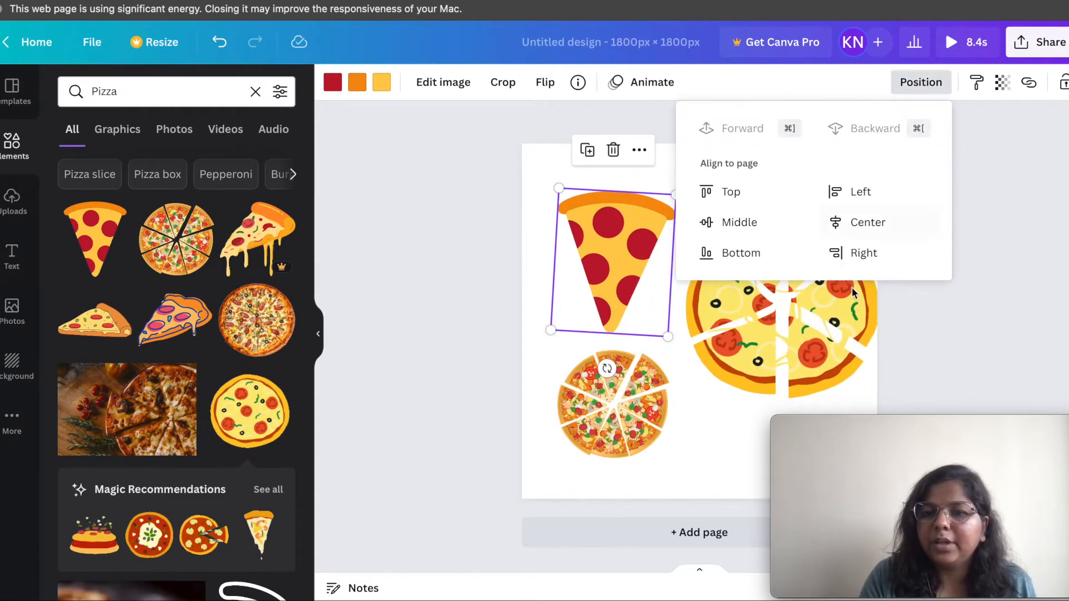
left_click(860, 194)
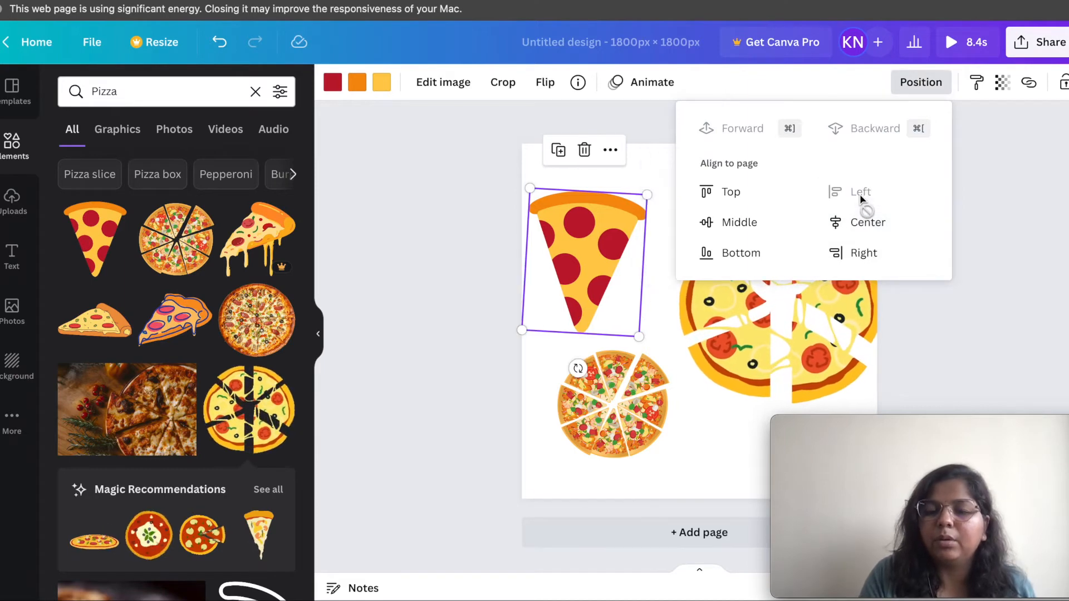
left_click(868, 224)
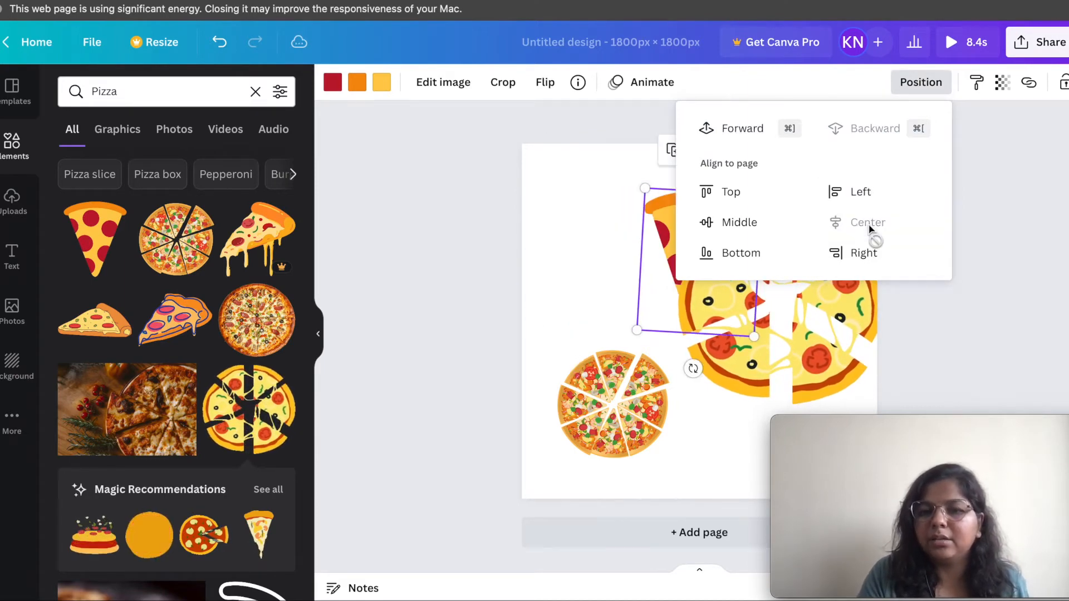
left_click(863, 254)
left_click(845, 196)
left_click_drag(630, 240, 652, 213)
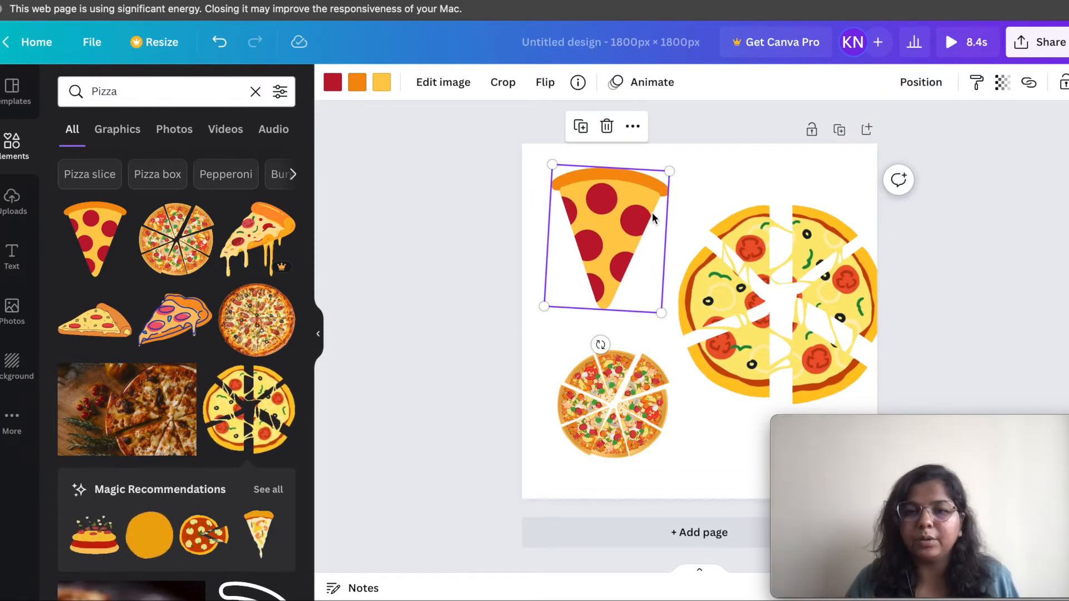
Align the pepperoni slice to both the vertical middle and the horizontal center of the page.
left_click(921, 84)
left_click(736, 225)
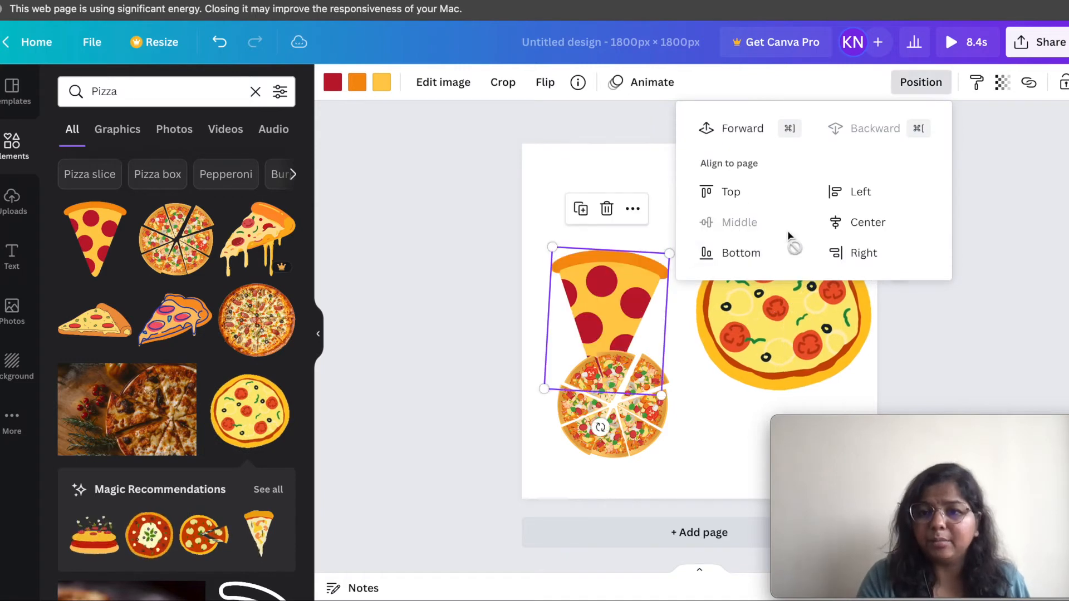
left_click(835, 231)
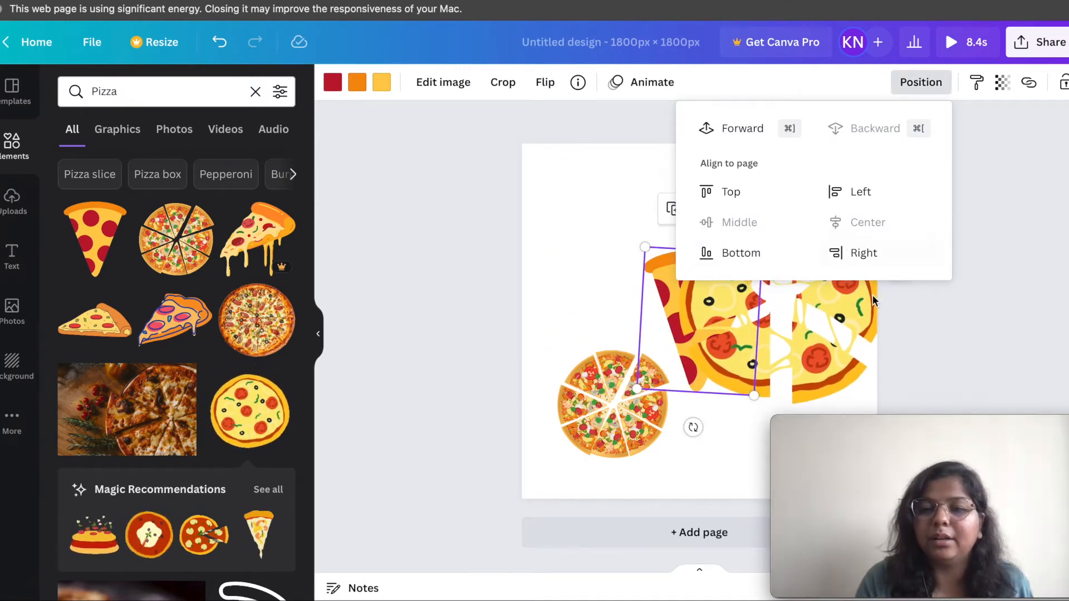
left_click(934, 316)
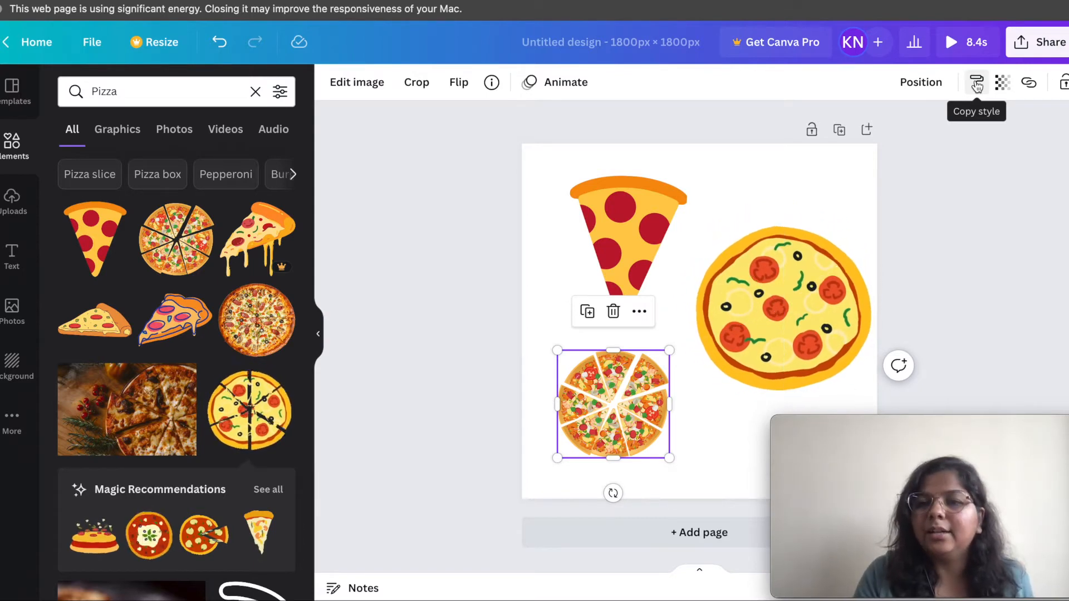
Lower the pepperoni slice's transparency value to 8 and restore it to 100.
left_click(1003, 95)
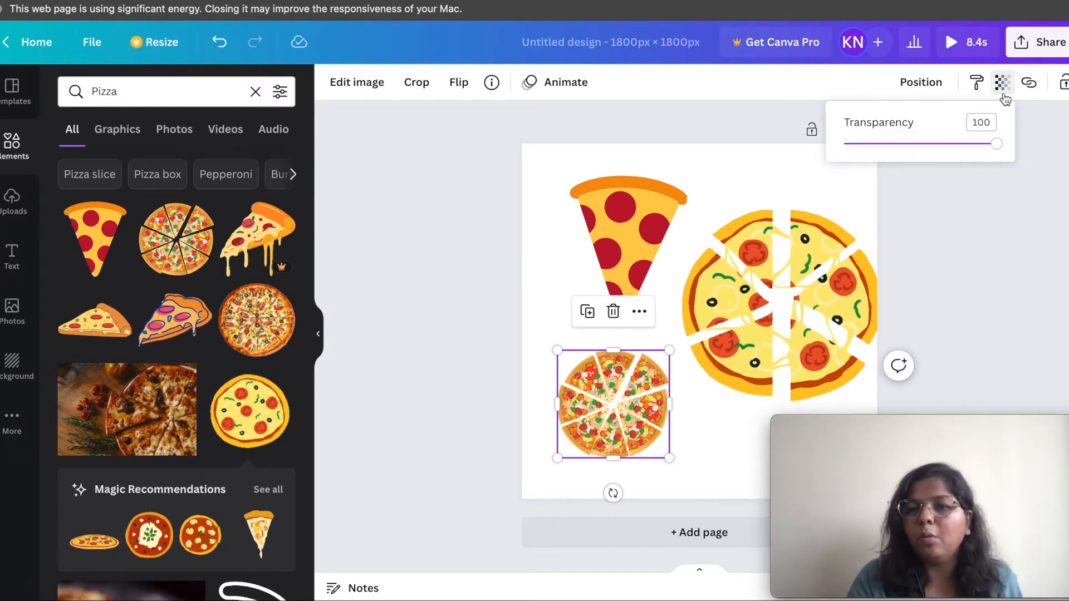
left_click_drag(997, 146, 854, 159)
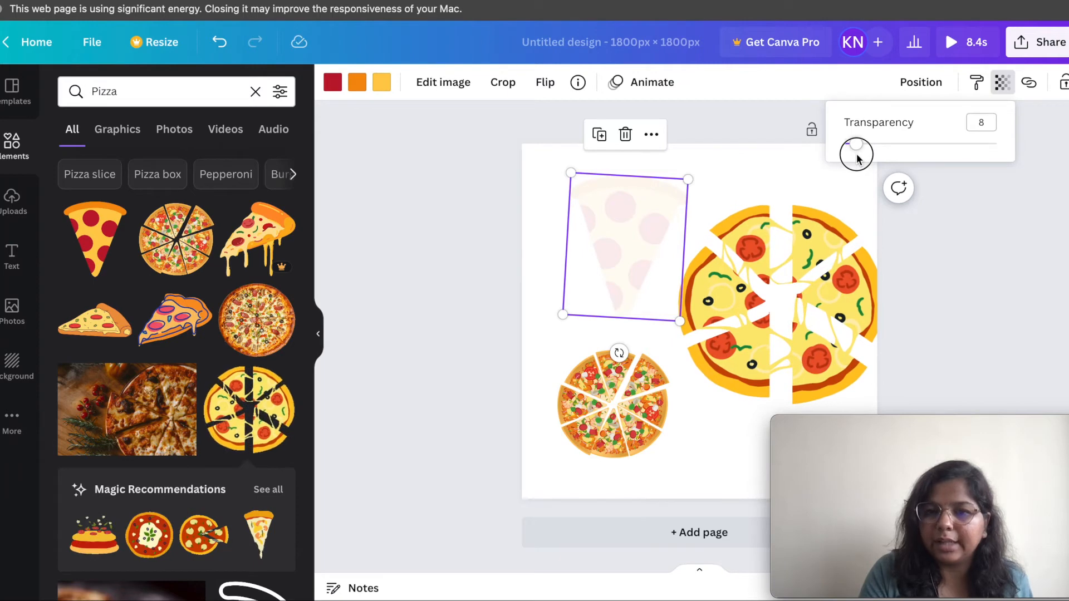
left_click_drag(866, 161, 1006, 171)
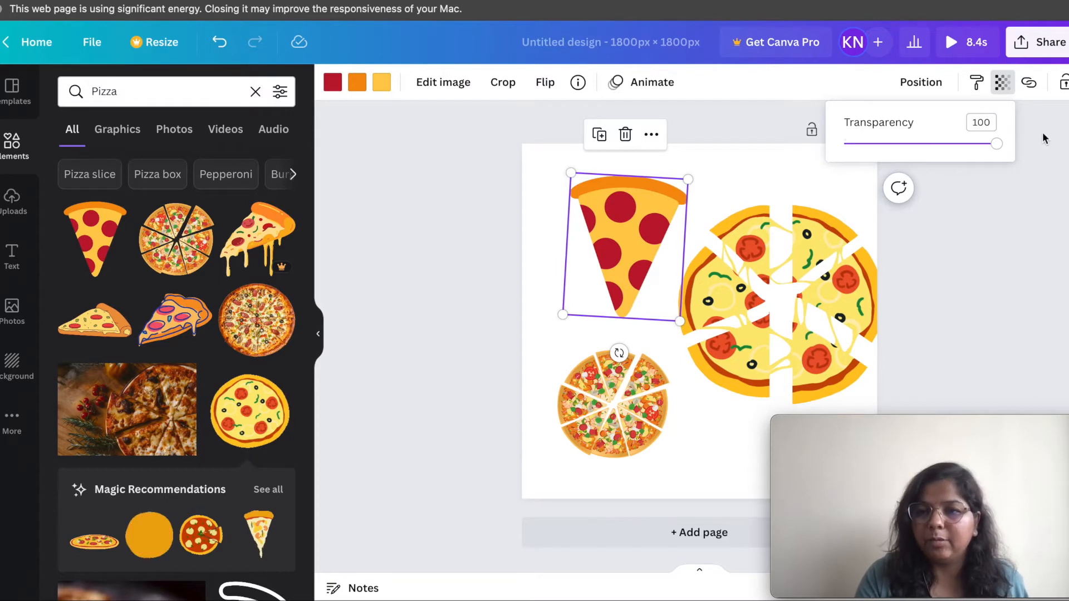
Review the link options for the pepperoni slice without adding a link.
left_click(1029, 83)
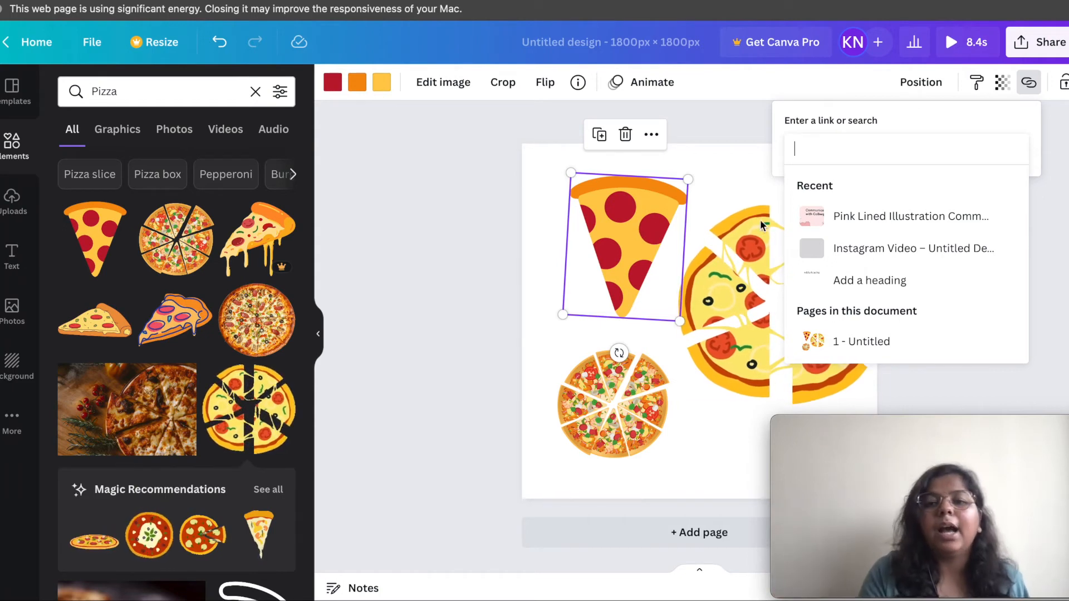
key("Escape")
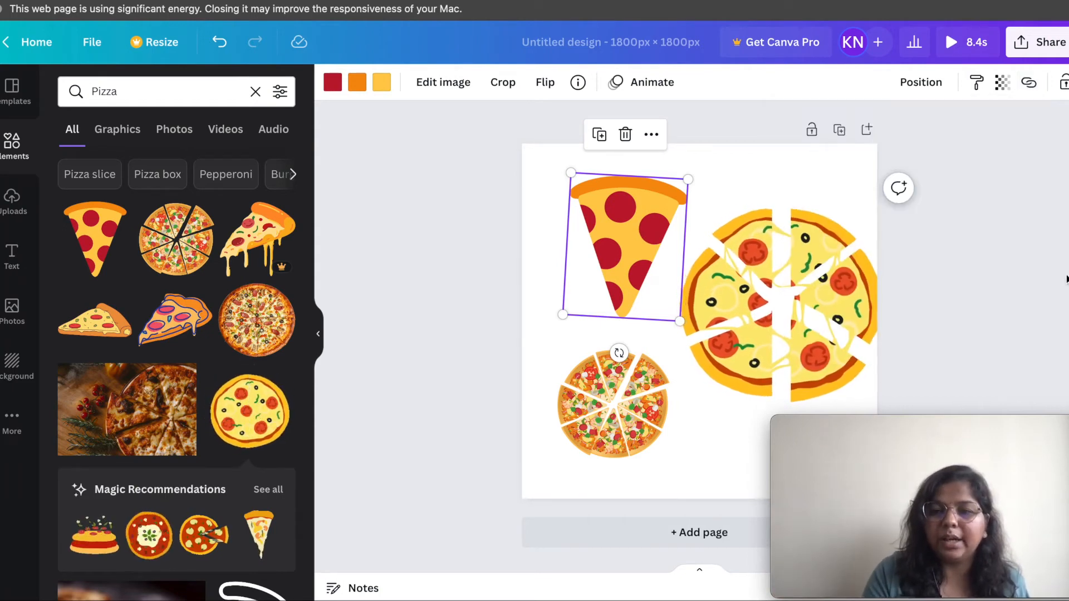
left_click(1034, 287)
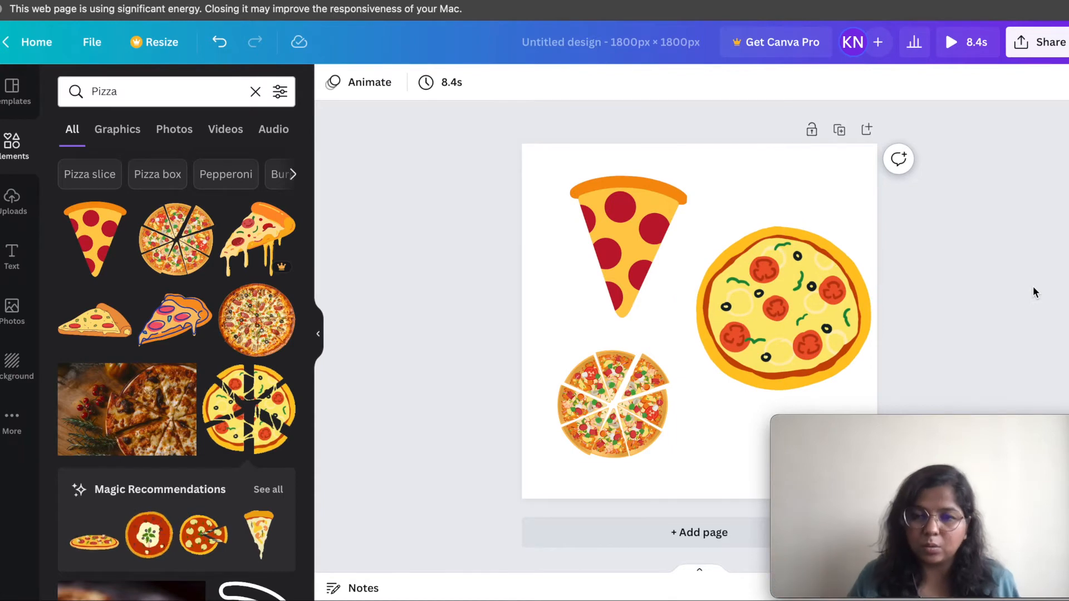
Lock the pepperoni slice and try to move it on the page.
left_click(627, 248)
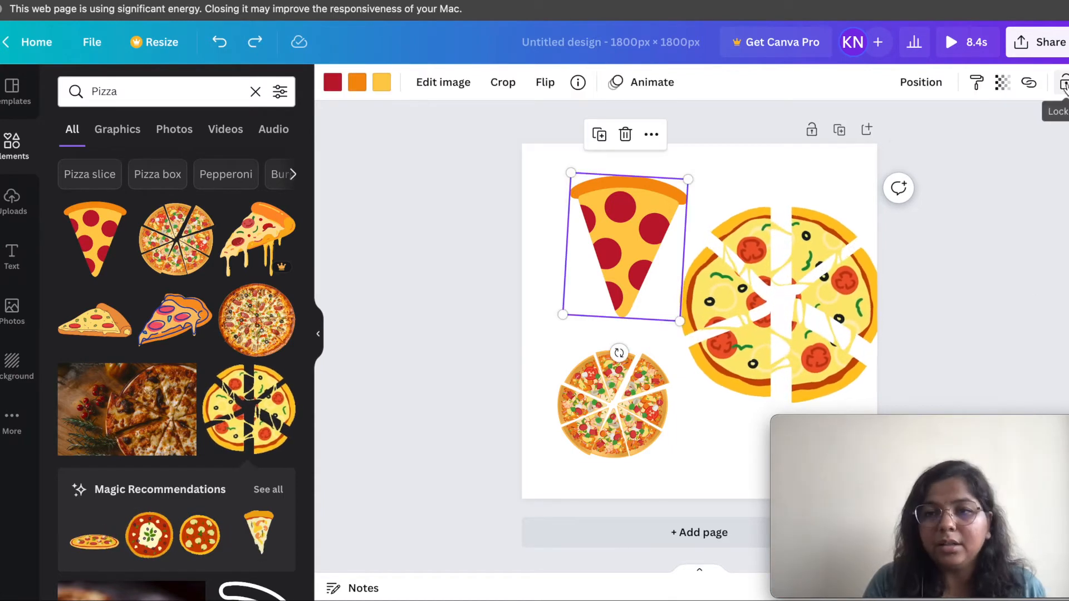
left_click(1065, 85)
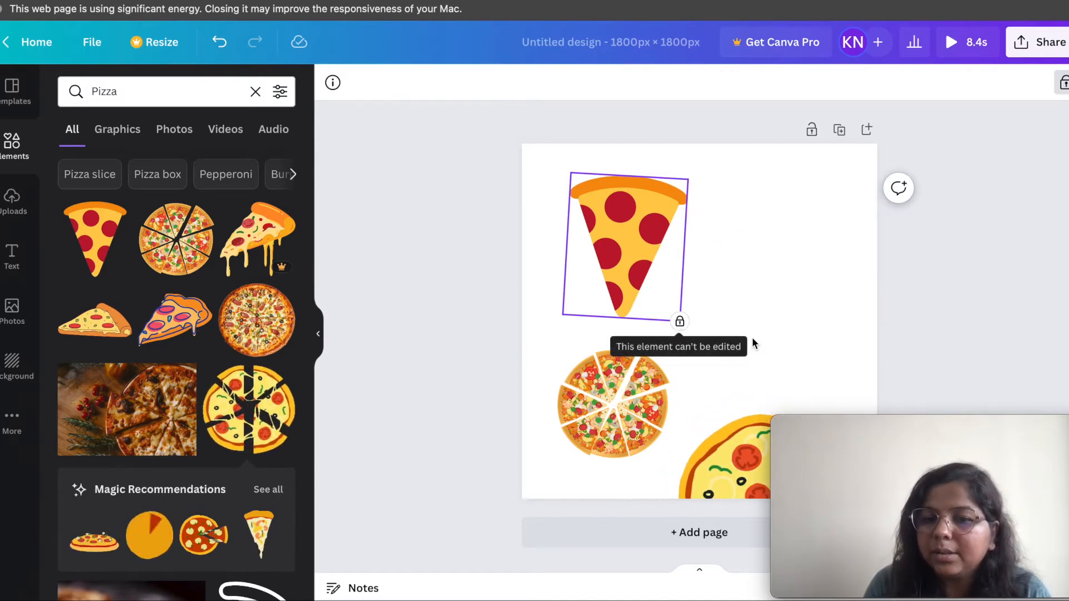
left_click_drag(607, 197, 366, 212)
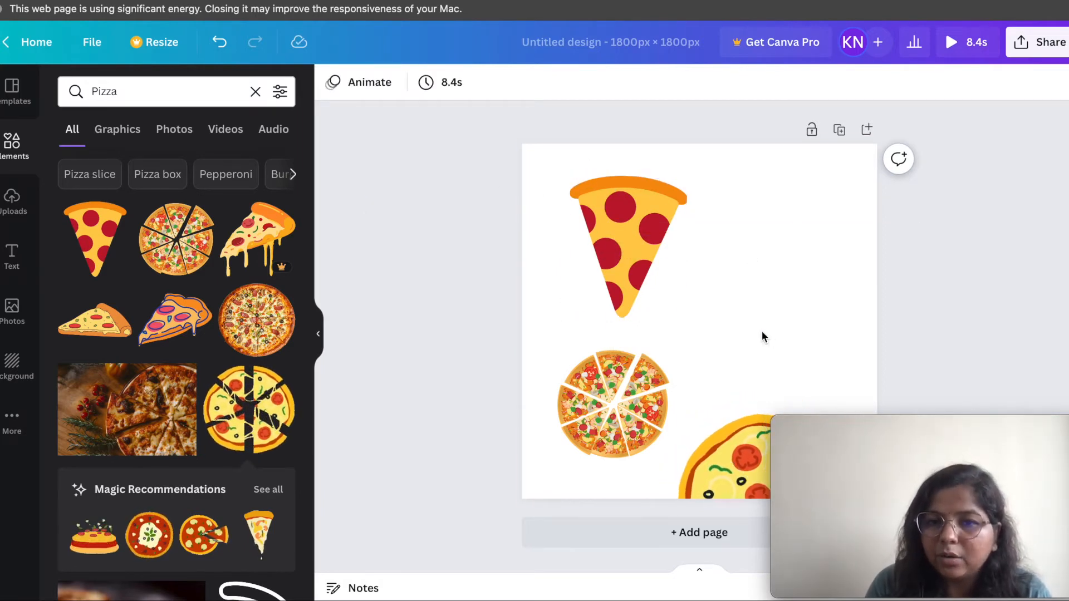
Reselect the locked pepperoni slice and unlock it.
left_click(616, 218)
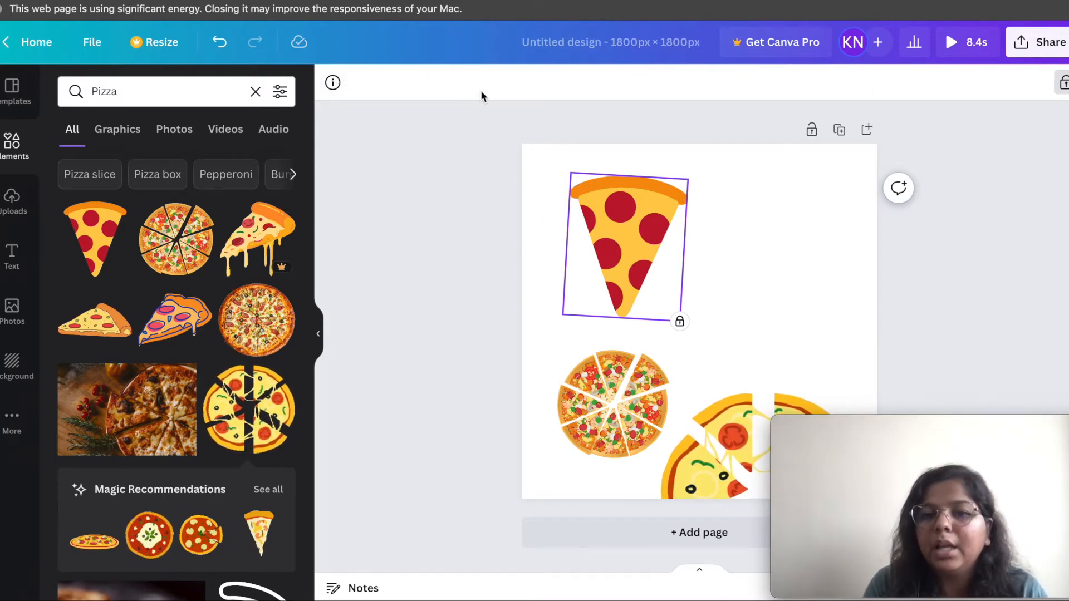
left_click(731, 283)
left_click(602, 243)
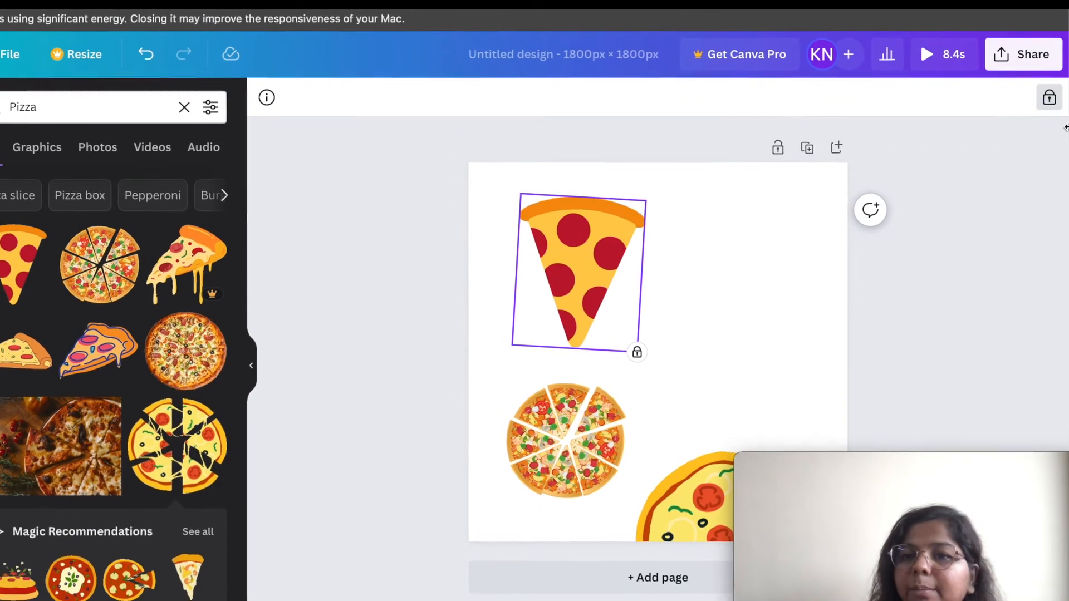
left_click(1052, 100)
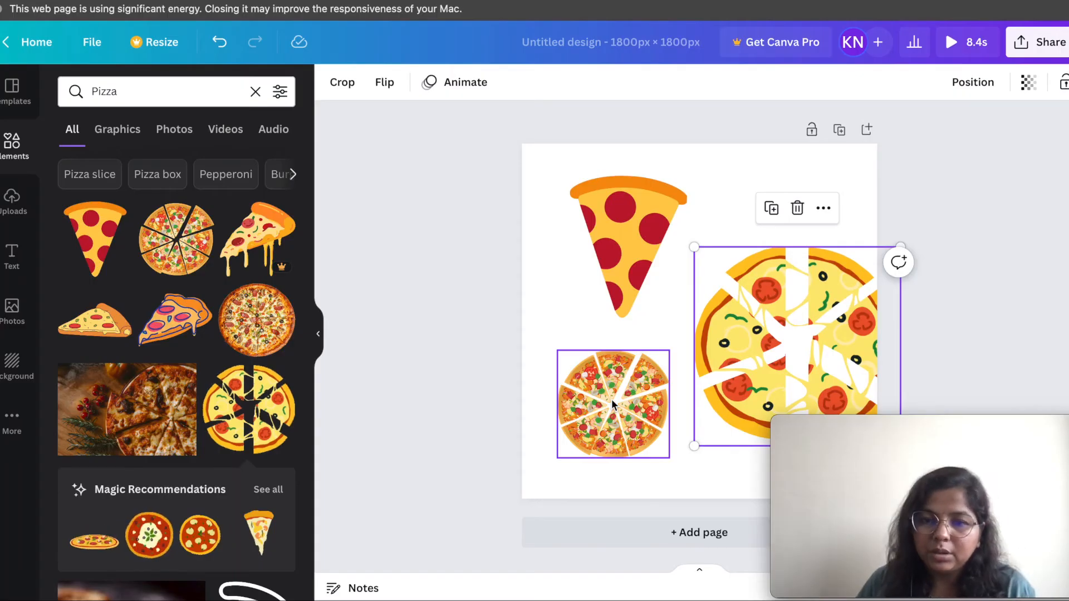
Compare the editing options offered for the small sliced pizza and the large animated pizza.
left_click(611, 399)
left_click(494, 340)
left_click(582, 399)
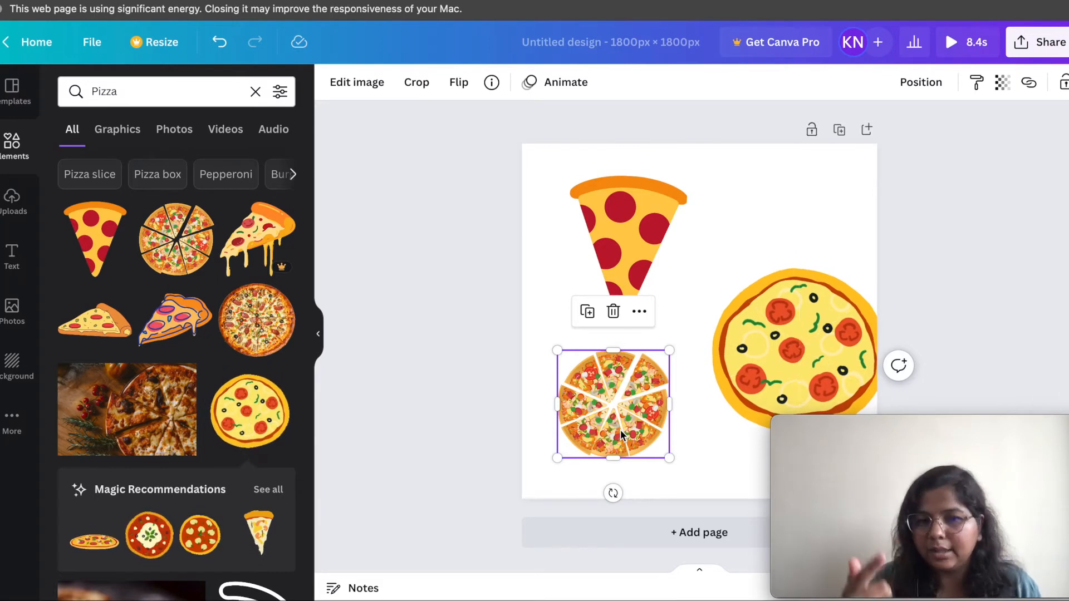
left_click(803, 374)
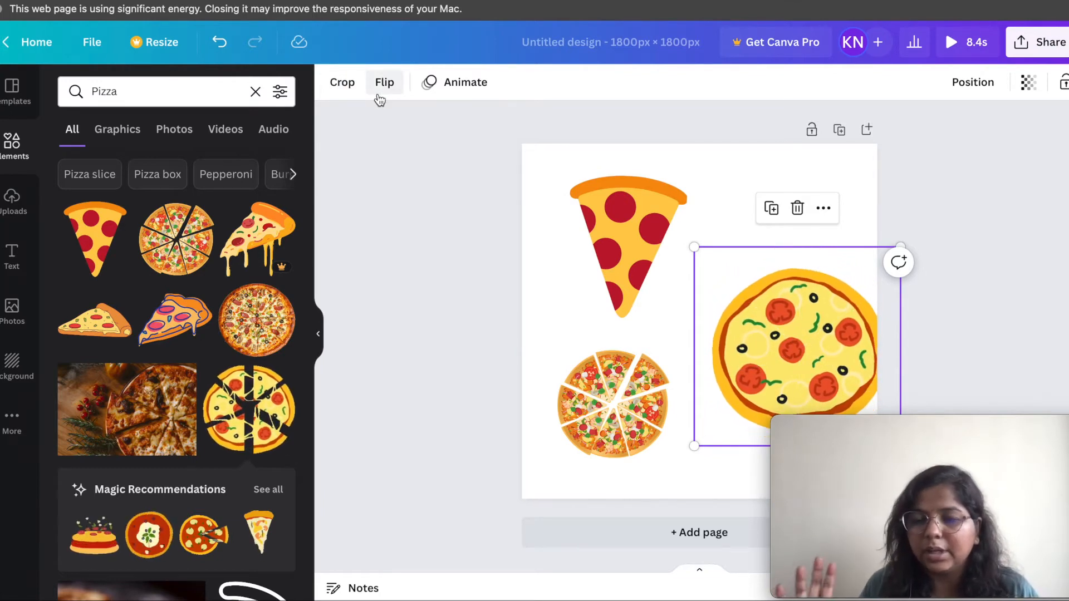
left_click(1005, 301)
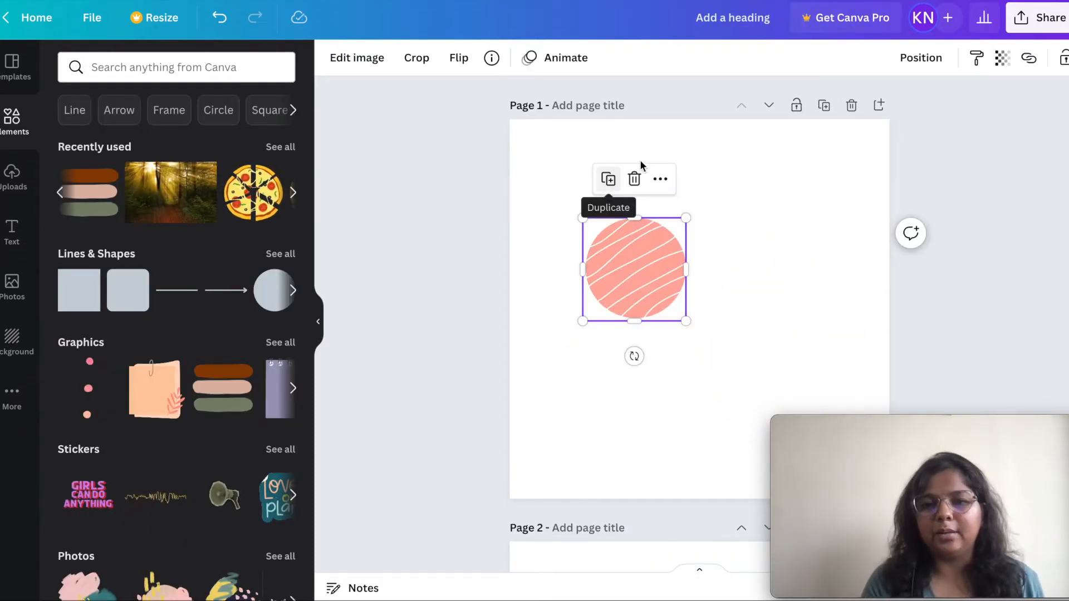
Duplicate the striped circle on page 1, place the copy directly below the original, and duplicate it again for a third circle in line.
left_click(746, 196)
left_click(626, 274)
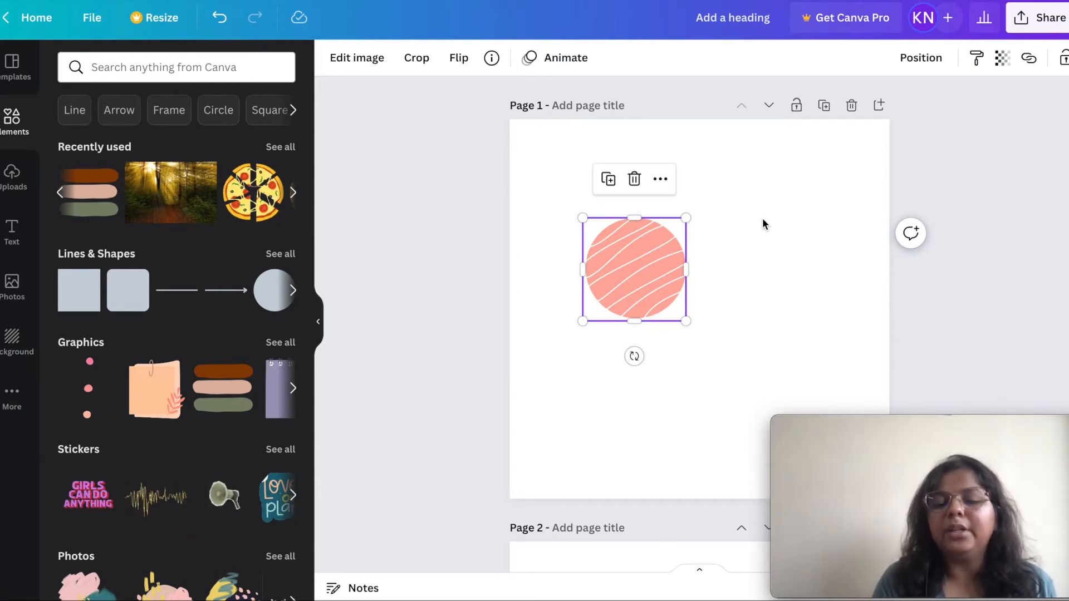
left_click(614, 186)
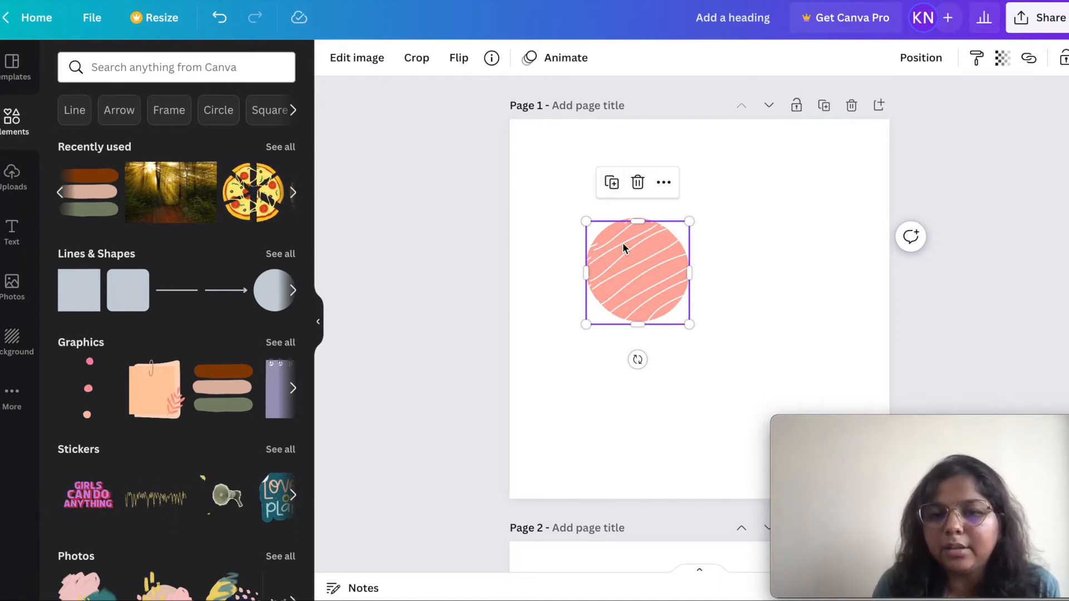
left_click_drag(623, 245, 619, 351)
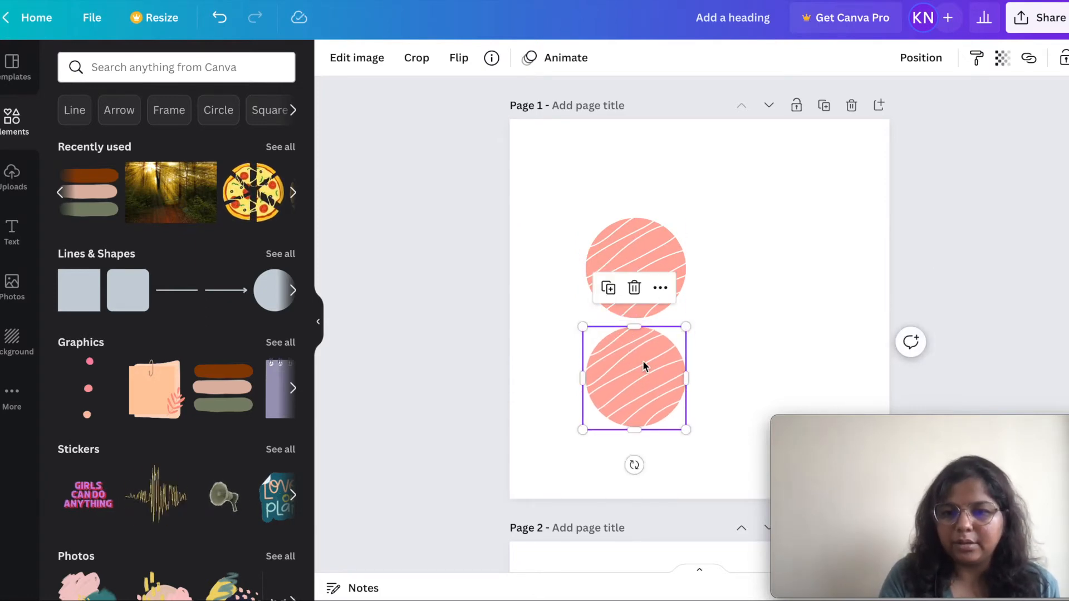
left_click(609, 288)
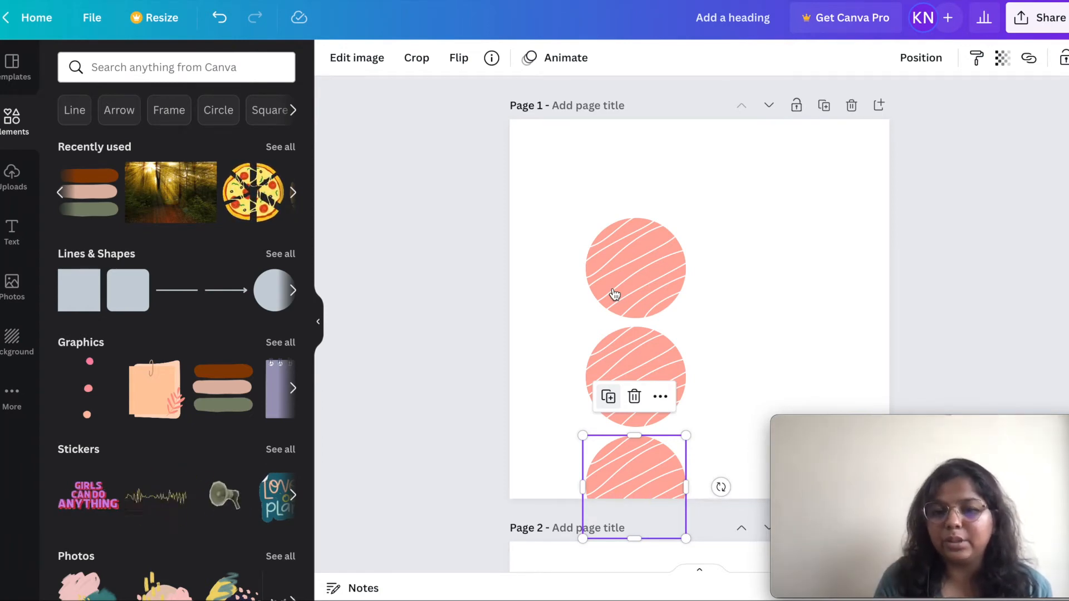
Remove the extra striped circles and enlarge the remaining one in the upper half of page 1.
left_click_drag(555, 220, 683, 498)
left_click_drag(686, 218, 563, 379)
left_click_drag(607, 443, 566, 334)
left_click(640, 357)
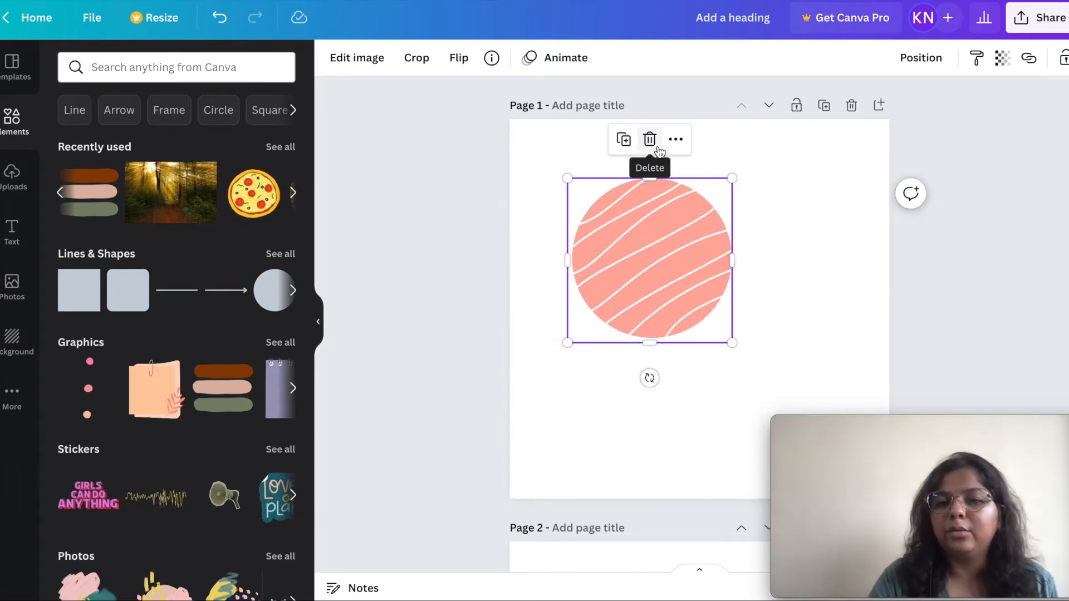
Duplicate the enlarged striped circle beside the original and delete the copy.
left_click(624, 139)
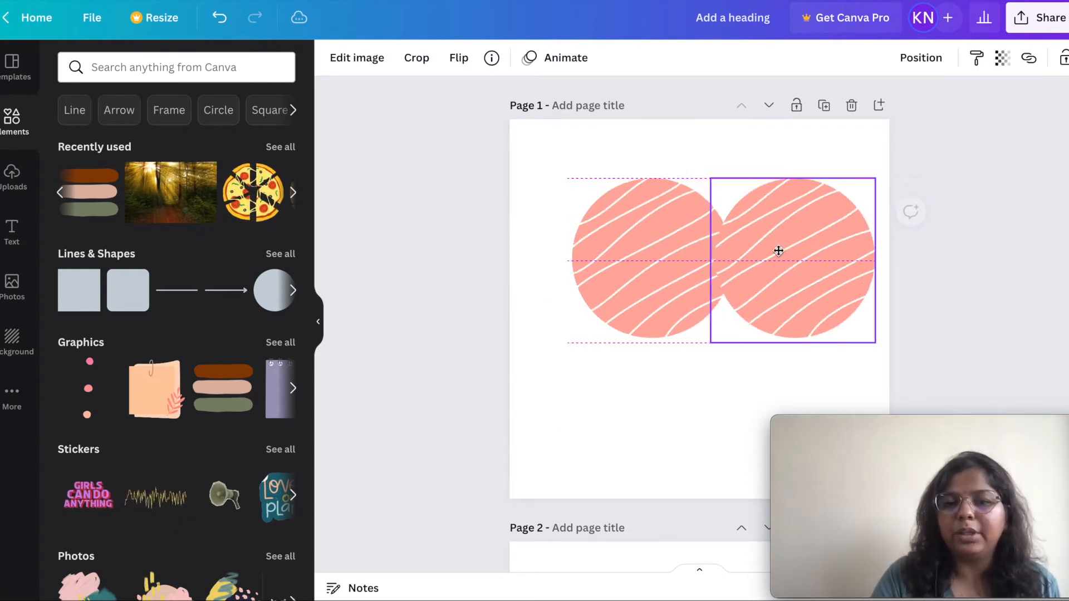
left_click(791, 139)
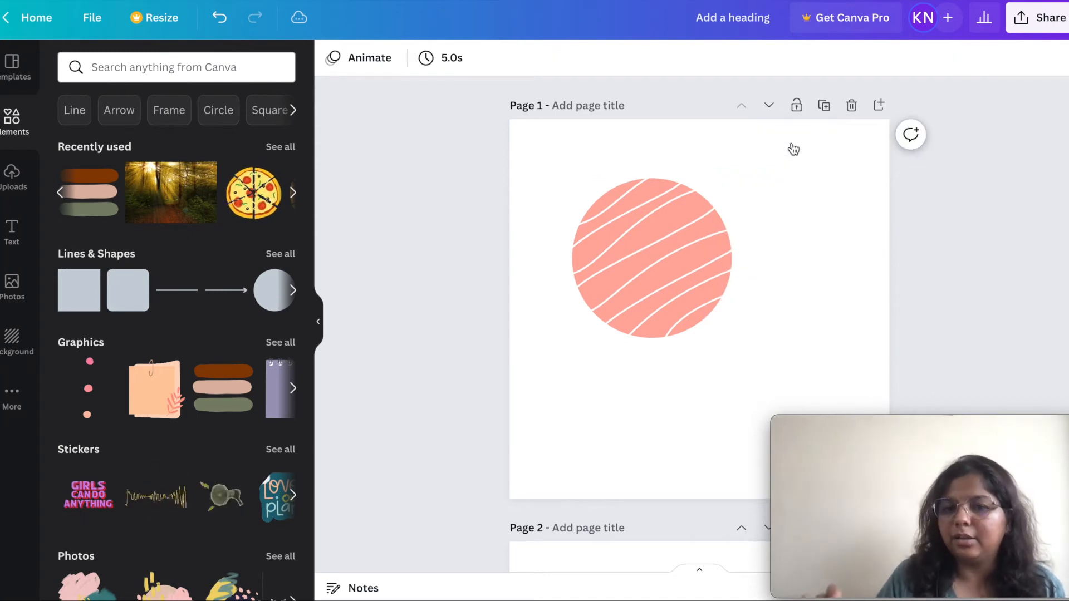
Review the striped circle's additional options and its comment entry without adding a comment.
left_click(582, 288)
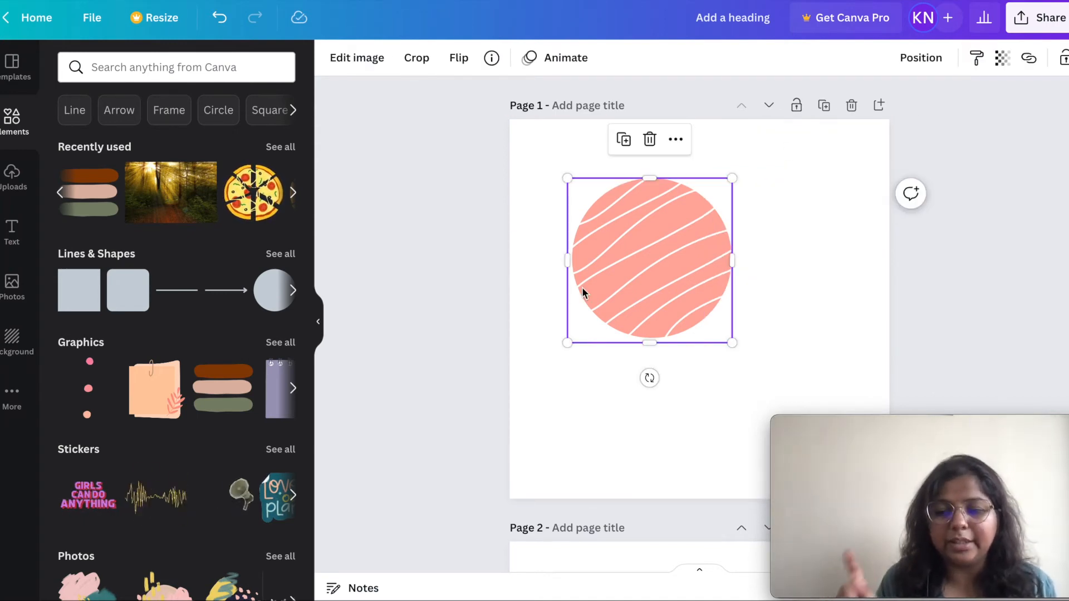
left_click(676, 140)
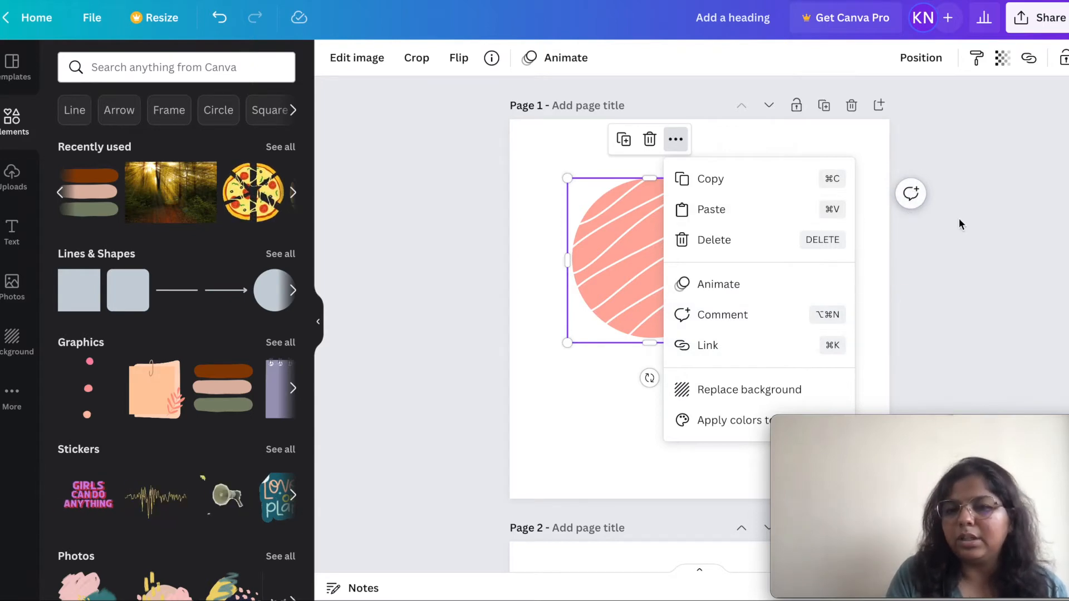
left_click(912, 195)
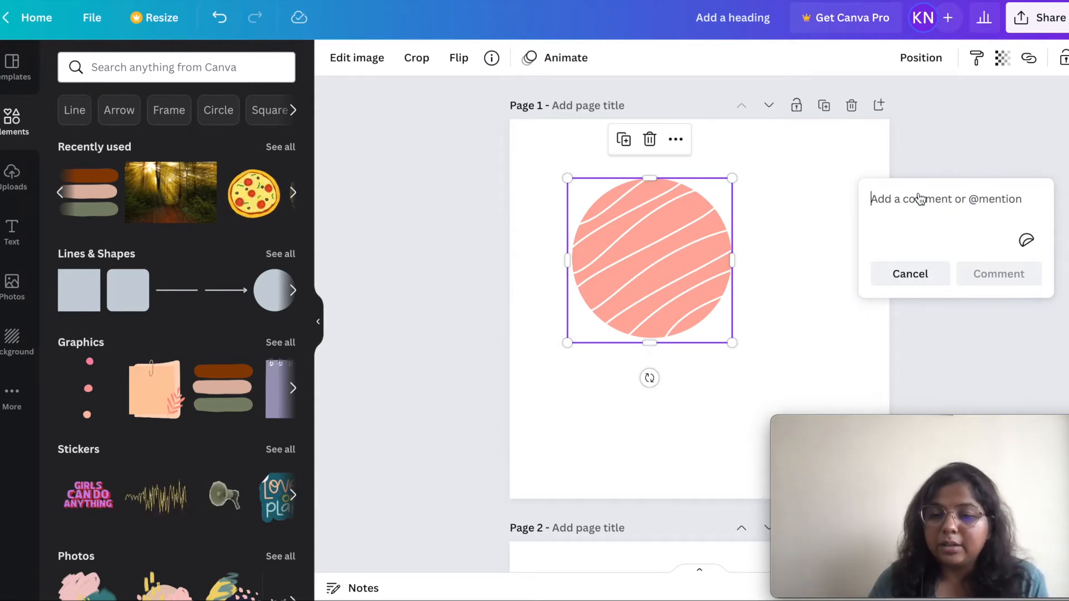
left_click(672, 228)
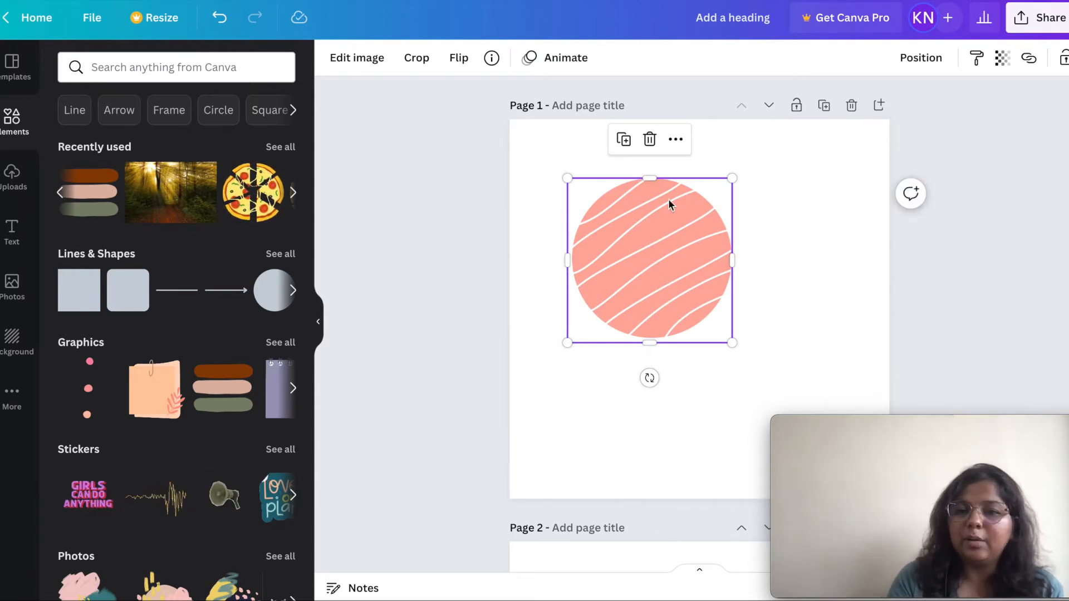
Rotate the striped circle on page 1 counterclockwise.
left_click(681, 151)
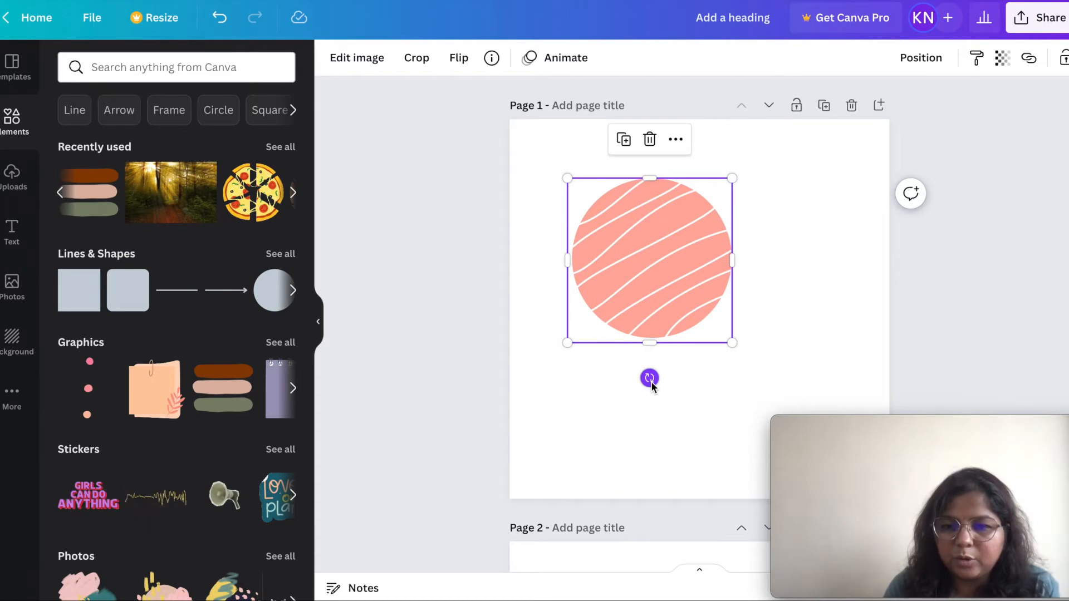
left_click_drag(651, 380, 718, 413)
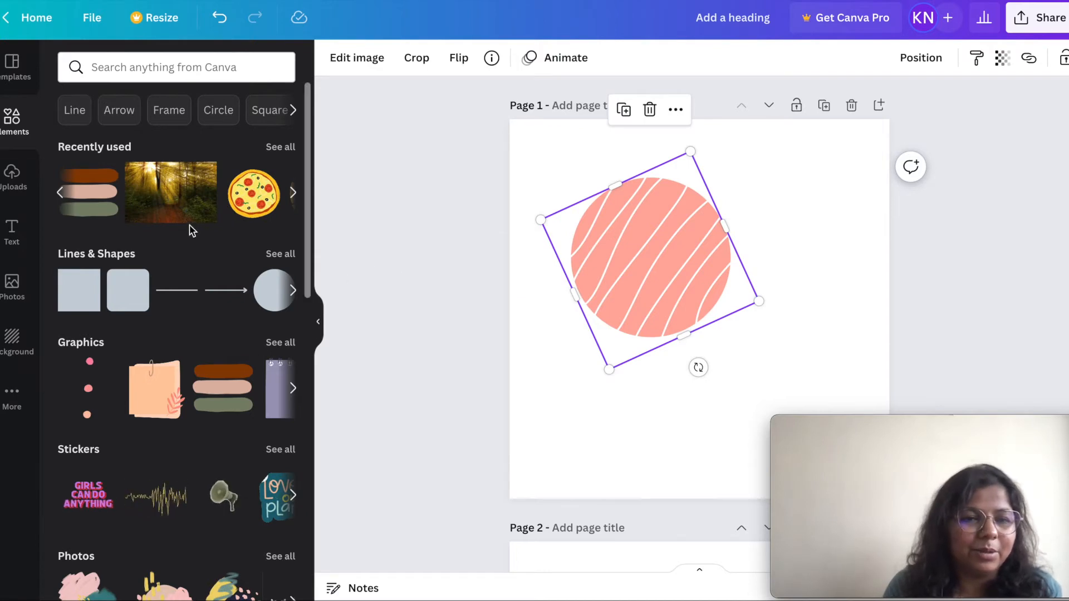
Add the pizza slice graphic from the recently used elements to page 1 and delete the striped circle.
left_click(280, 147)
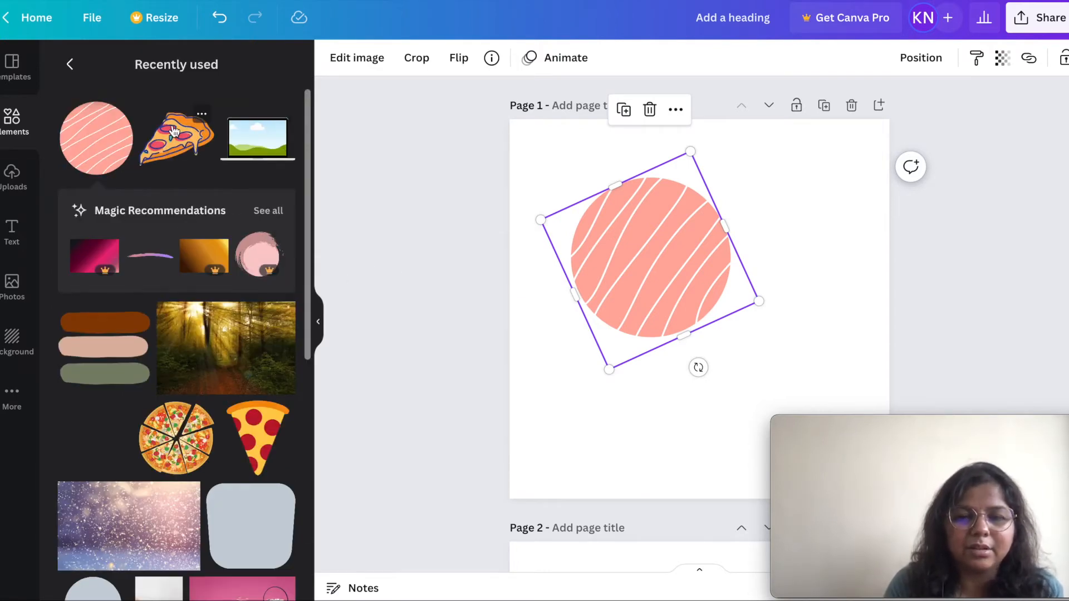
left_click(215, 163)
left_click(626, 226)
key("Delete")
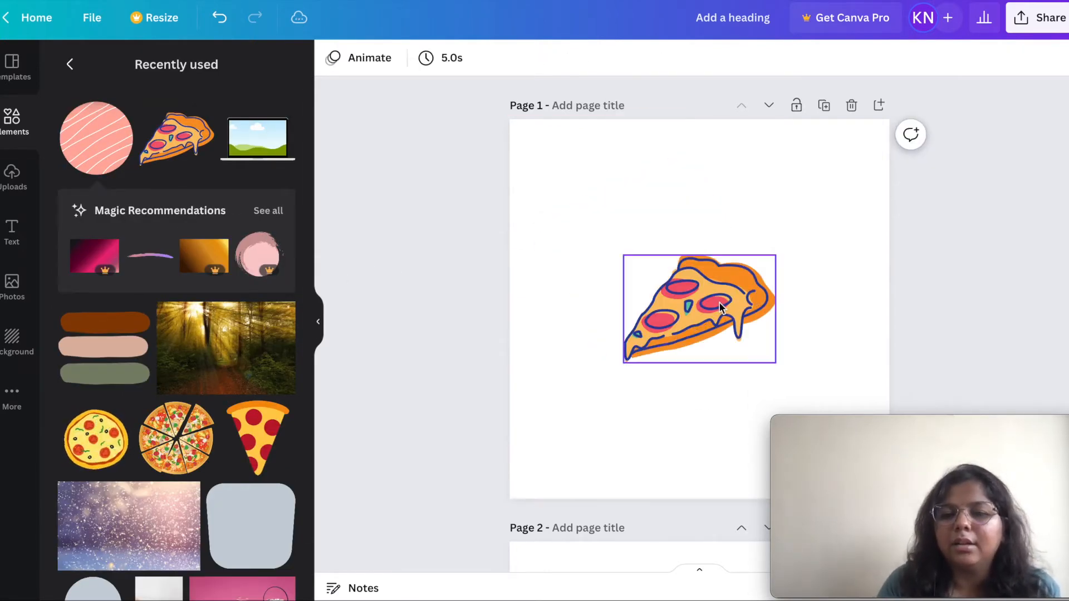
Move the pizza slice up and left of the page centre and shrink it to less than half its size.
left_click_drag(719, 302, 690, 280)
left_click_drag(670, 376, 578, 301)
left_click_drag(969, 400, 673, 399)
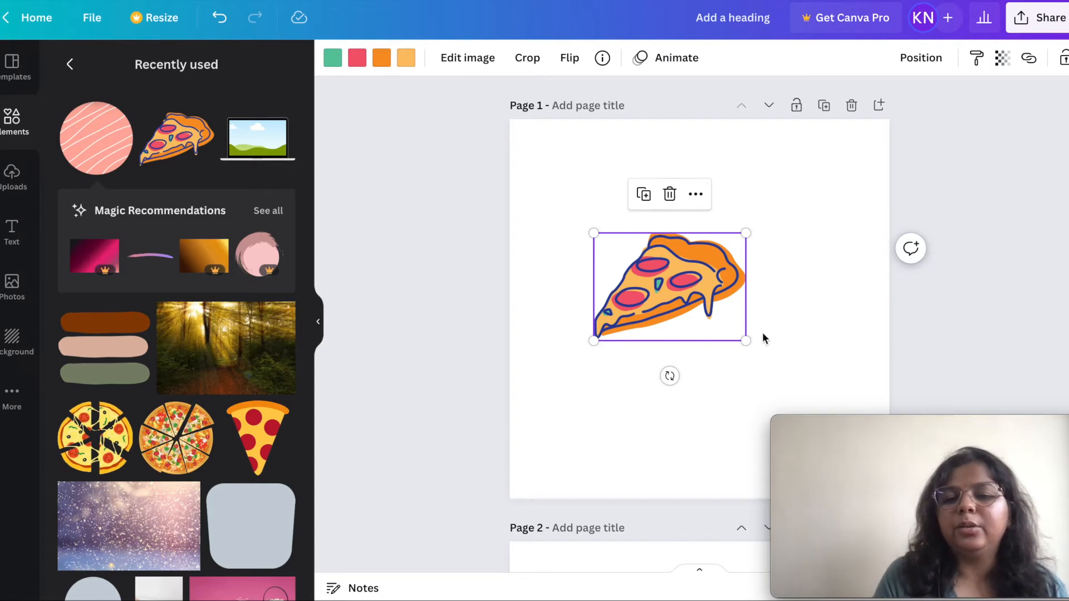
left_click_drag(747, 342, 685, 292)
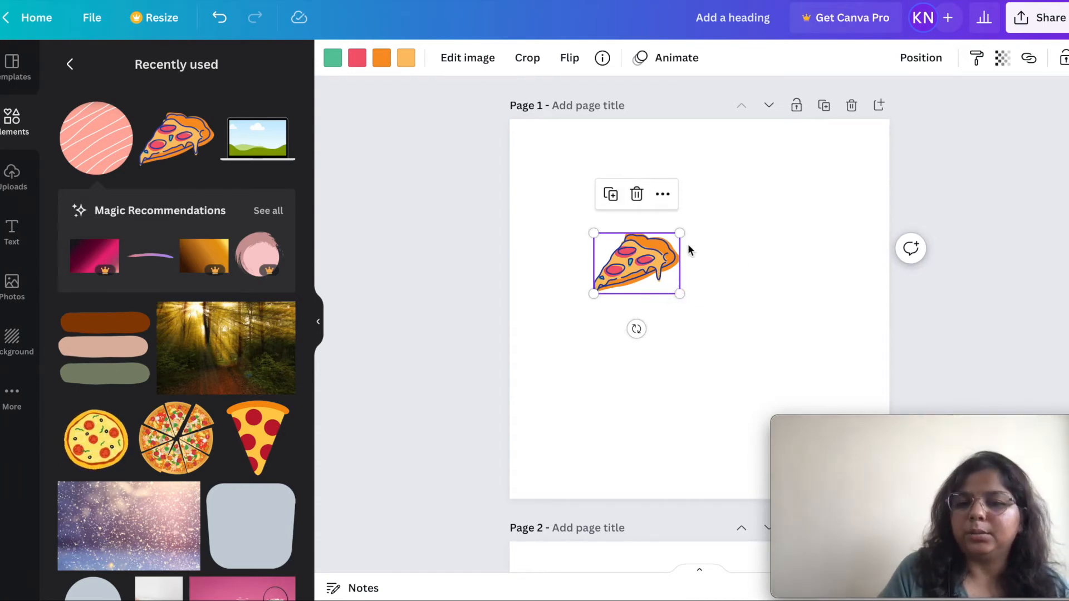
left_click_drag(680, 295, 663, 282)
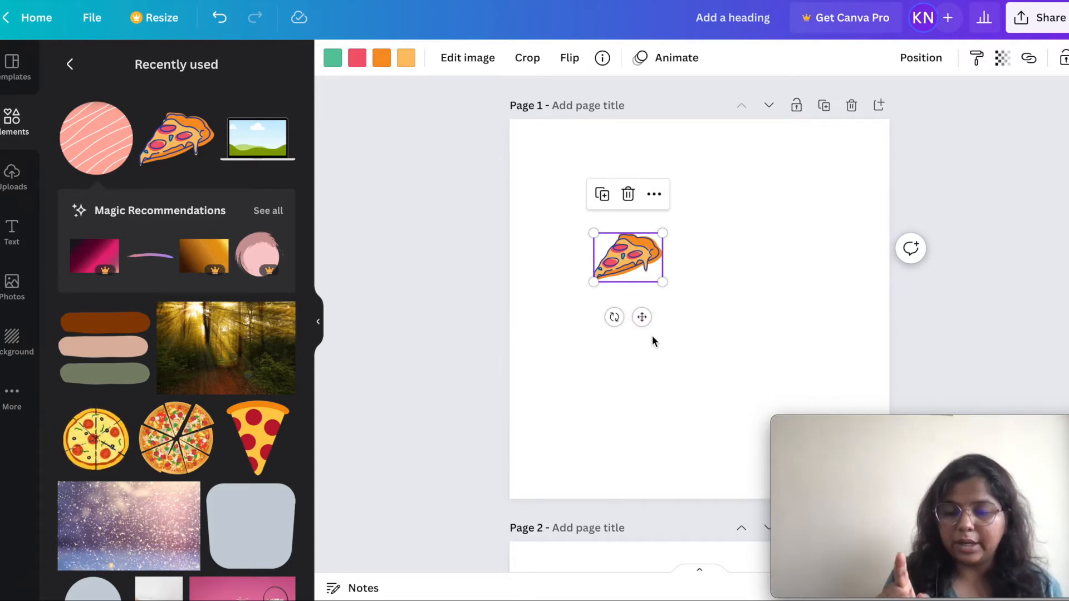
mouse_move(642, 317)
left_mouse_down()
mouse_move(759, 293)
mouse_move(588, 350)
mouse_move(636, 335)
left_mouse_up()
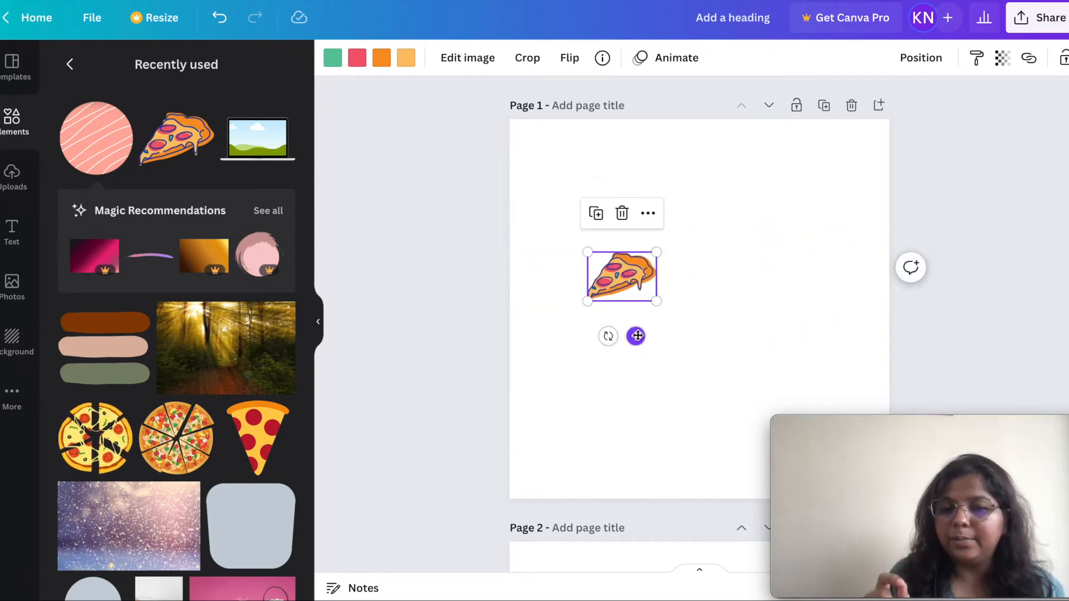
Duplicate the small pizza slice and place the copies so that they overlap the original.
left_click(670, 302)
left_click(629, 266)
left_click(596, 214)
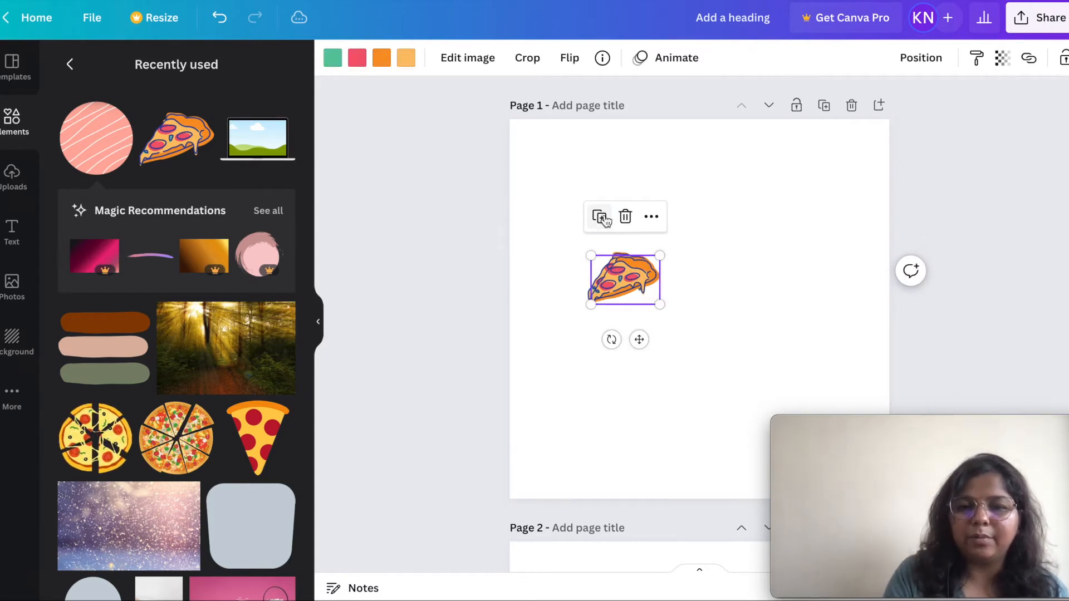
left_click(601, 218)
left_click_drag(622, 284, 599, 313)
left_click(600, 313)
key("ctrl+z")
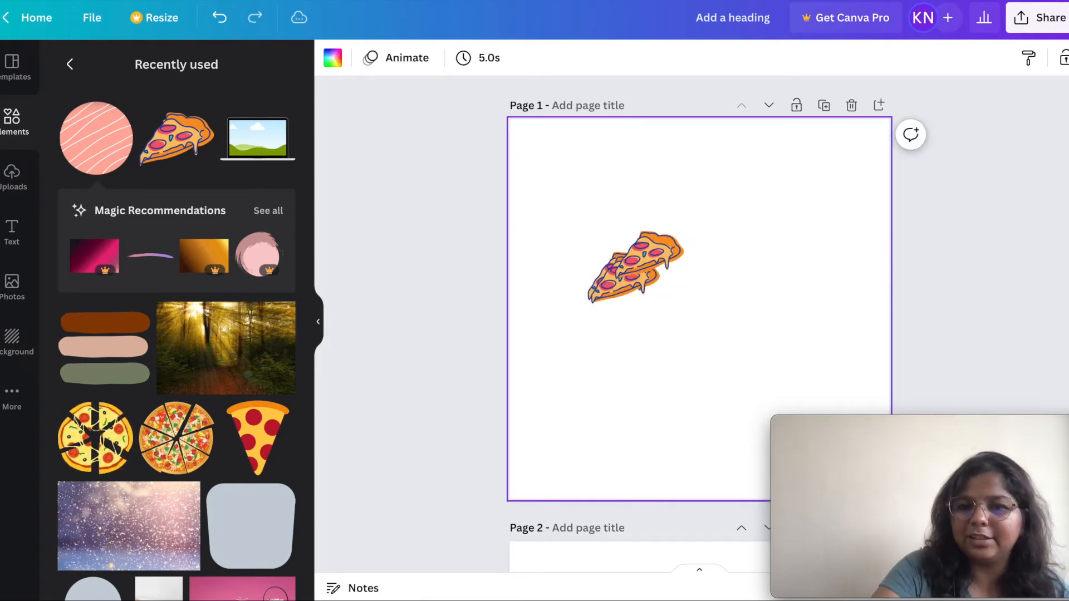
Reposition the overlapping pizza slices on page 1 and try enlarging the uppermost one.
left_click_drag(593, 268, 593, 292)
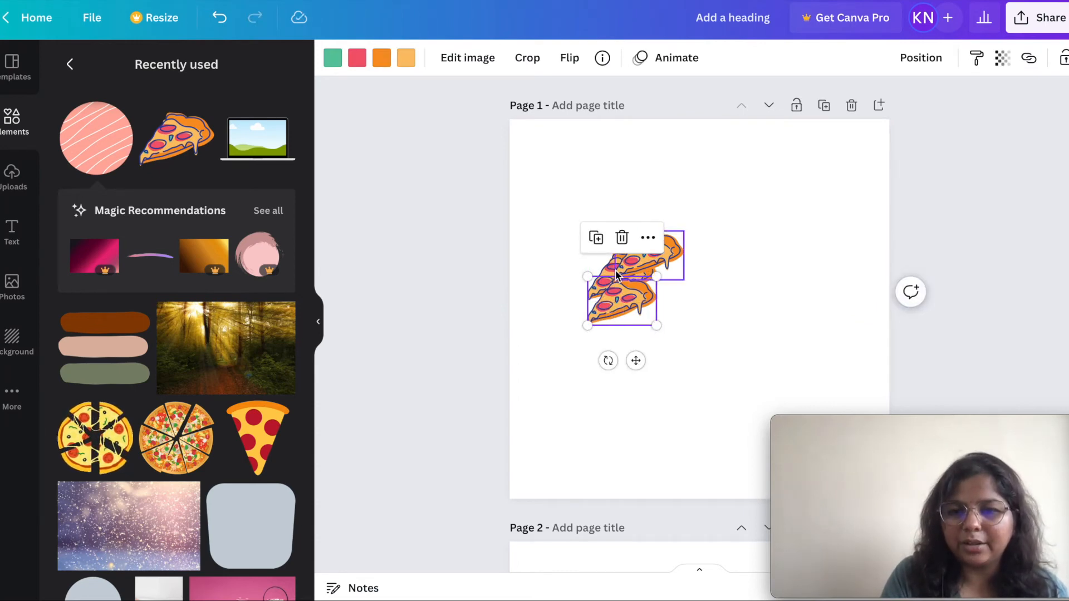
mouse_move(615, 272)
left_mouse_down()
mouse_move(591, 293)
mouse_move(641, 251)
mouse_move(608, 290)
left_mouse_up()
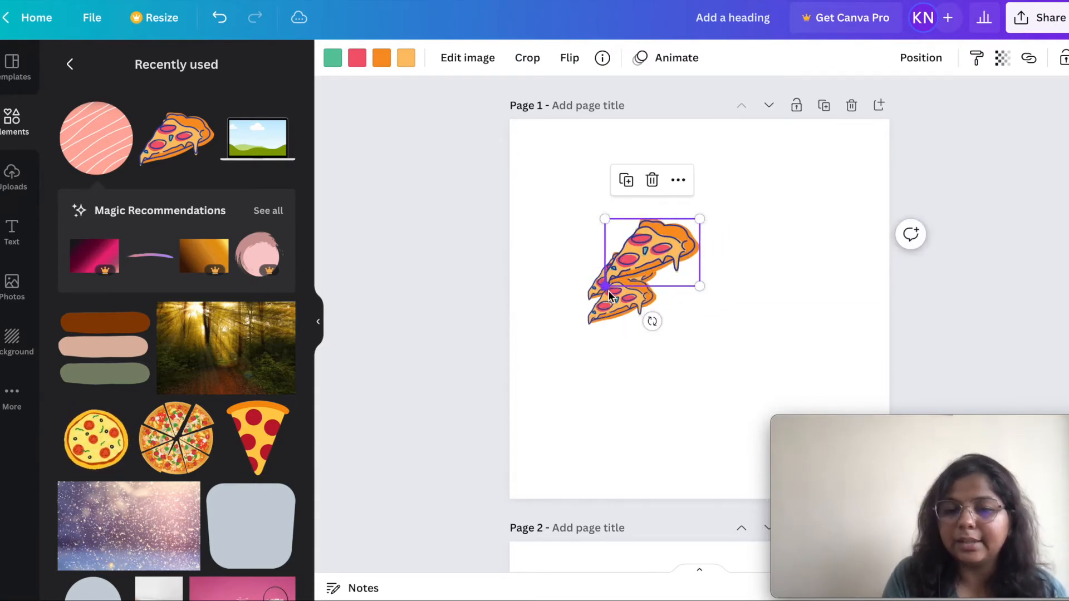
left_click(796, 242)
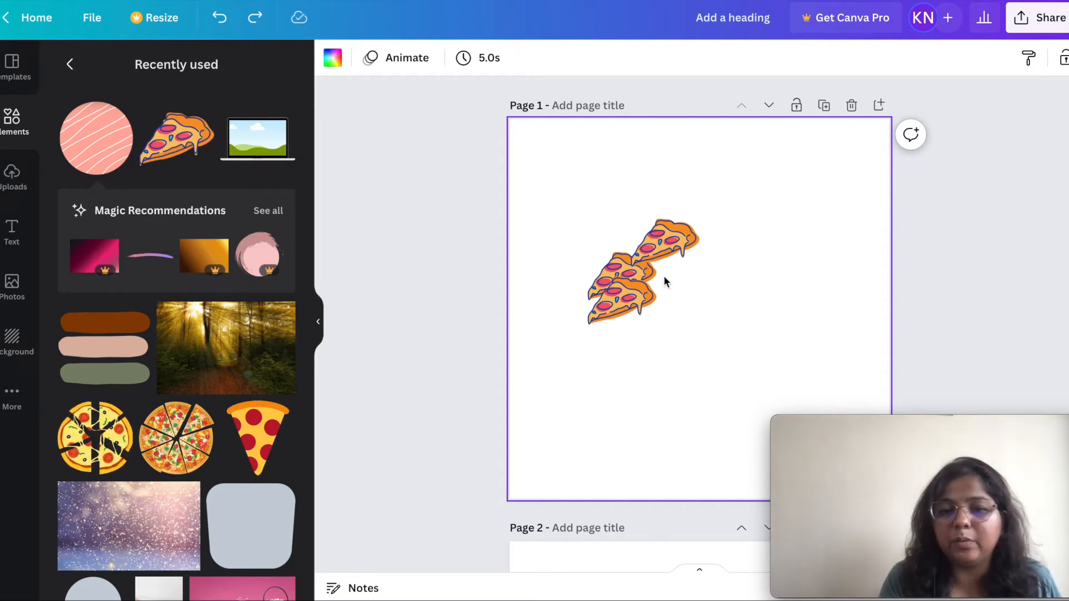
left_click(616, 270)
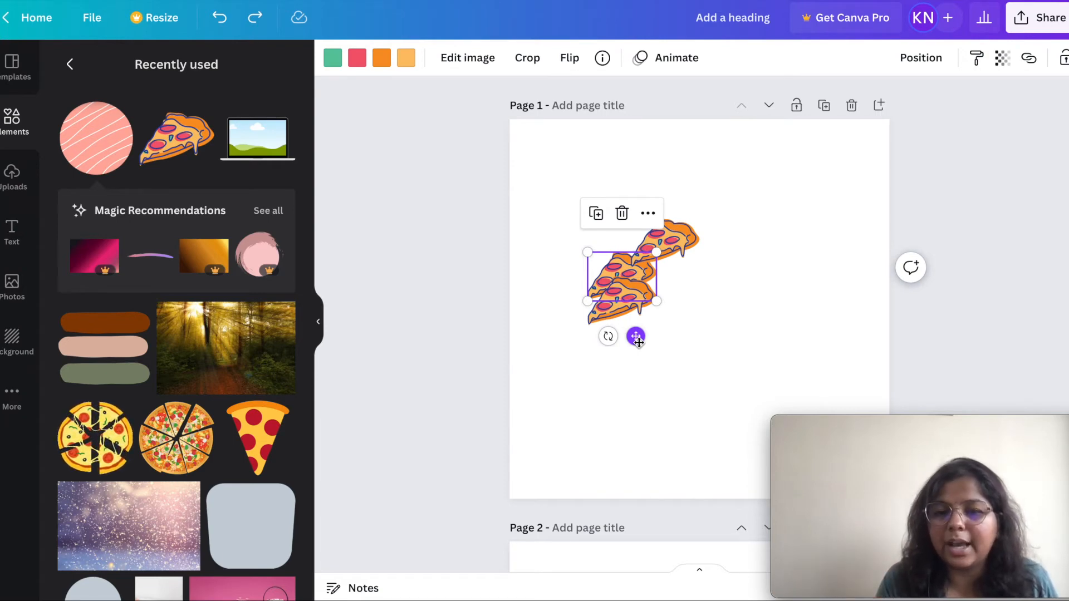
left_click_drag(636, 338, 622, 315)
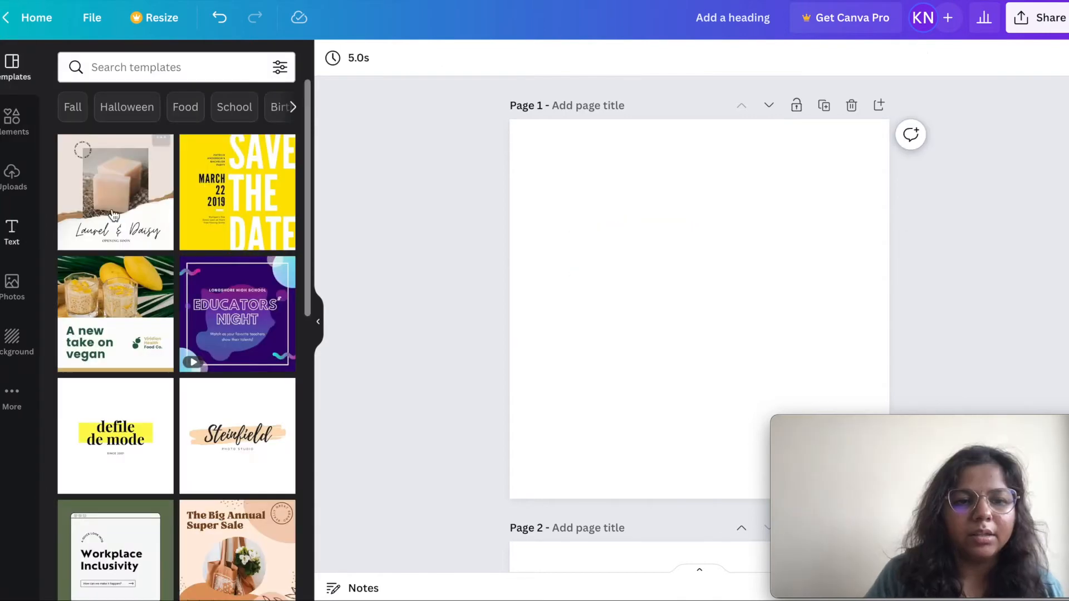
Add a heading, a subheading and a line of body text to the empty page 1.
left_click(14, 229)
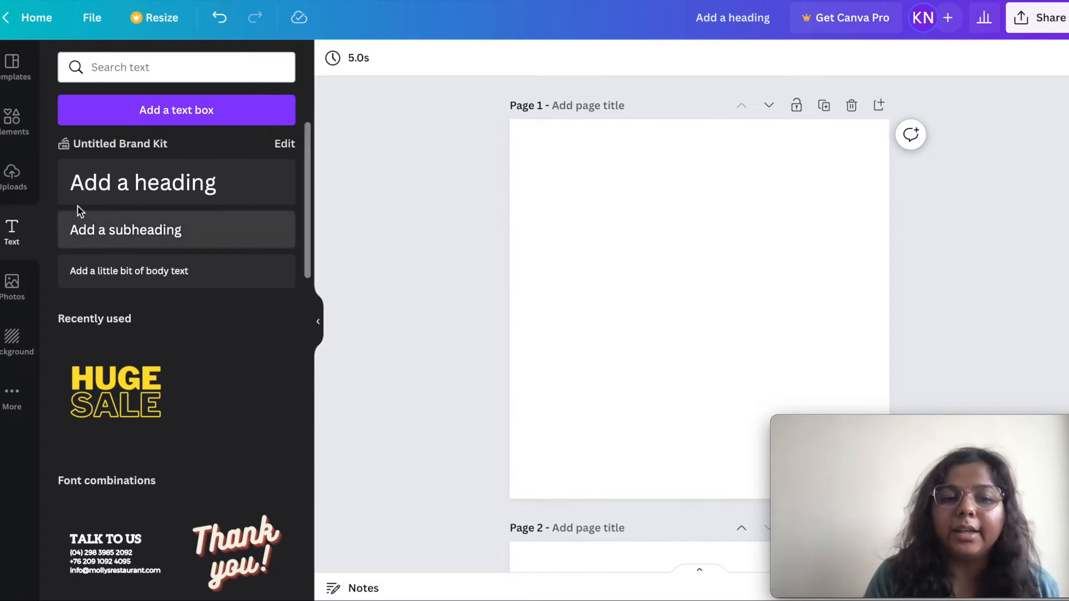
left_click(135, 186)
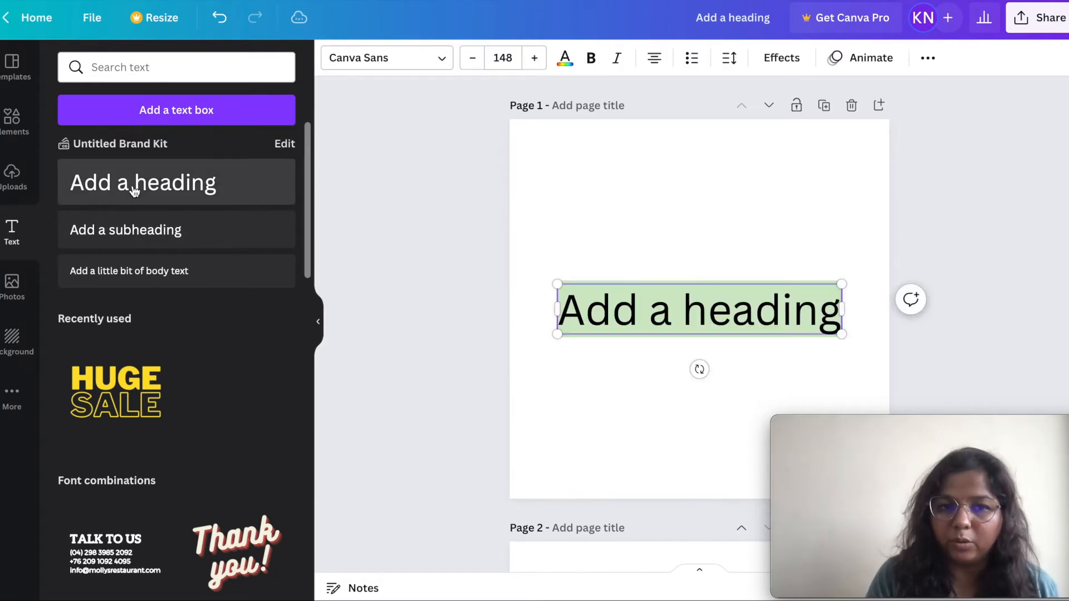
left_click(138, 230)
left_click(152, 272)
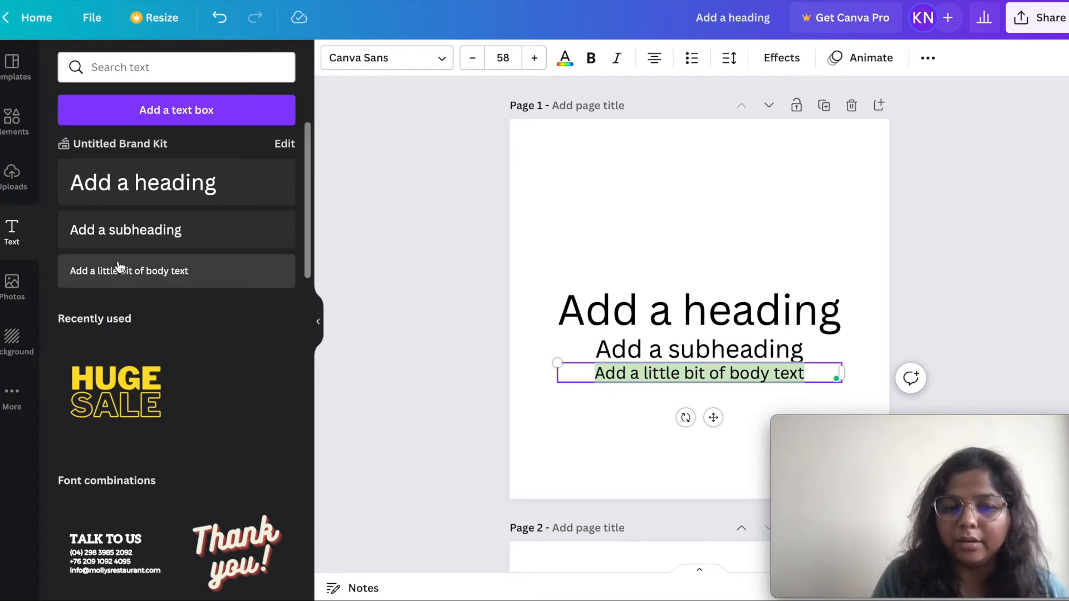
Browse the font combinations and try the "Wishing you a Prosperous Diwali" one on page 1.
scroll(134, 384, "down", 10)
scroll(135, 385, "down", 3)
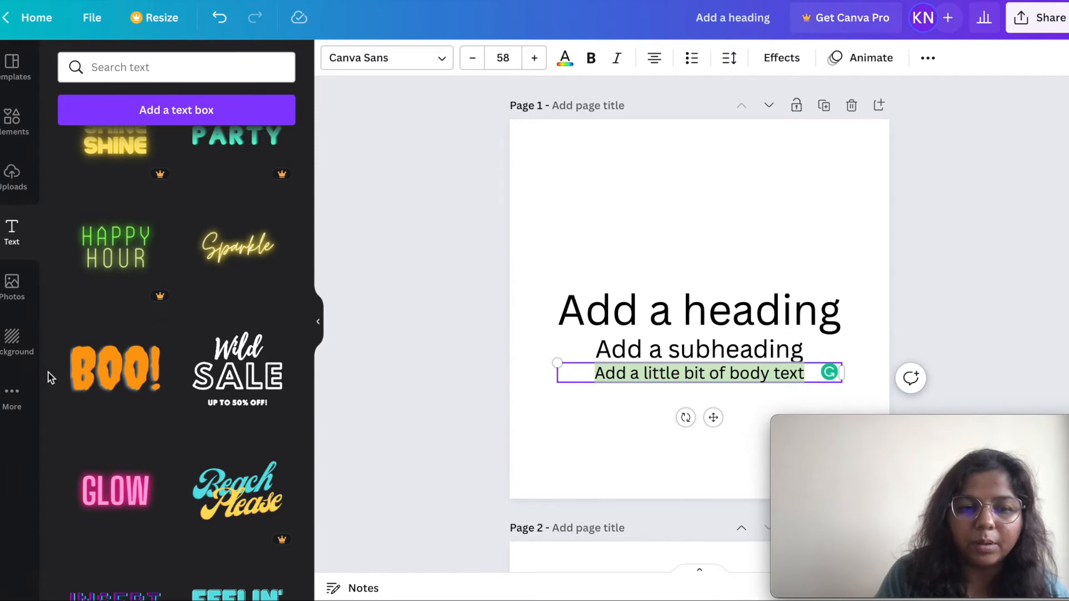
scroll(134, 385, "down", 10)
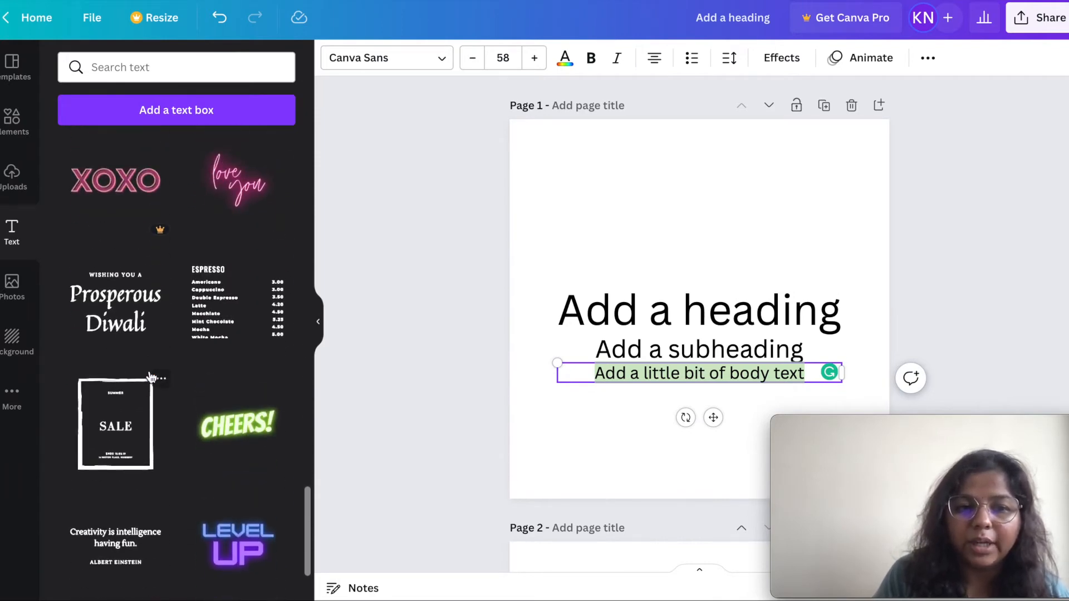
left_click(118, 330)
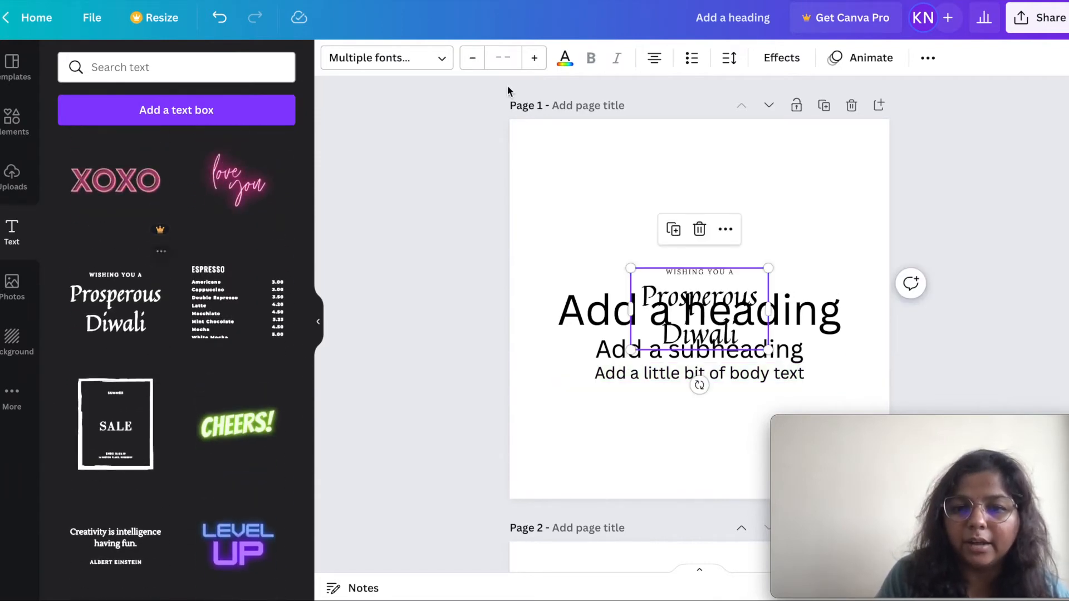
left_click(690, 191)
Place the heading in the upper part of page 1 as "Canva Basics" and set its font to Allura.
left_click_drag(668, 284, 657, 195)
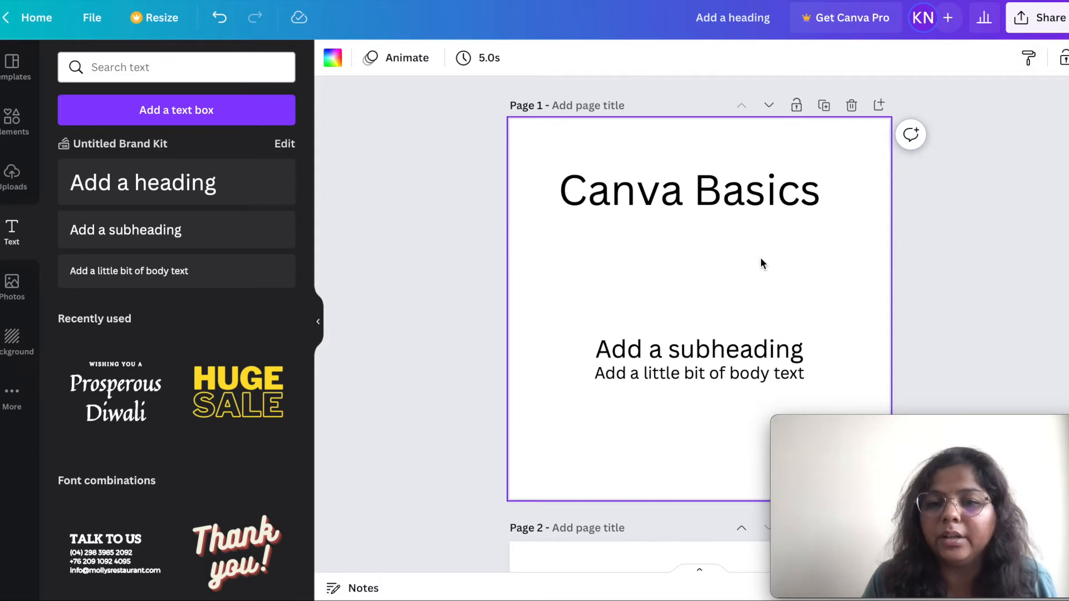
left_click(687, 199)
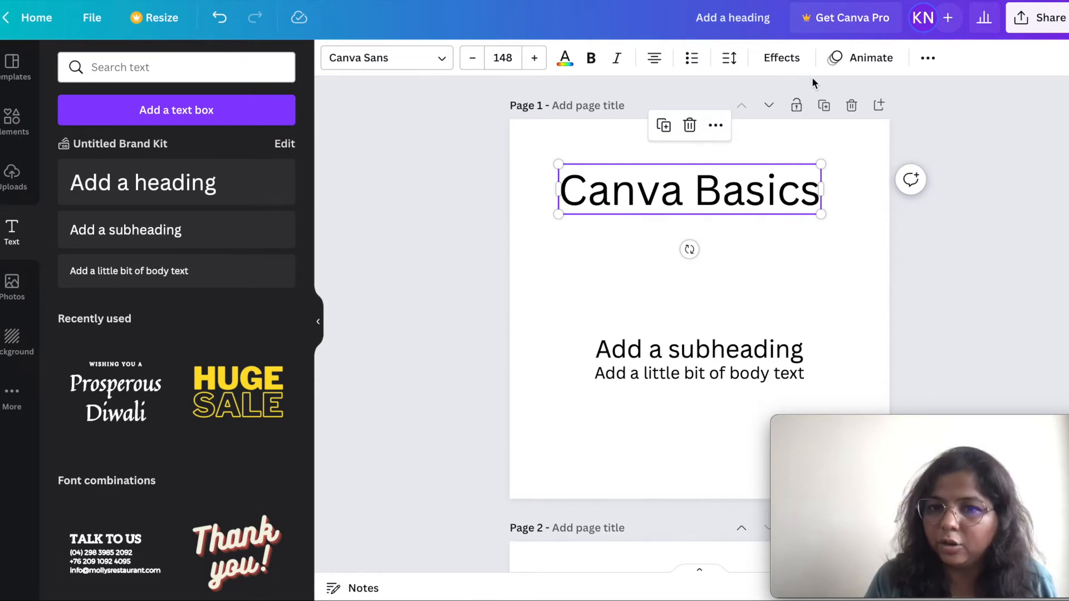
left_click(444, 61)
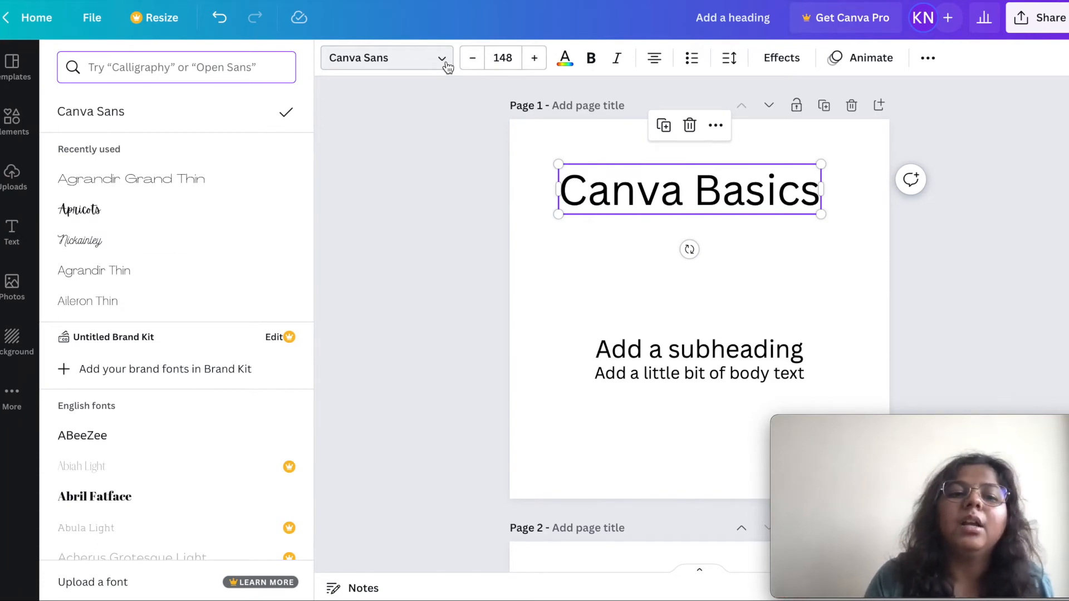
scroll(156, 290, "down", 5)
scroll(156, 291, "down", 2)
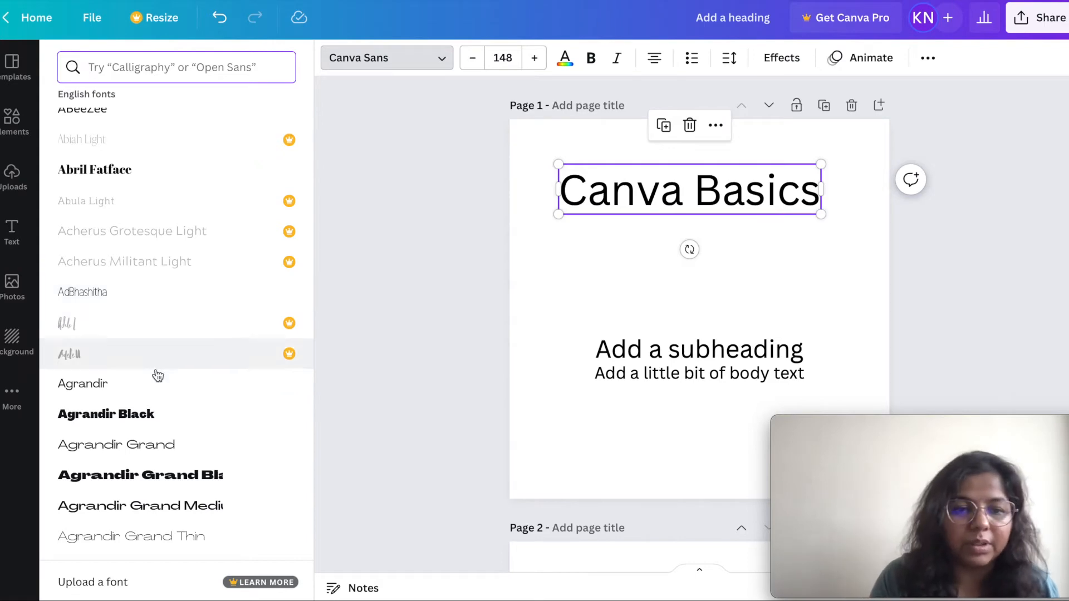
scroll(157, 382, "down", 2)
scroll(160, 373, "down", 10)
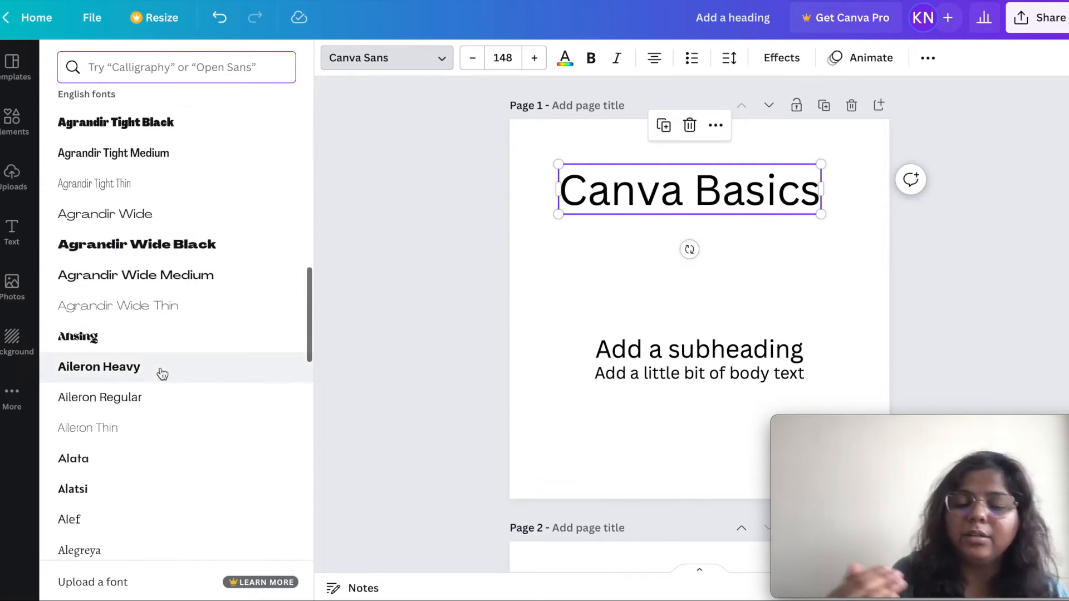
scroll(162, 374, "down", 4)
scroll(162, 374, "down", 2)
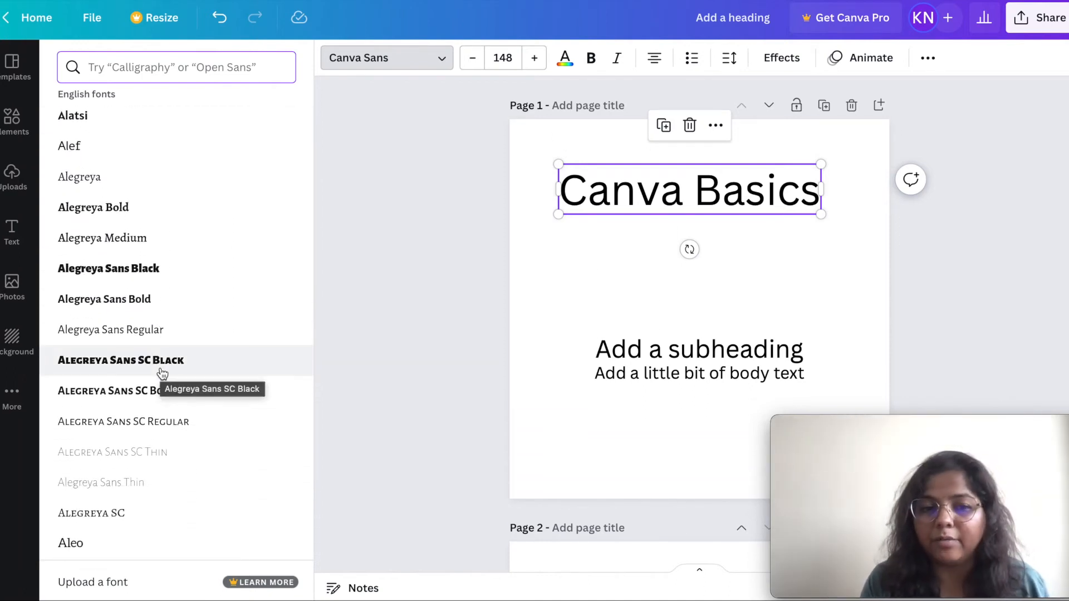
scroll(162, 374, "down", 5)
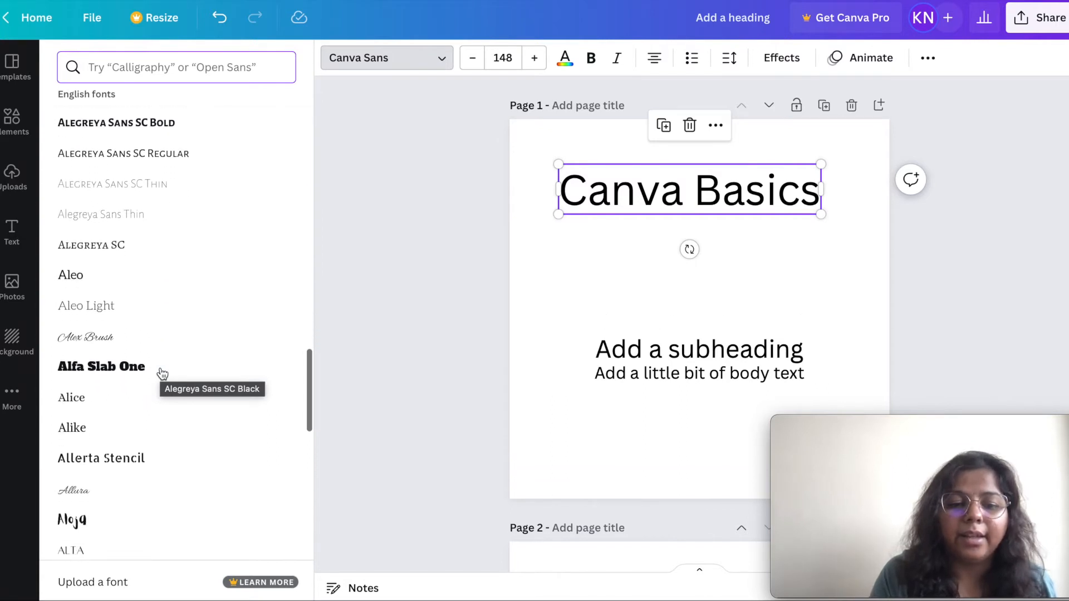
left_click(141, 427)
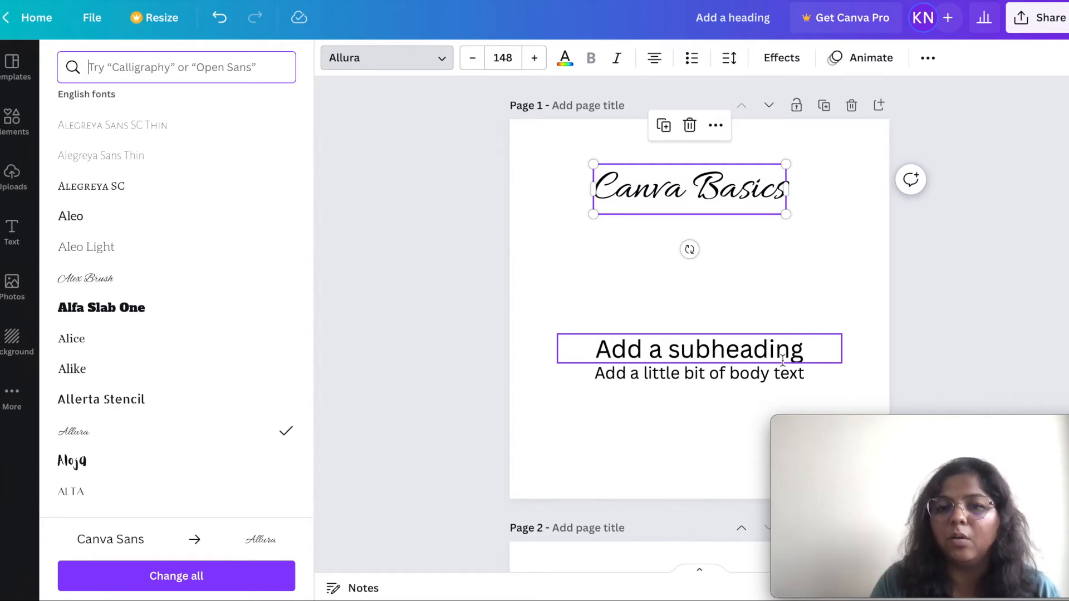
Try changing all Canva Sans text in the design to Allura and undo the design-wide change.
left_click(160, 578)
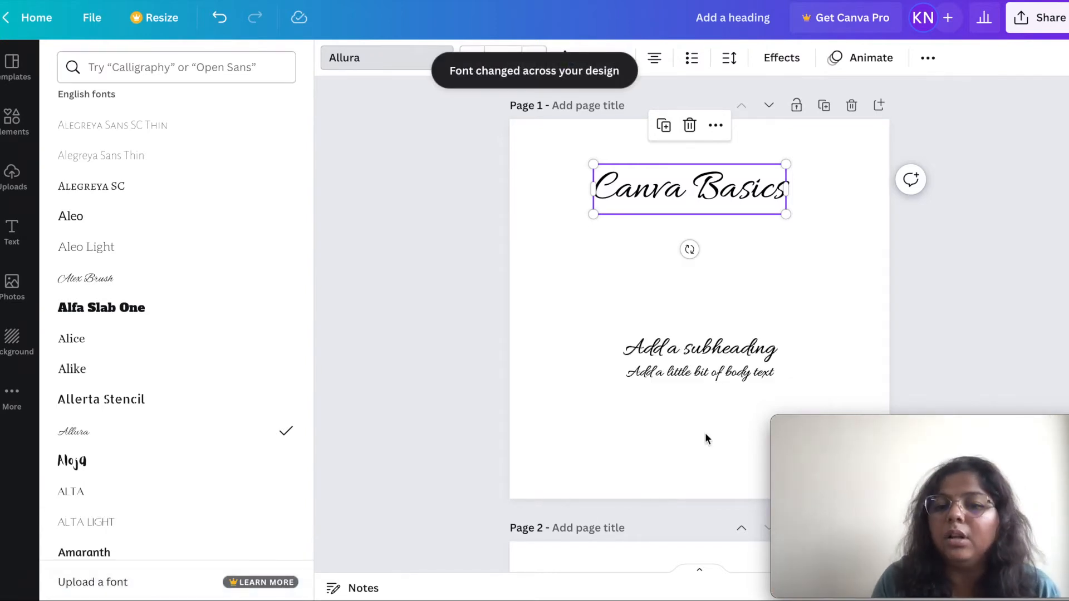
scroll(721, 468, "down", 4)
key("ctrl+z")
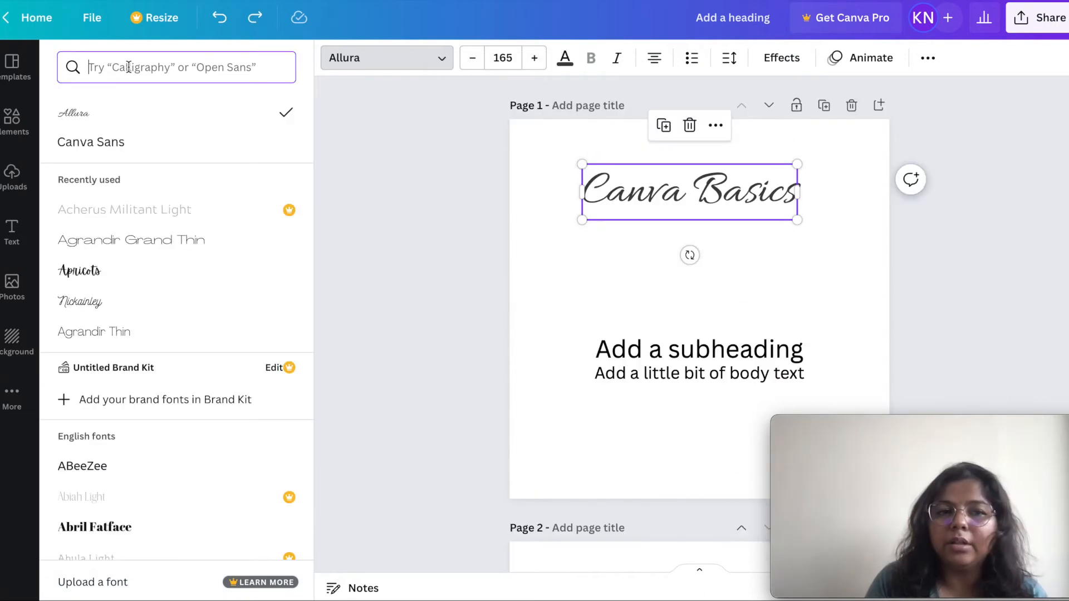
Look through the font style categories and filter the fonts by Corporate.
left_click(128, 65)
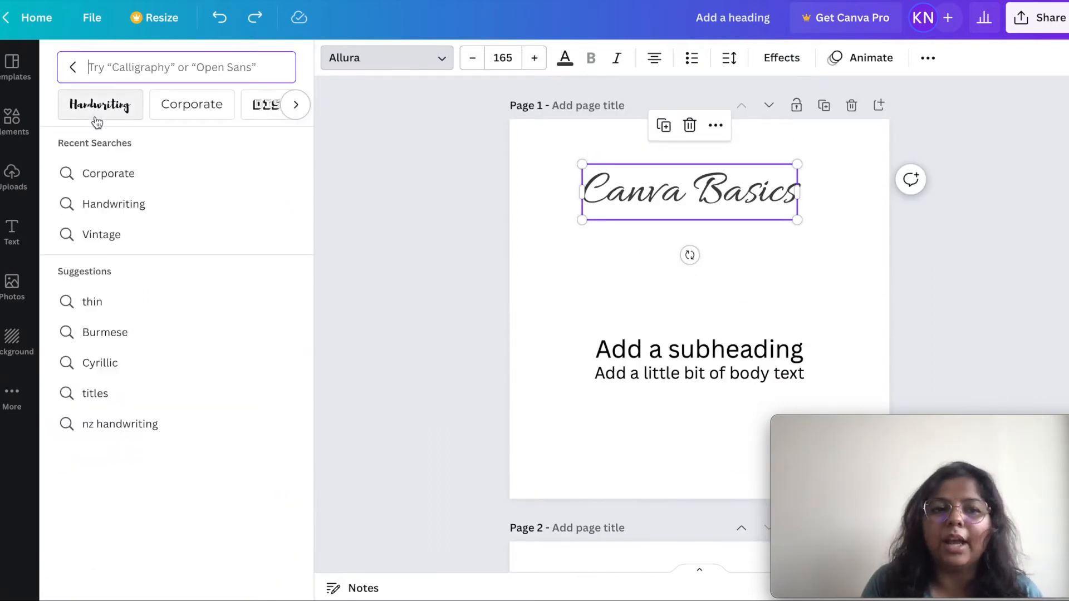
left_click(295, 105)
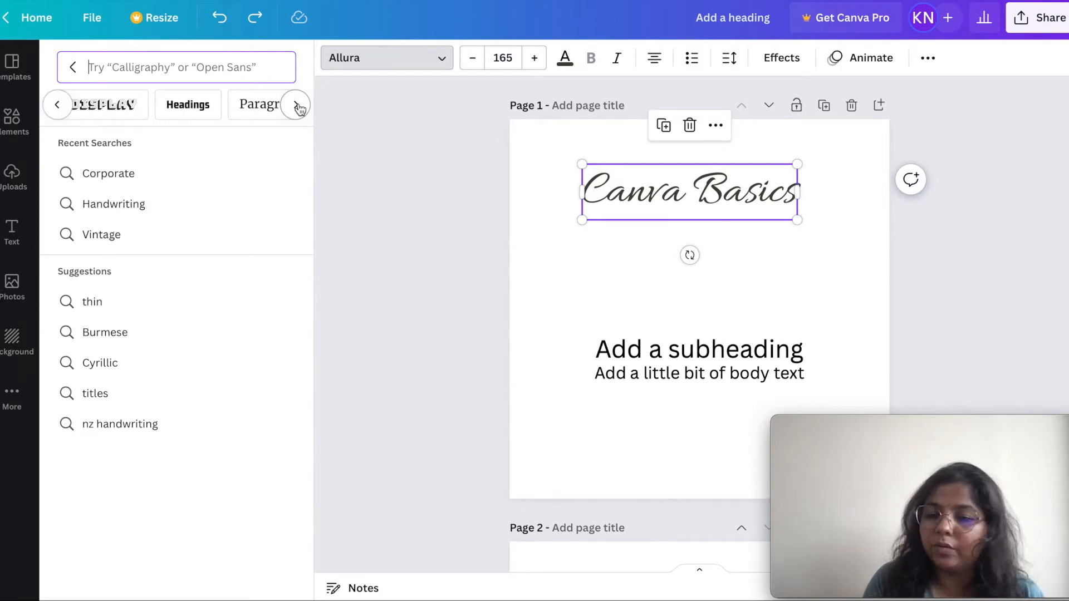
left_click(57, 105)
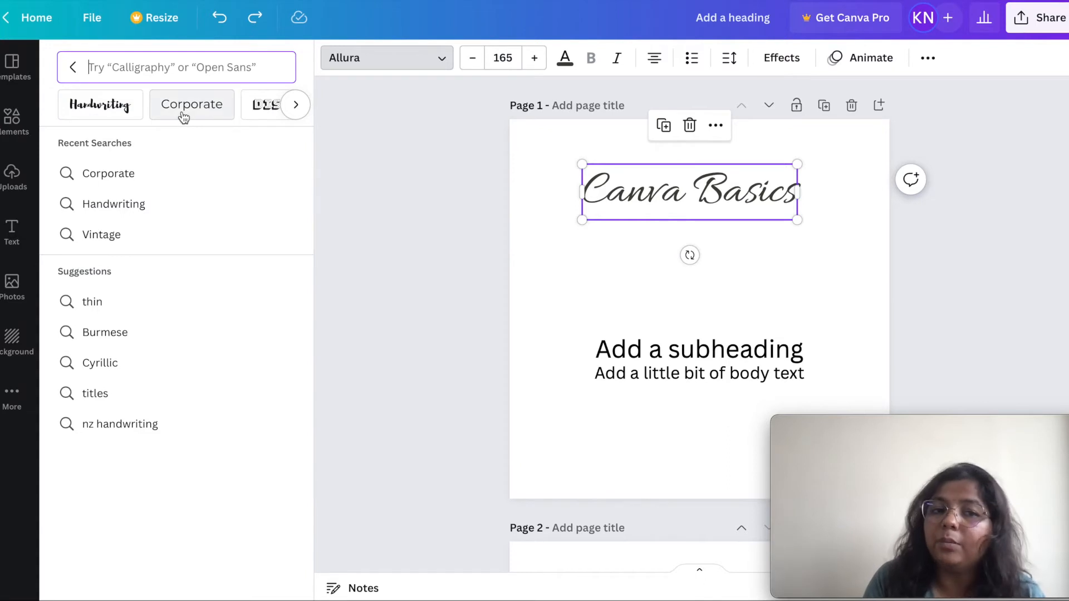
left_click(185, 114)
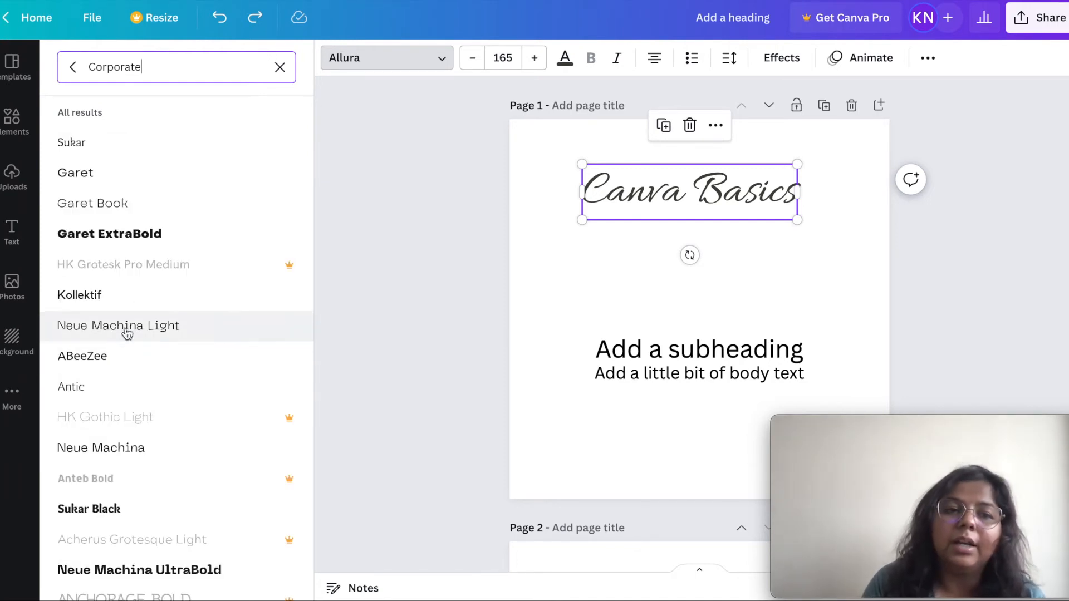
Clear the Corporate font filter and try smaller and larger font sizes on the "Canva Basics" heading, including 200, returning it to 165.
left_click(74, 67)
scroll(101, 394, "down", 5)
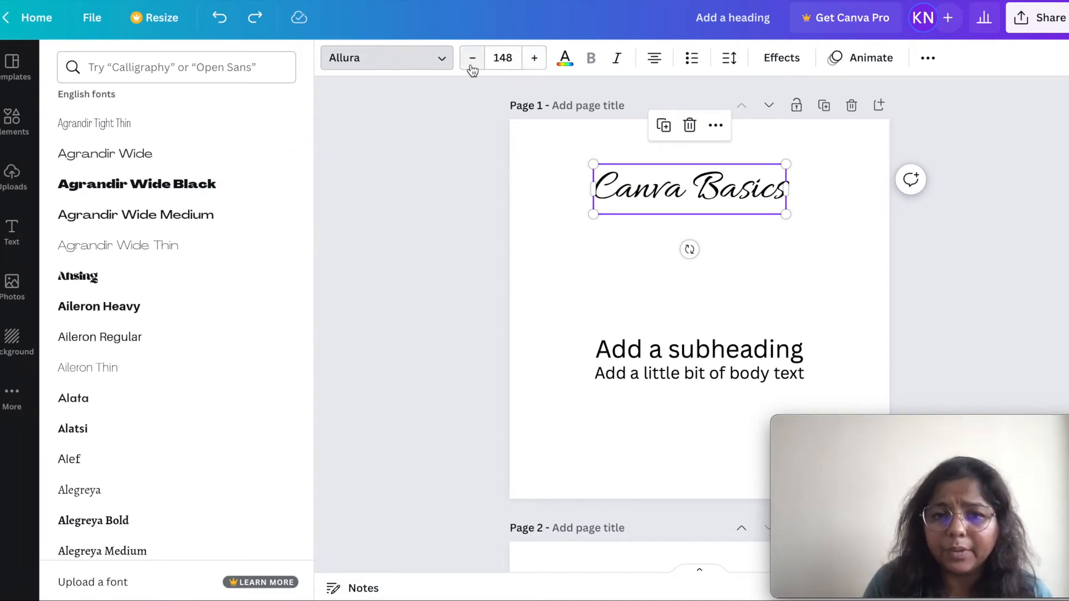
left_click(535, 58)
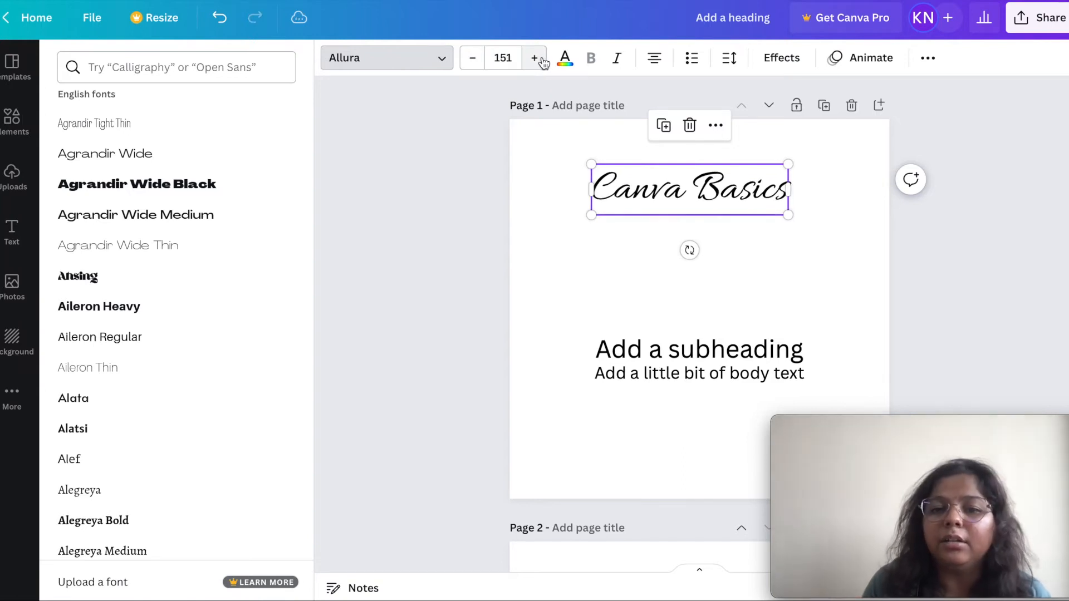
left_click(536, 57)
left_click(536, 58)
left_click(536, 58)
left_click(536, 58)
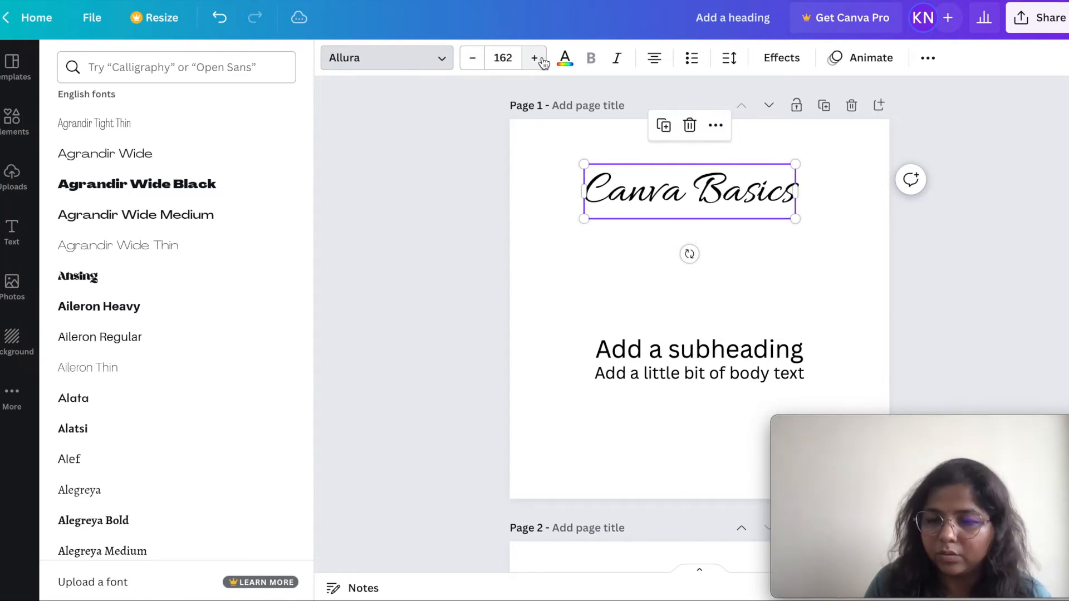
left_click(536, 58)
left_click(477, 58)
left_click(476, 58)
left_click(504, 58)
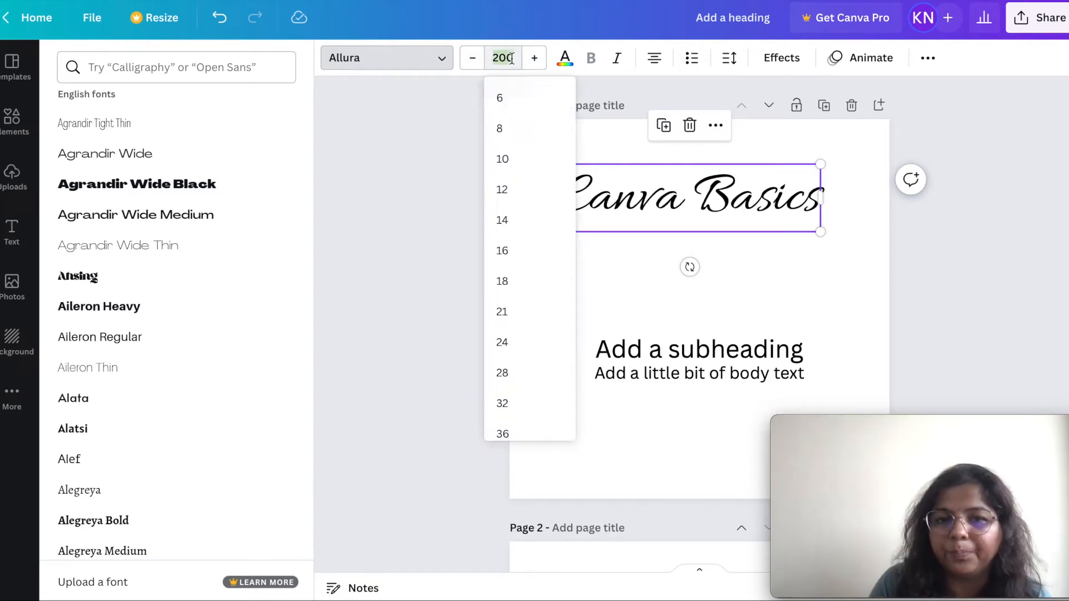
left_click(512, 58)
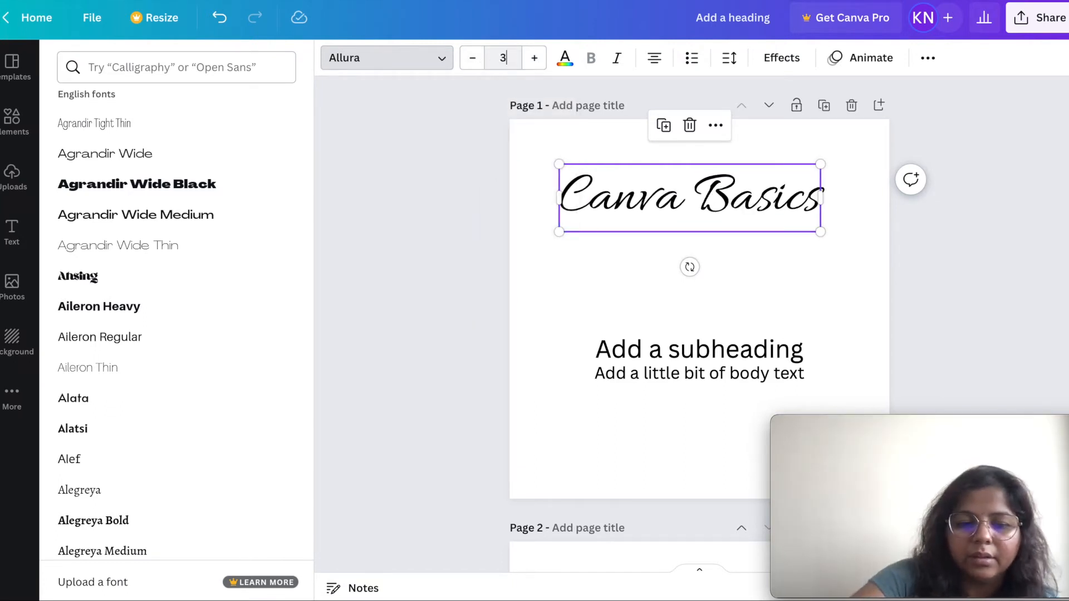
key("Return")
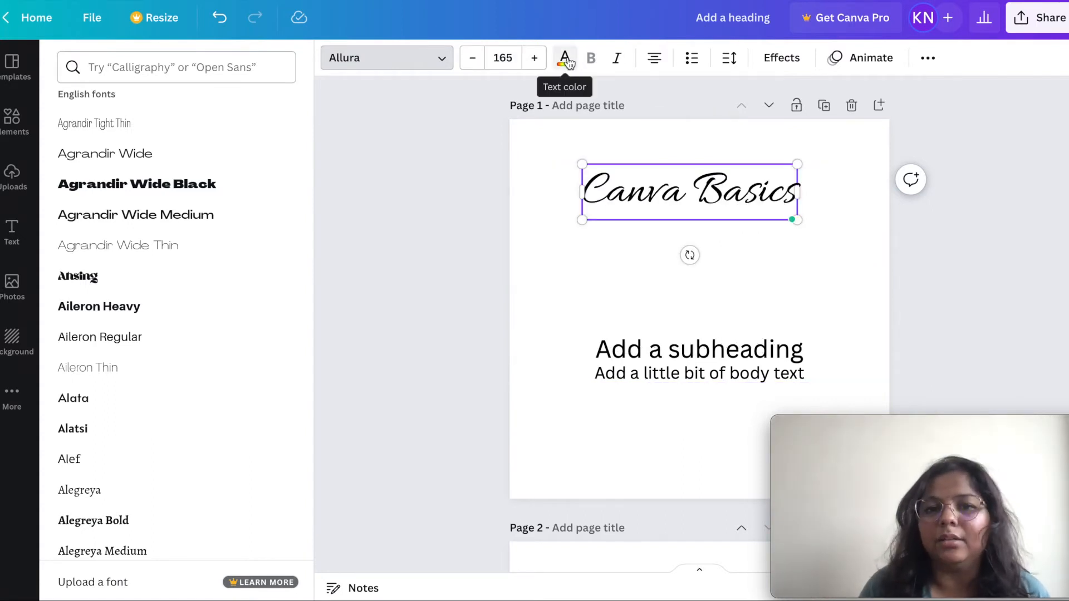
Try turquoise, pink and dark blue as the "Canva Basics" heading's text color, finishing with dark gray.
left_click(565, 60)
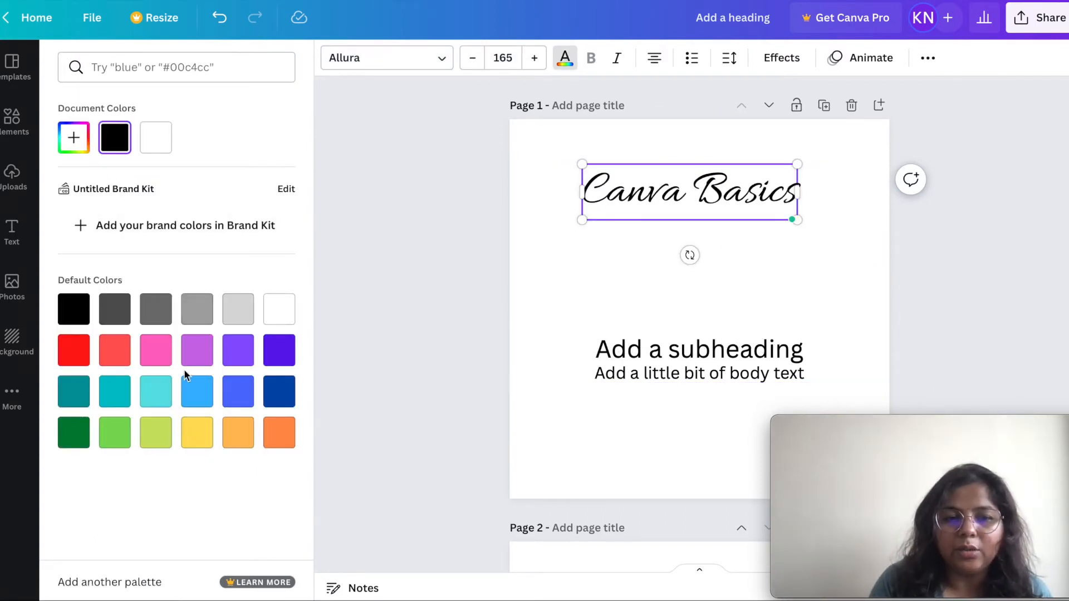
left_click(152, 398)
left_click(155, 350)
left_click(279, 394)
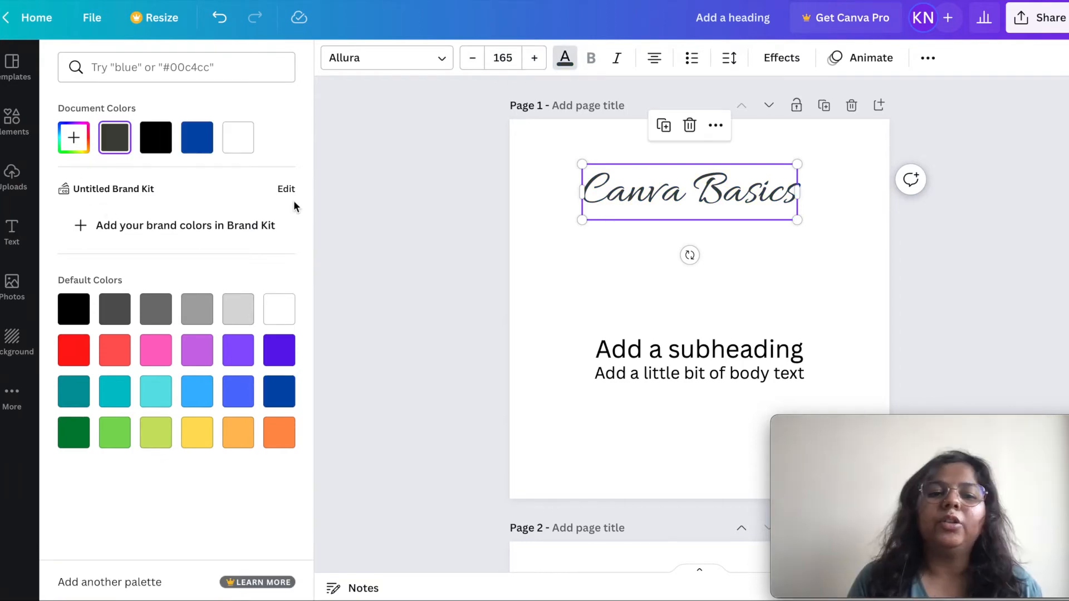
Add the three brand colors #864D6B, #2B63A4 and #3A909F to the Brand Kit's color palette and return to the design.
left_click(222, 228)
scroll(383, 390, "down", 1)
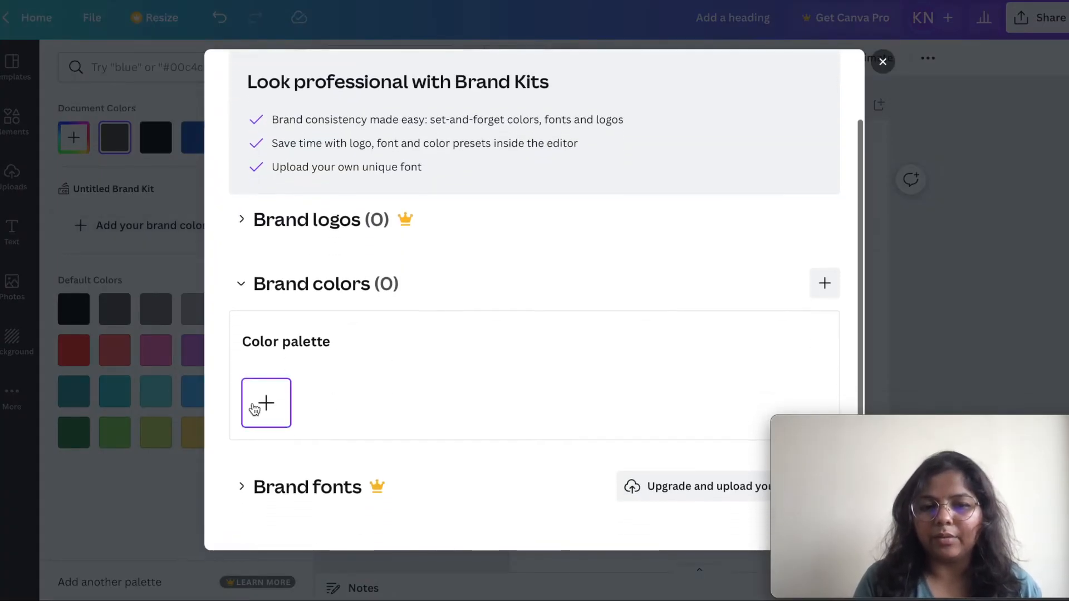
left_click(264, 402)
left_click(358, 334)
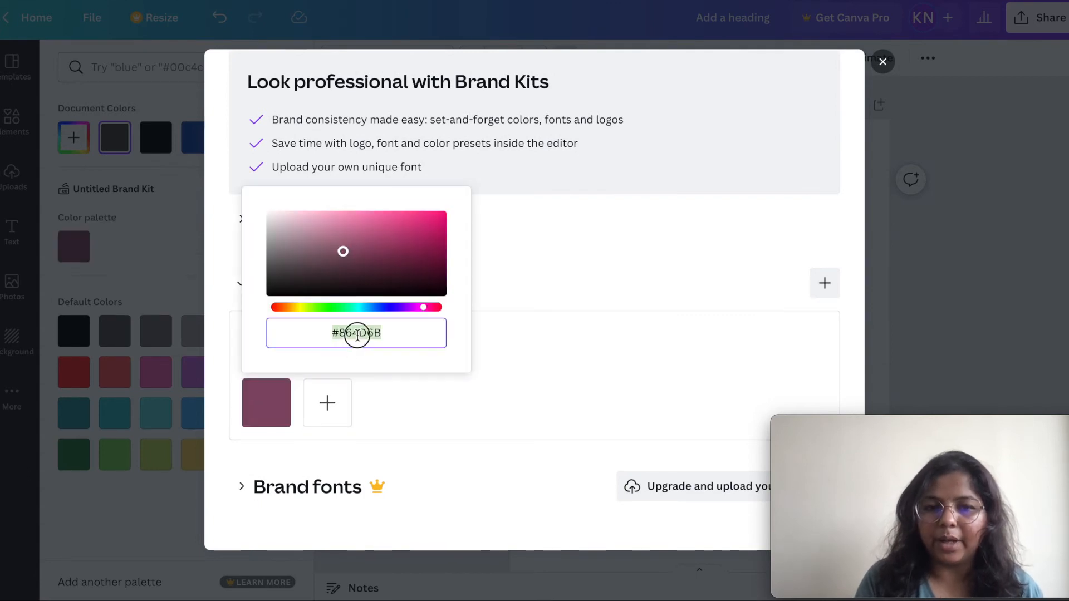
left_click(507, 379)
left_click(327, 403)
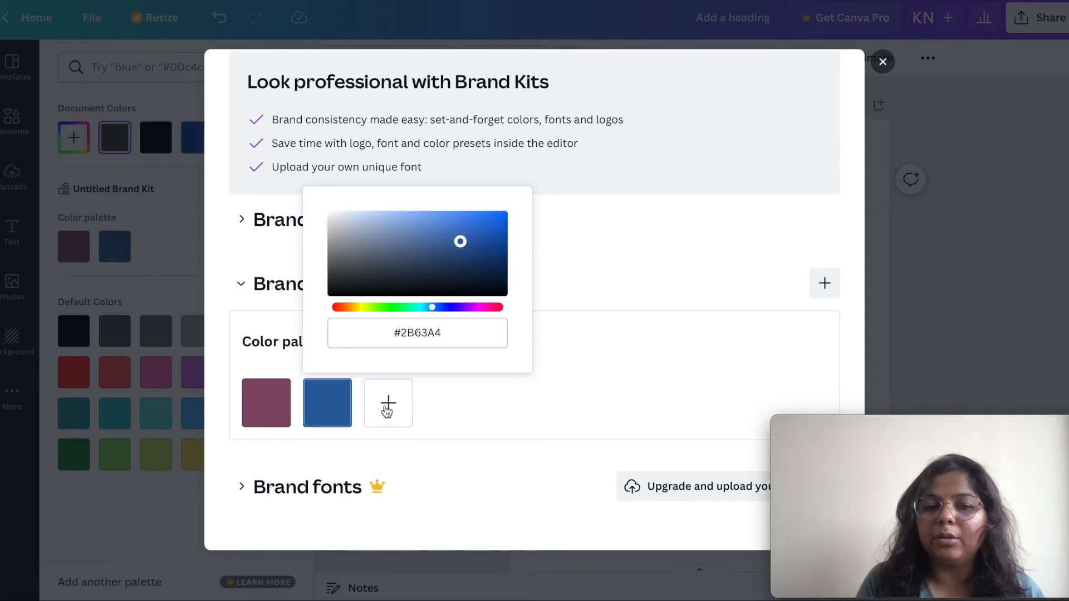
left_click(387, 411)
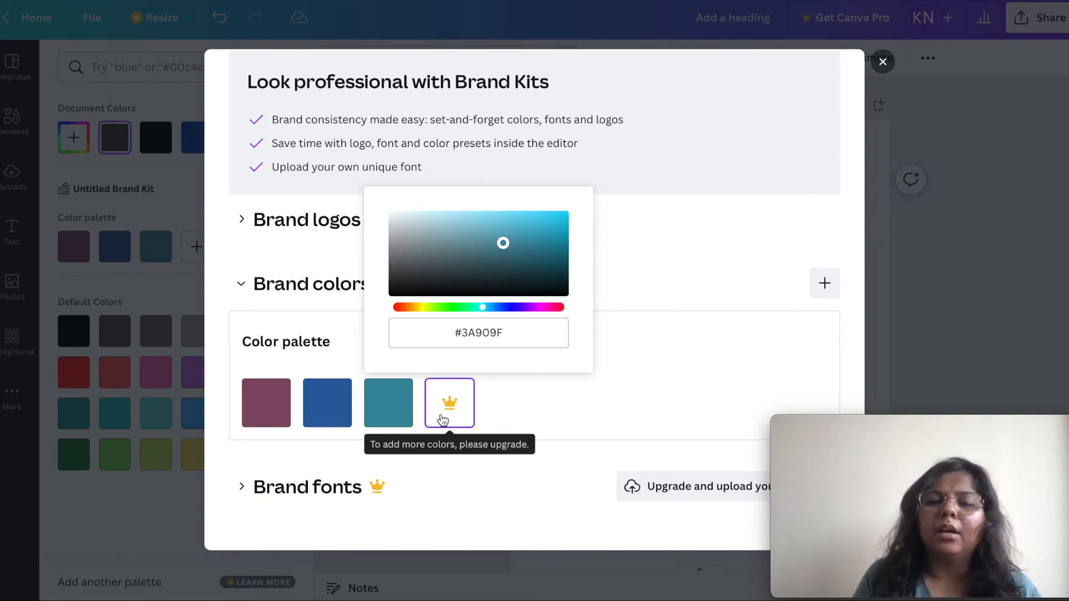
left_click(759, 236)
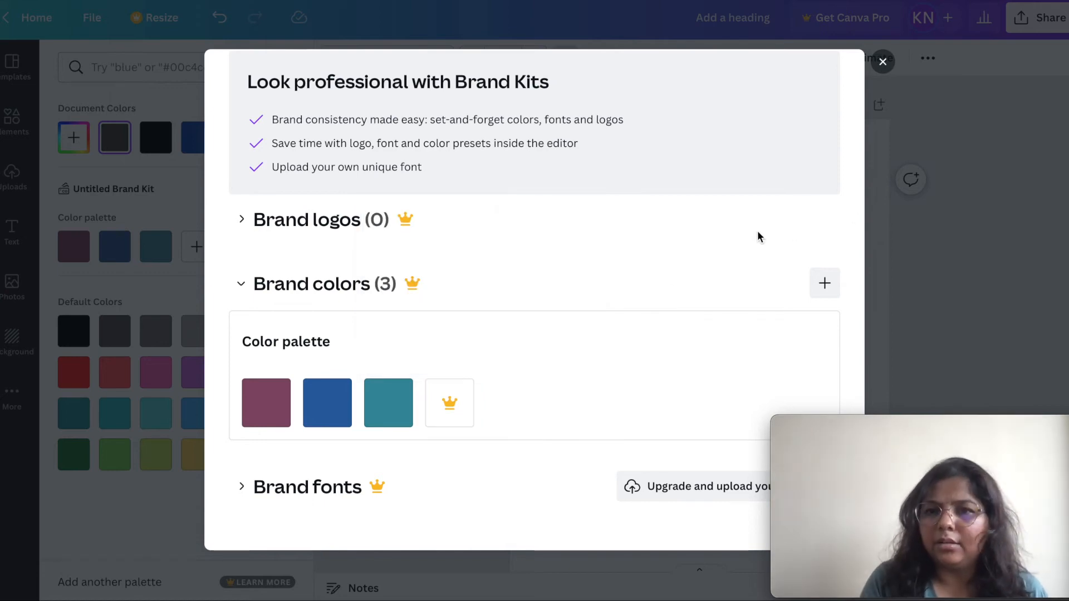
left_click(883, 62)
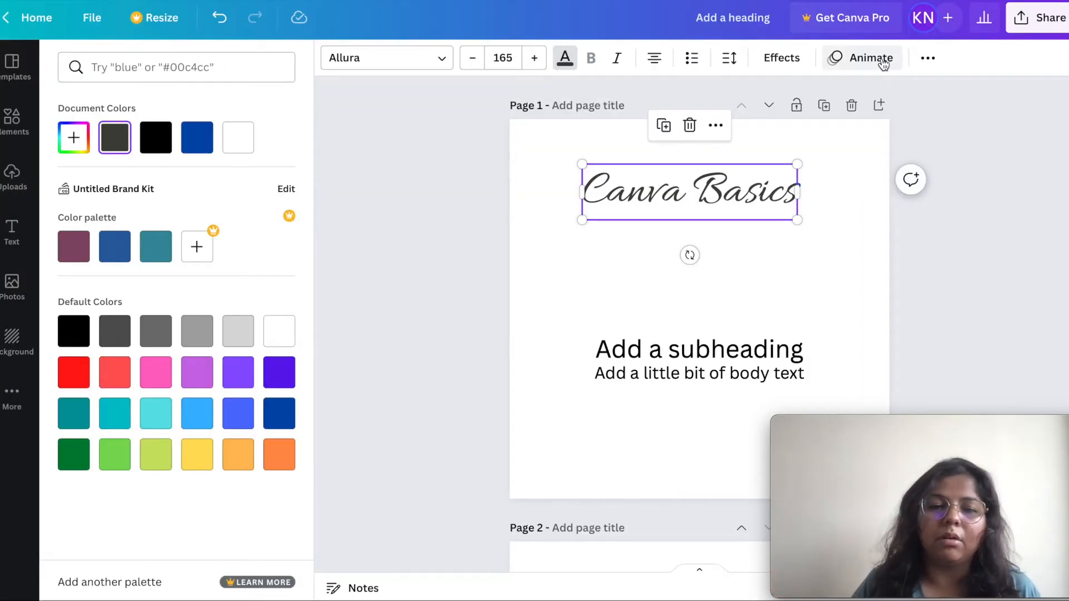
Try the Agrandir Grand Thin font with bold formatting on the heading and undo back to Allura.
left_click(649, 199)
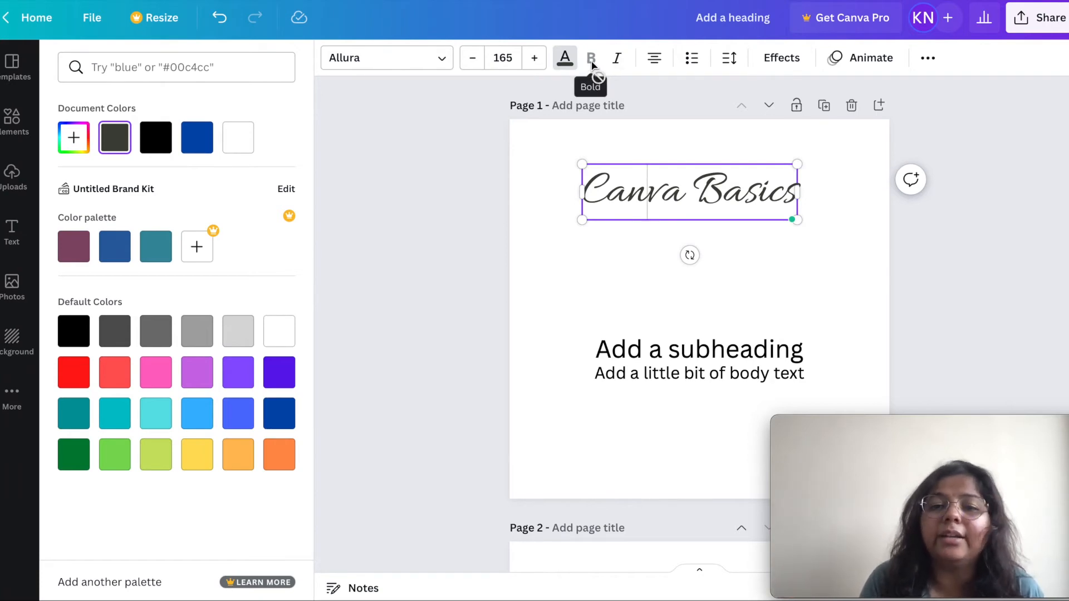
key("Escape")
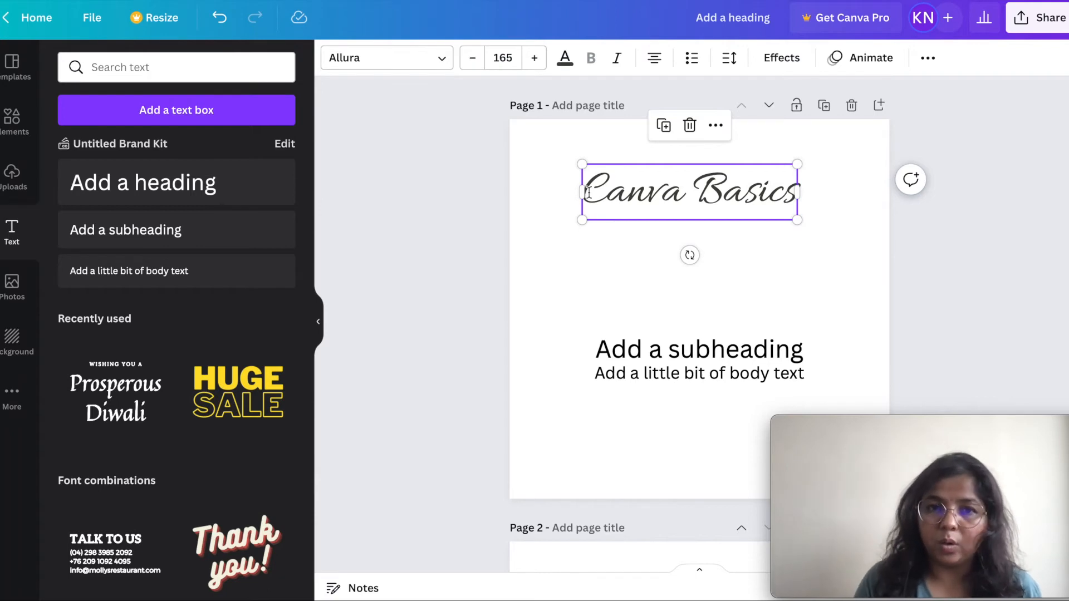
left_click(384, 62)
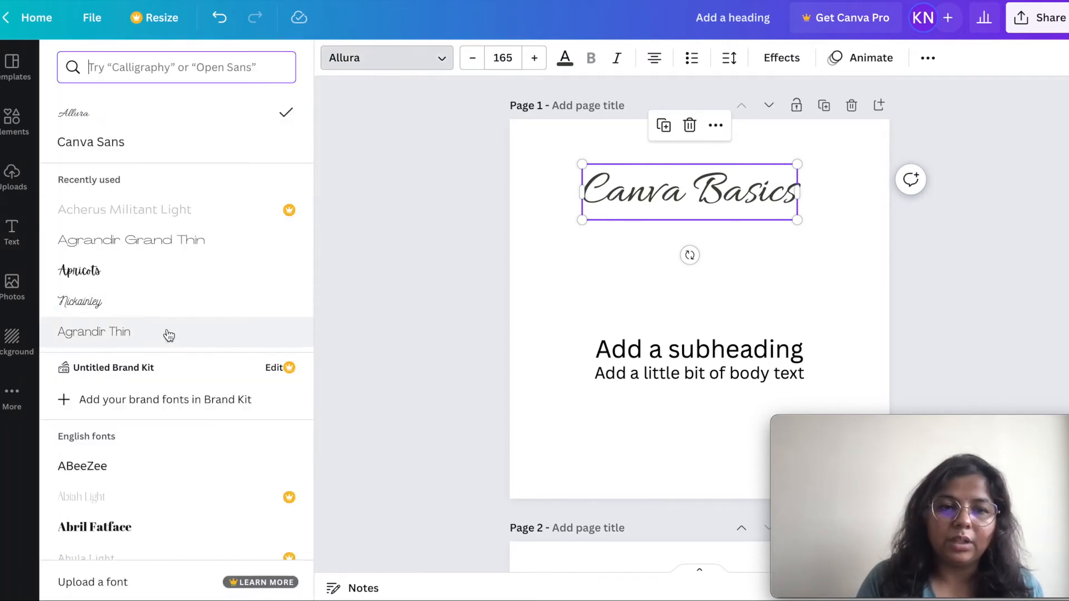
scroll(169, 335, "down", 9)
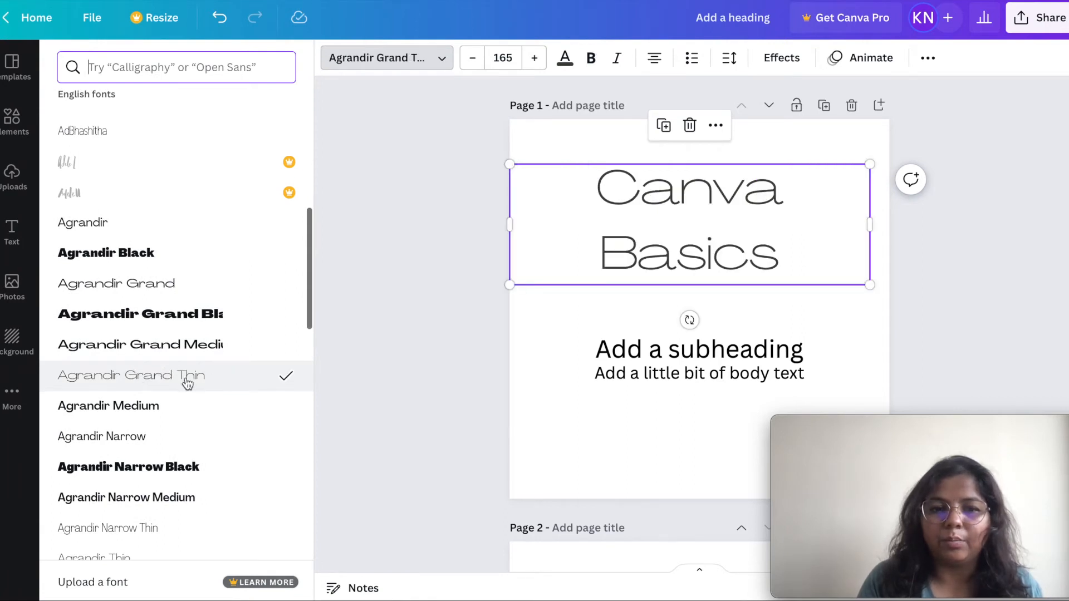
left_click(589, 63)
left_click(589, 62)
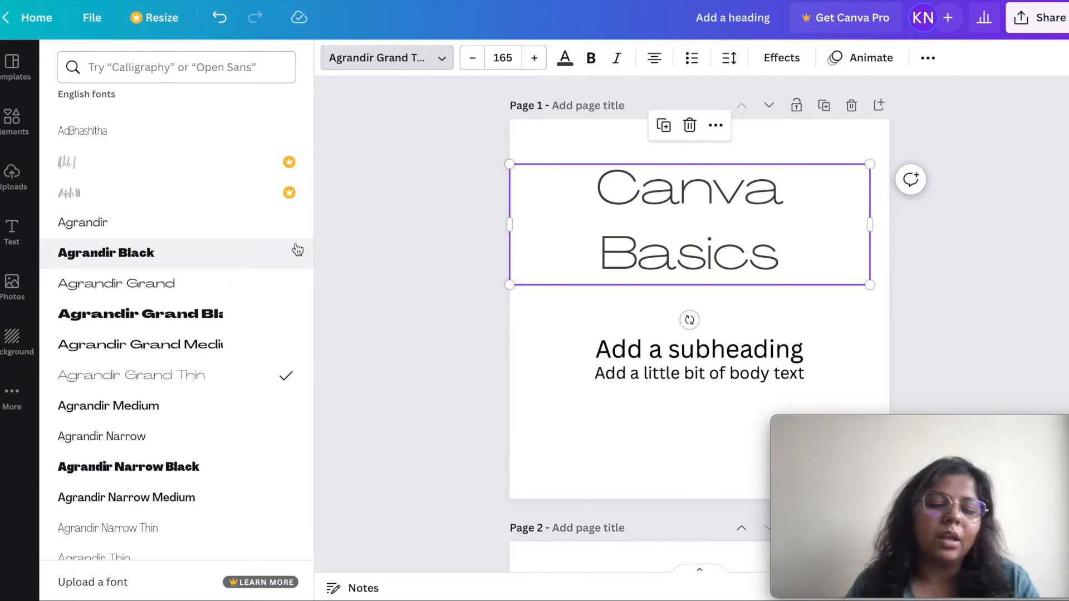
key("ctrl+z")
key("ctrl+z")
key("ctrl+z")
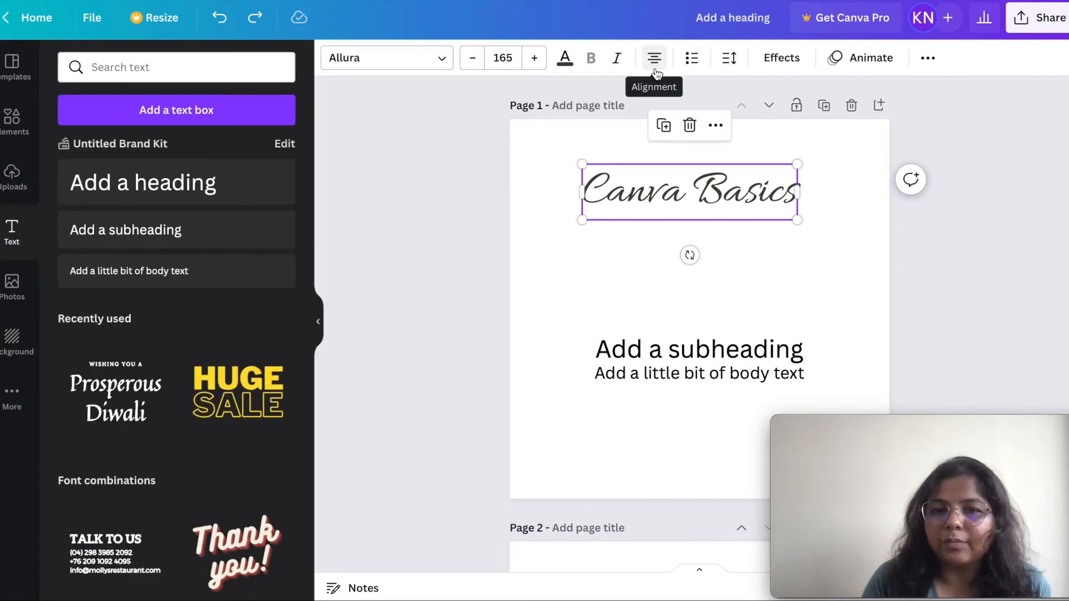
Cycle the heading through the text alignment options, ending on left alignment.
left_click(655, 72)
left_click(657, 69)
left_click(659, 66)
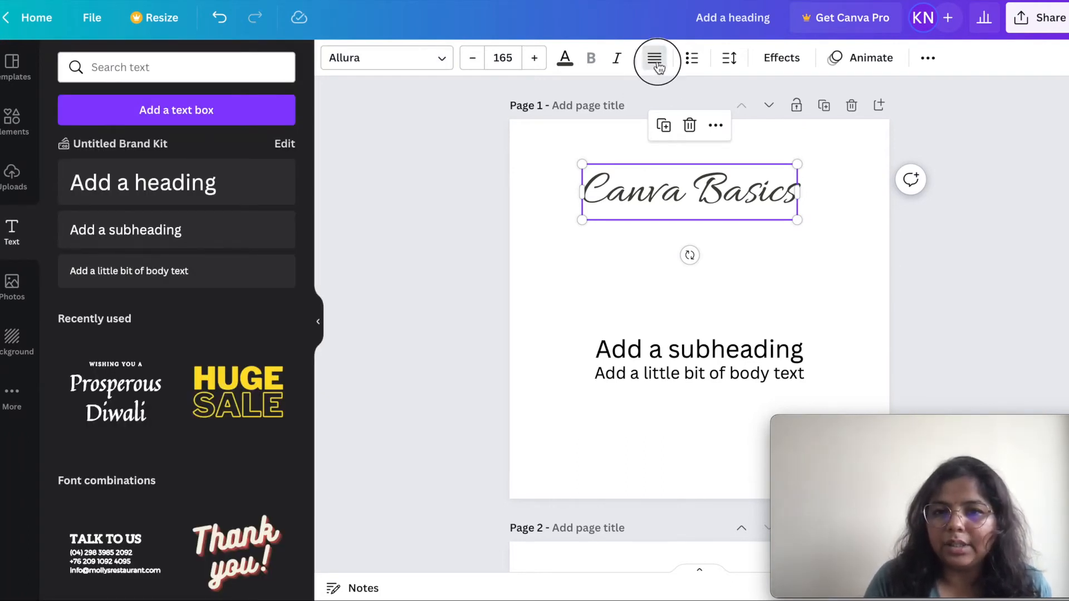
left_click(659, 67)
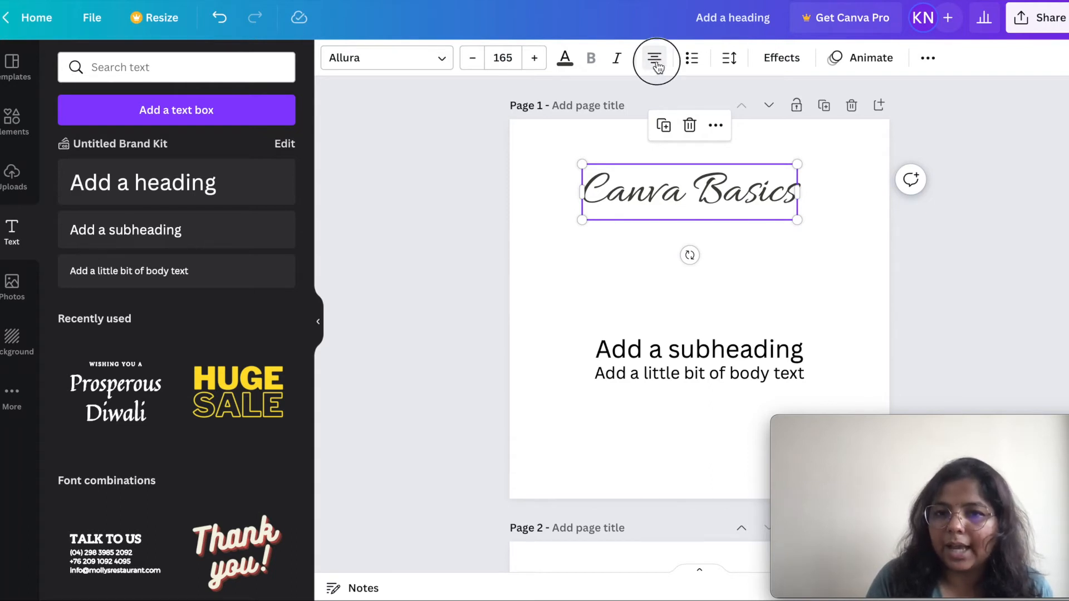
left_click(657, 67)
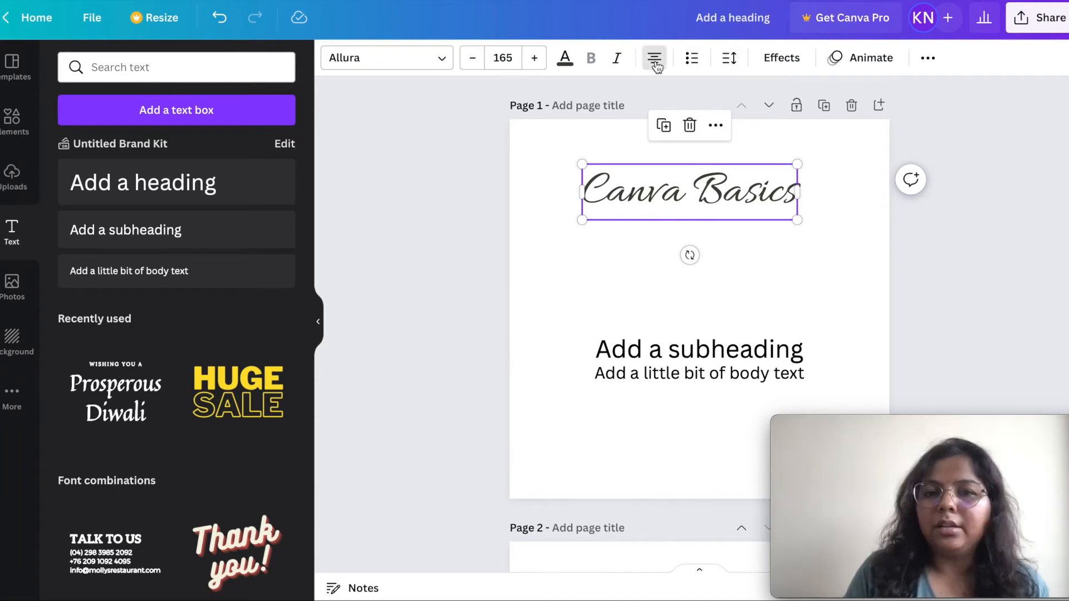
left_click(658, 67)
left_click(657, 67)
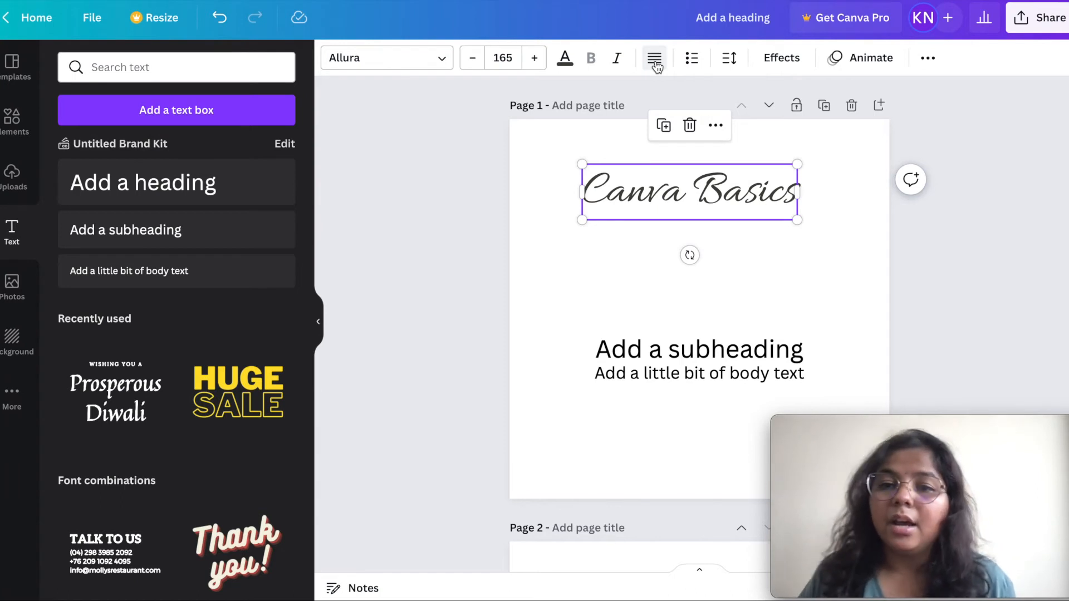
left_click(658, 67)
left_click(658, 67)
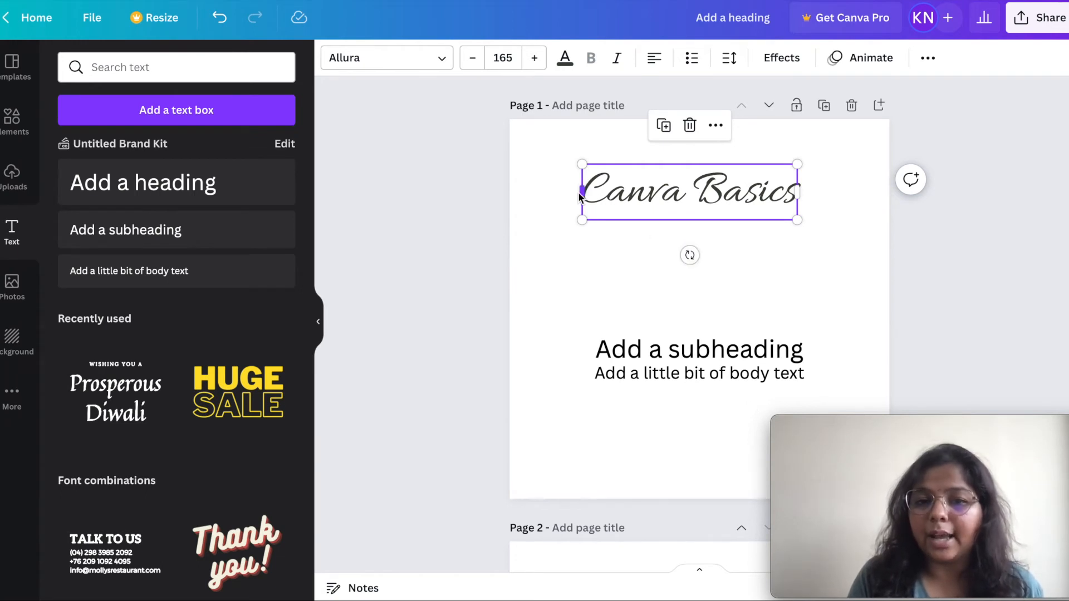
Stretch the heading's text box across the full width of page 1 and center its text.
left_click_drag(797, 193, 887, 198)
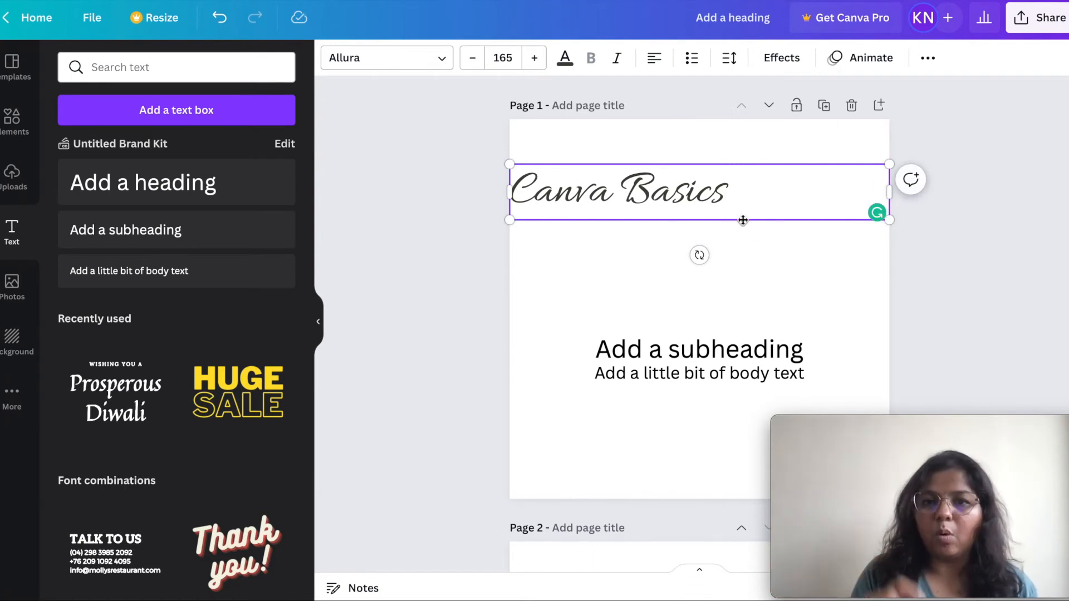
left_click(662, 60)
left_click(662, 60)
left_click(663, 61)
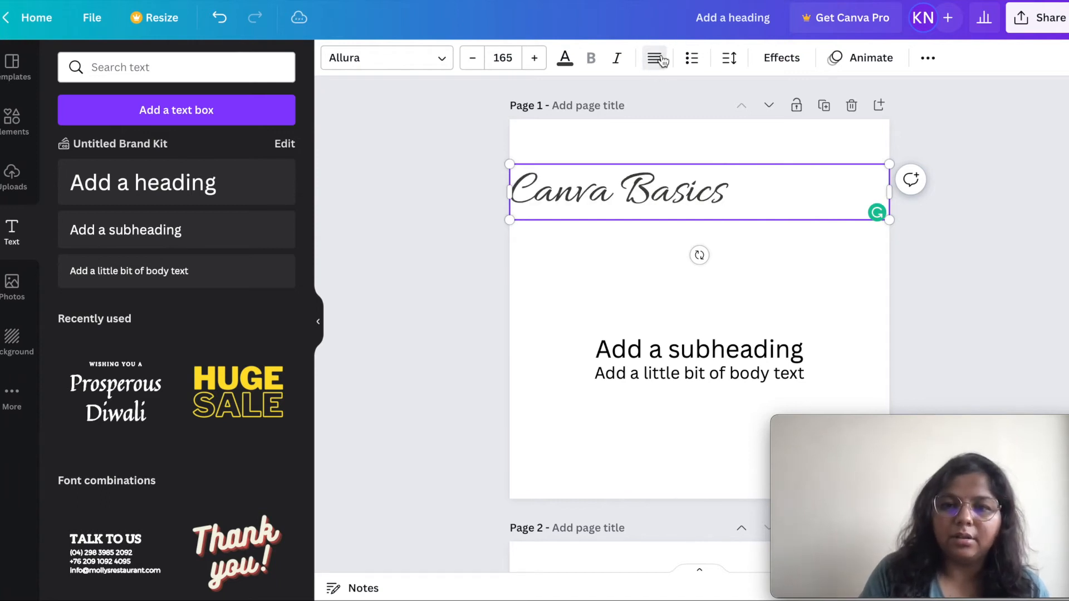
left_click(663, 60)
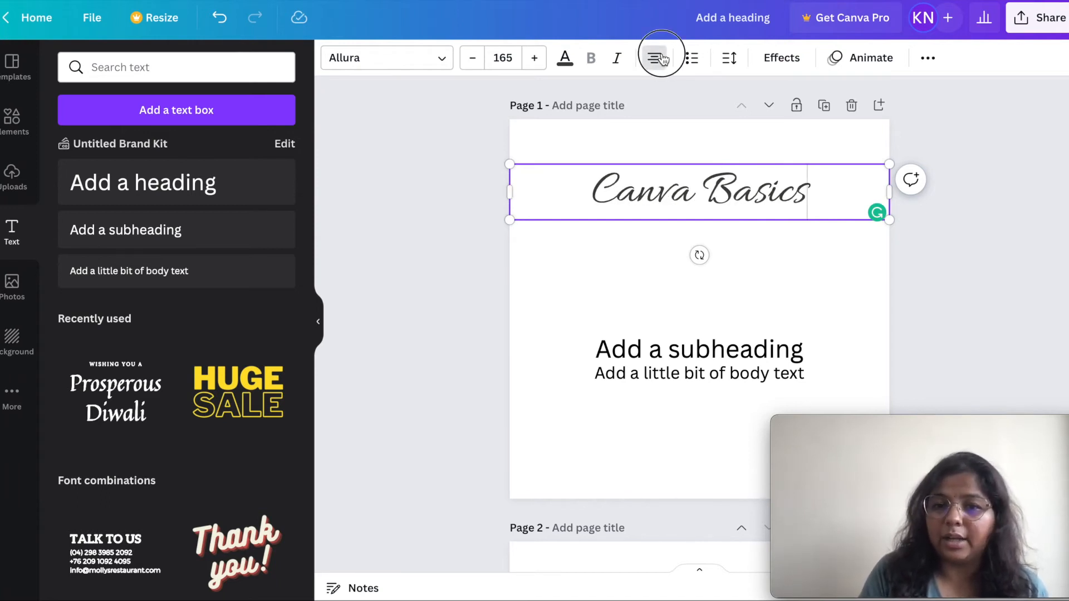
left_click(662, 60)
left_click(662, 58)
left_click(663, 59)
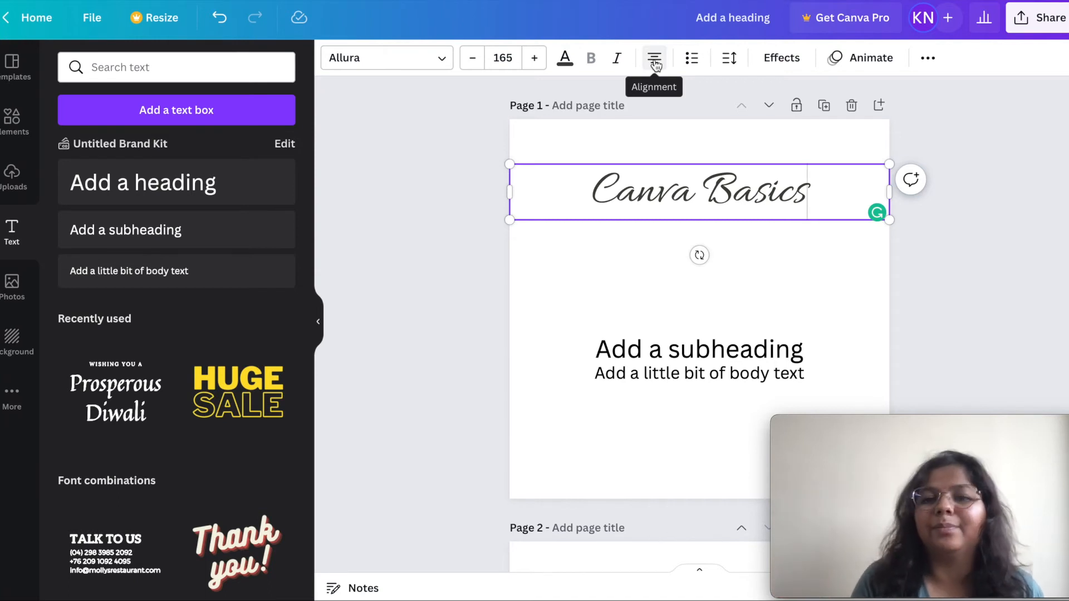
Move the subheading up to just below the heading and repeat "Add a subheading" on three lines.
left_click(683, 341)
left_click_drag(682, 341, 685, 267)
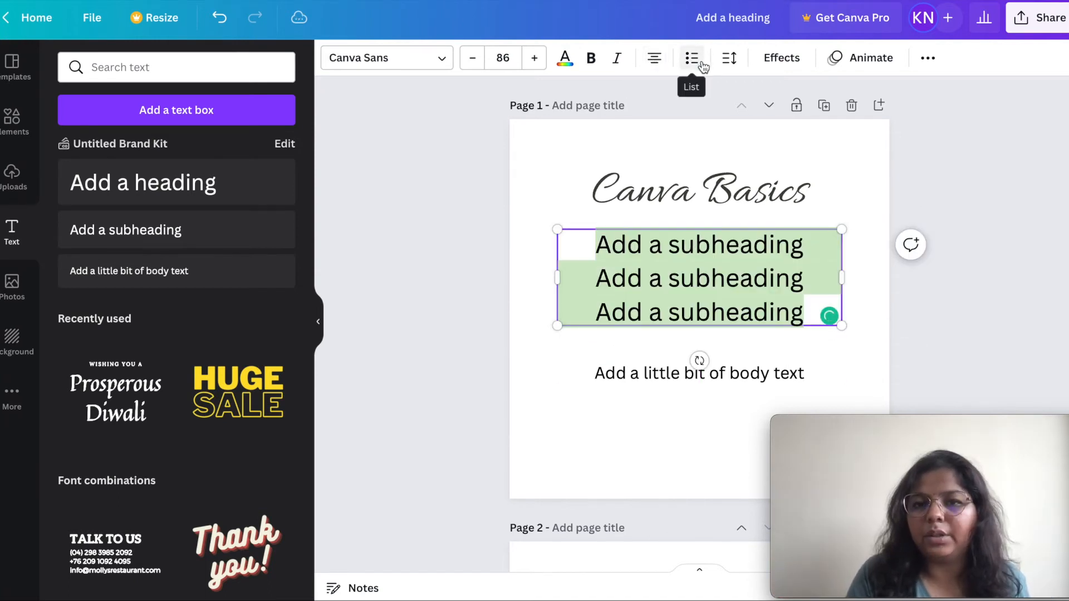
Try bulleted and numbered list formatting on the three subheading lines and return them to plain text.
left_click(699, 64)
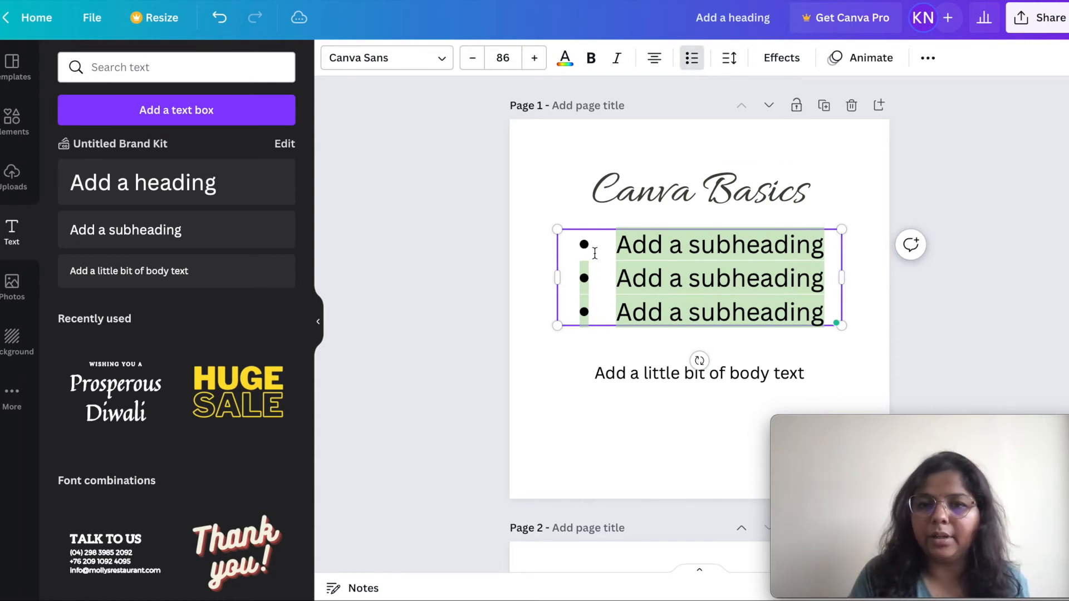
left_click(695, 62)
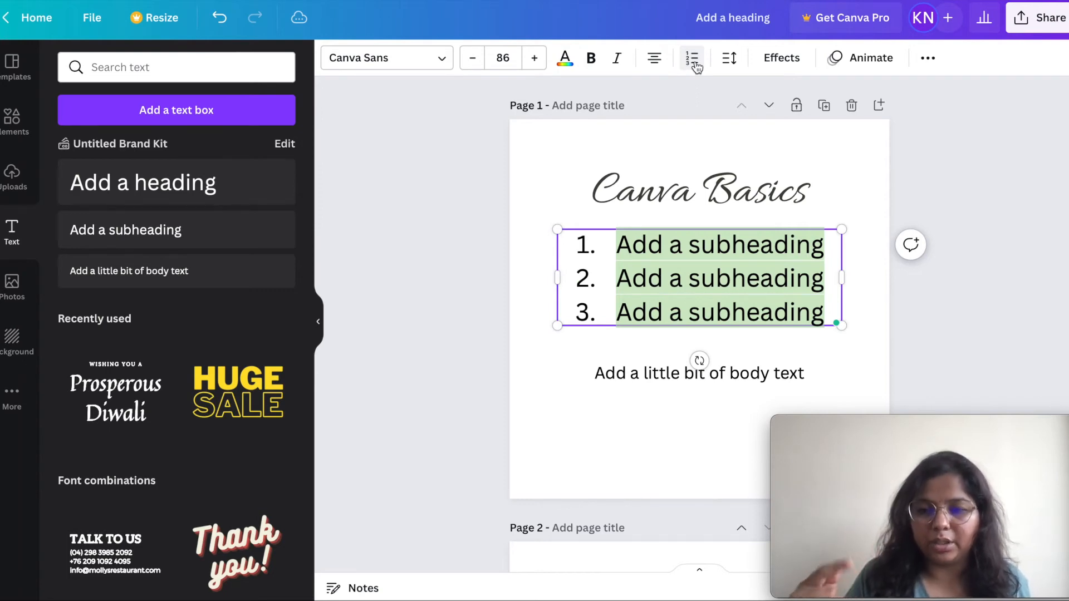
left_click(694, 61)
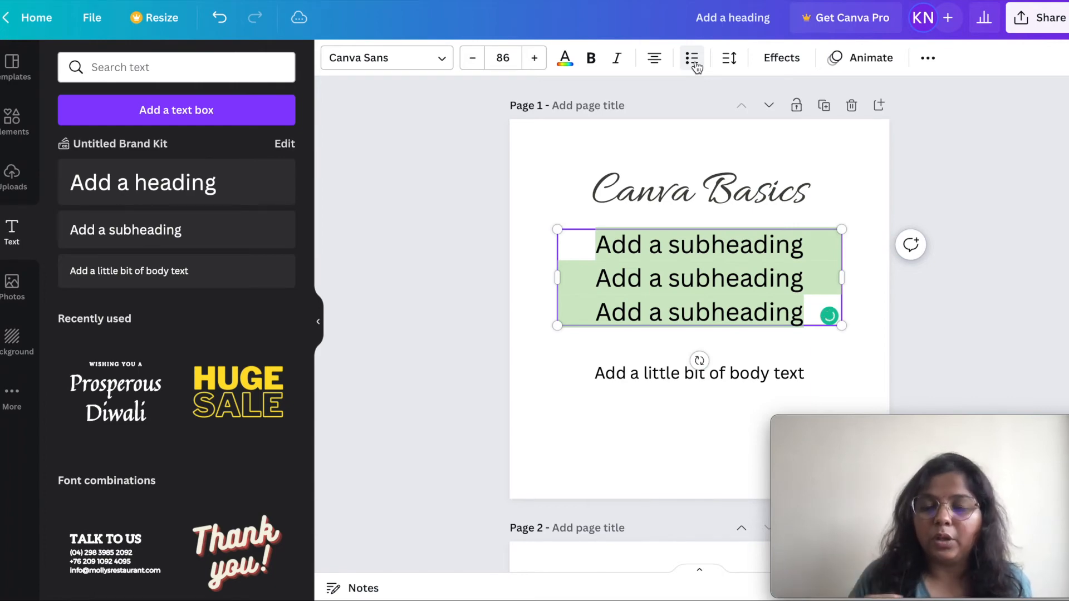
Search the elements library for "bullet" graphics.
left_click(12, 119)
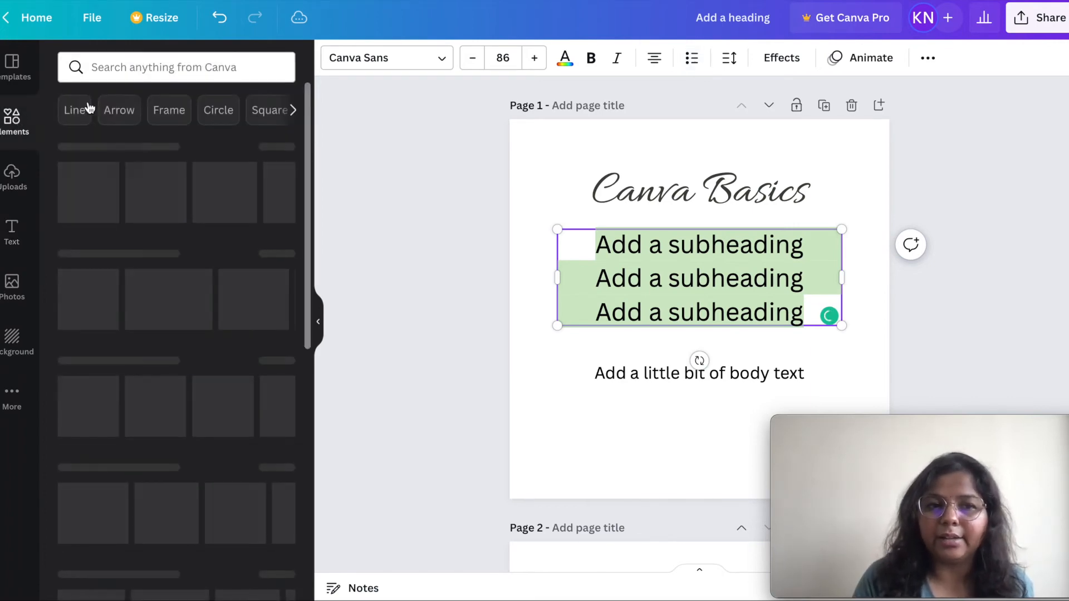
left_click(125, 75)
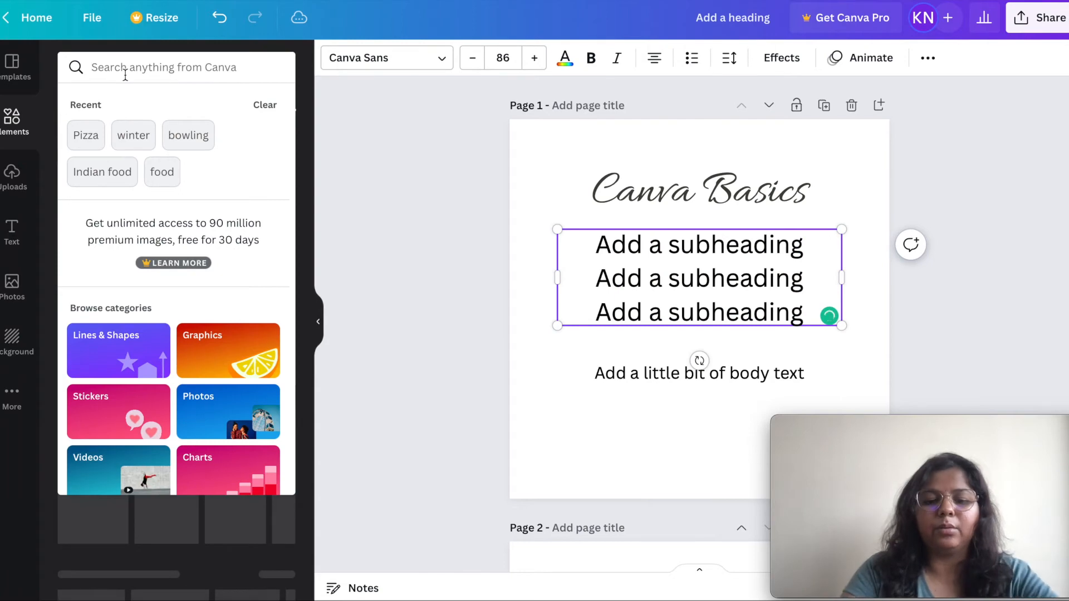
type("bullet")
key("Return")
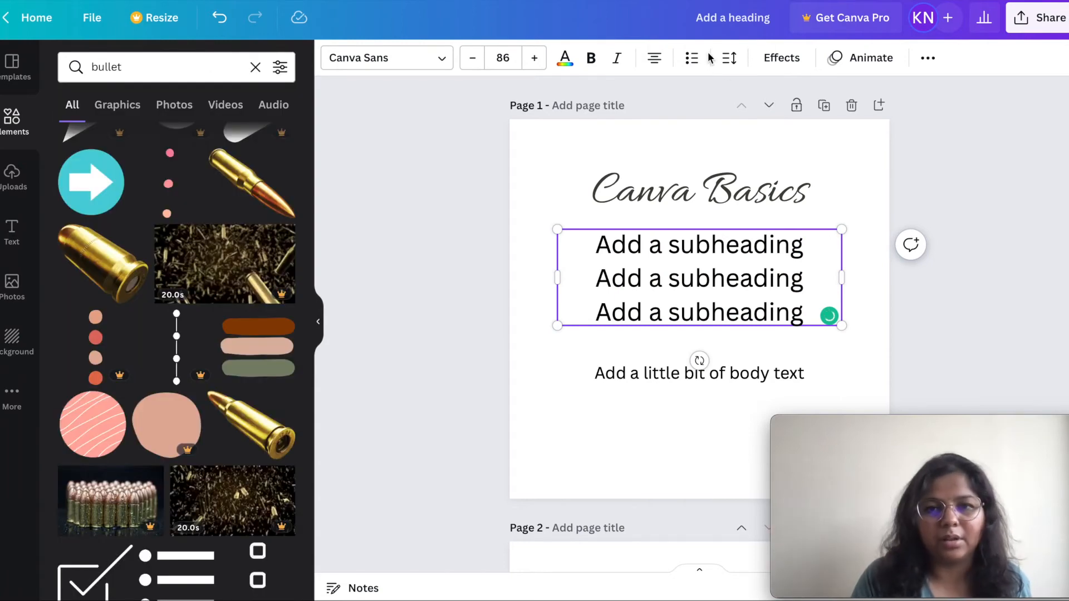
Cycle the three subheading lines through the list styles, ending with no list.
left_click(695, 61)
left_click(695, 62)
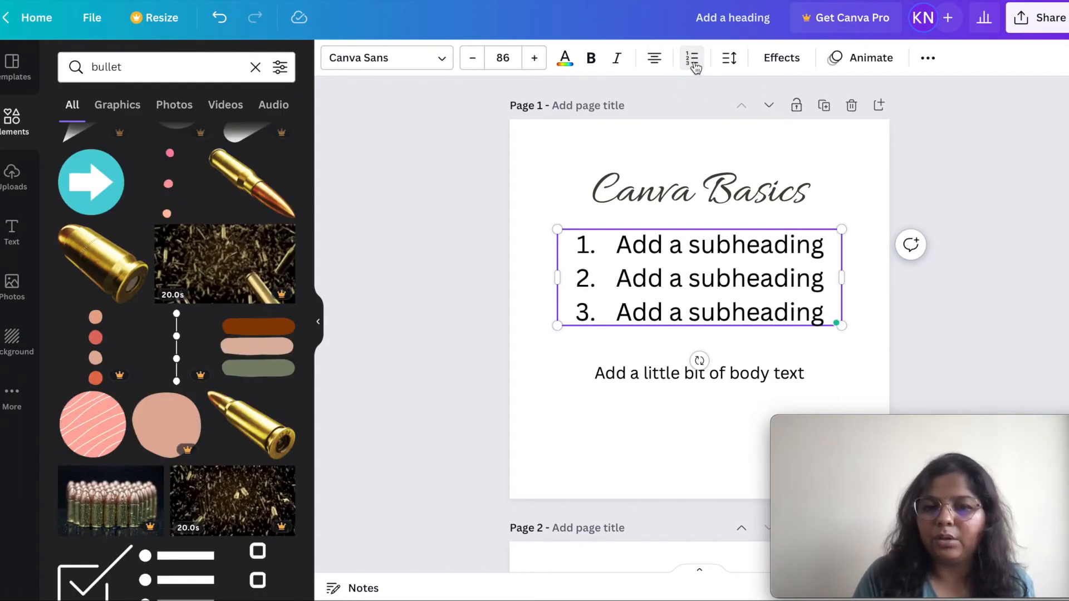
left_click(695, 63)
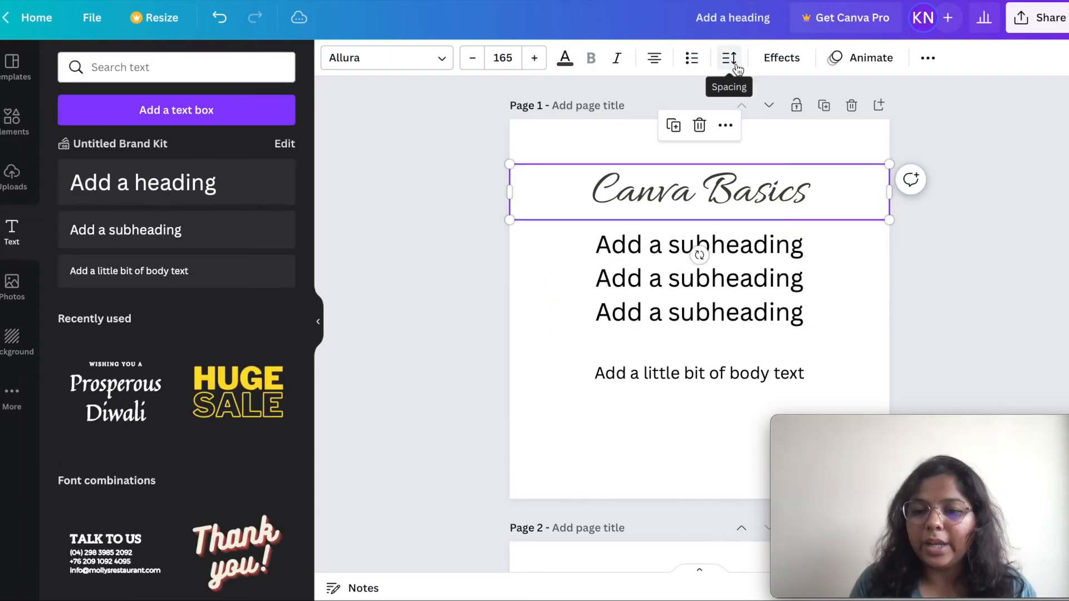
Widen the "Canva Basics" heading's letter spacing to 265, then bring it back close to its original spacing.
left_click(734, 65)
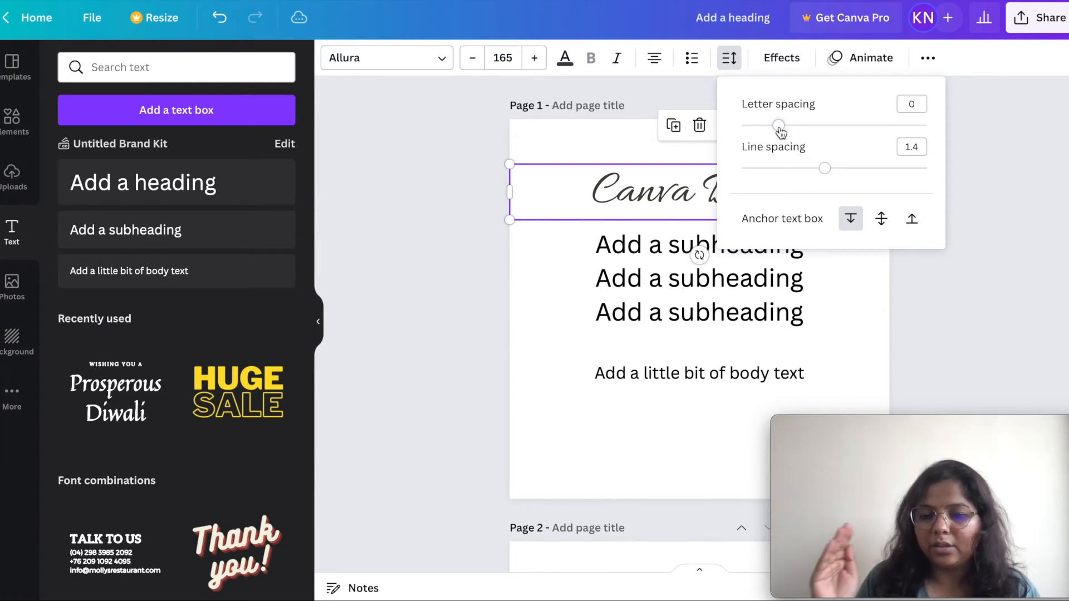
left_click_drag(779, 130, 830, 134)
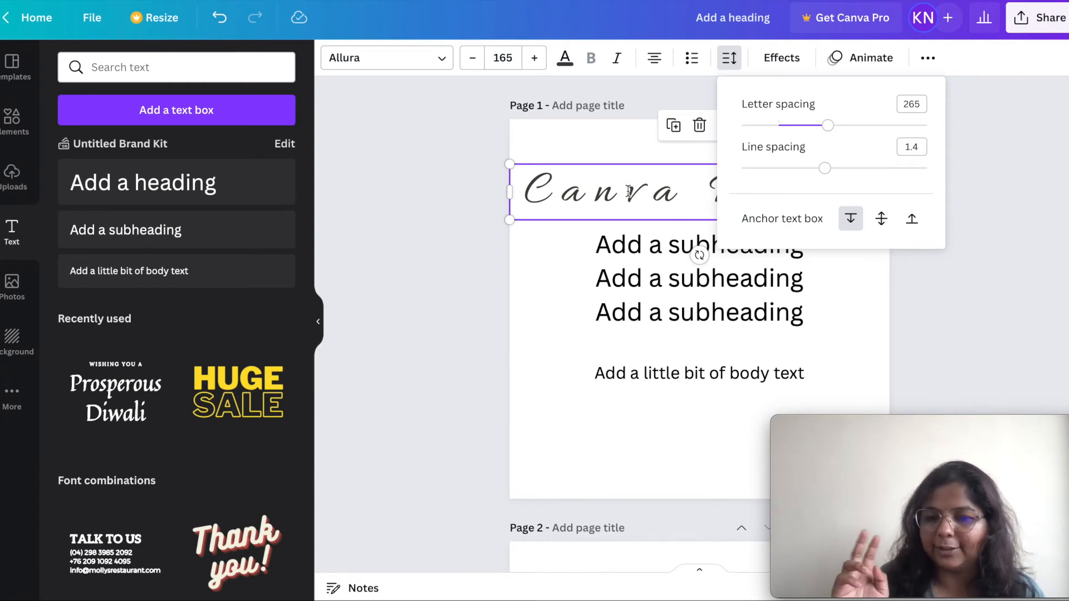
left_click_drag(829, 134, 783, 139)
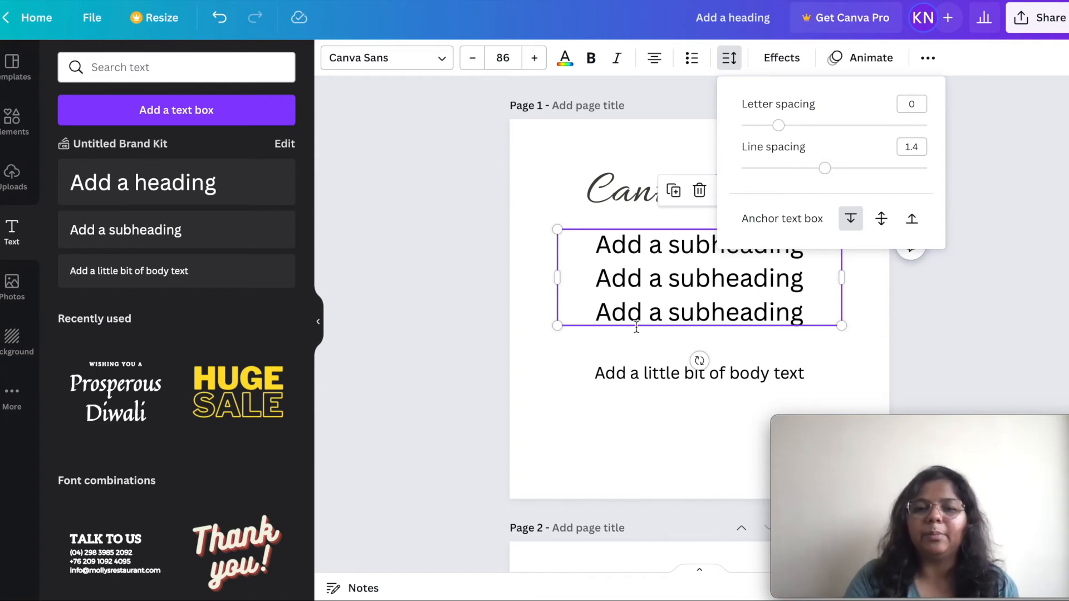
Try a line spacing of 2.41 on the three subheading lines and return it to 1.4.
left_click_drag(825, 168, 921, 174)
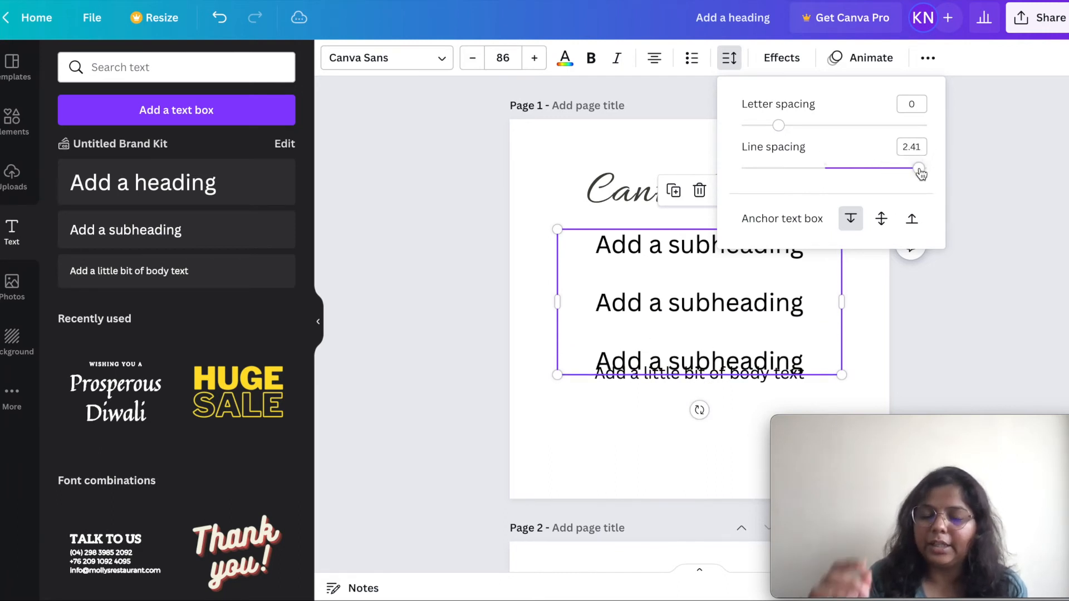
left_click_drag(919, 171, 825, 168)
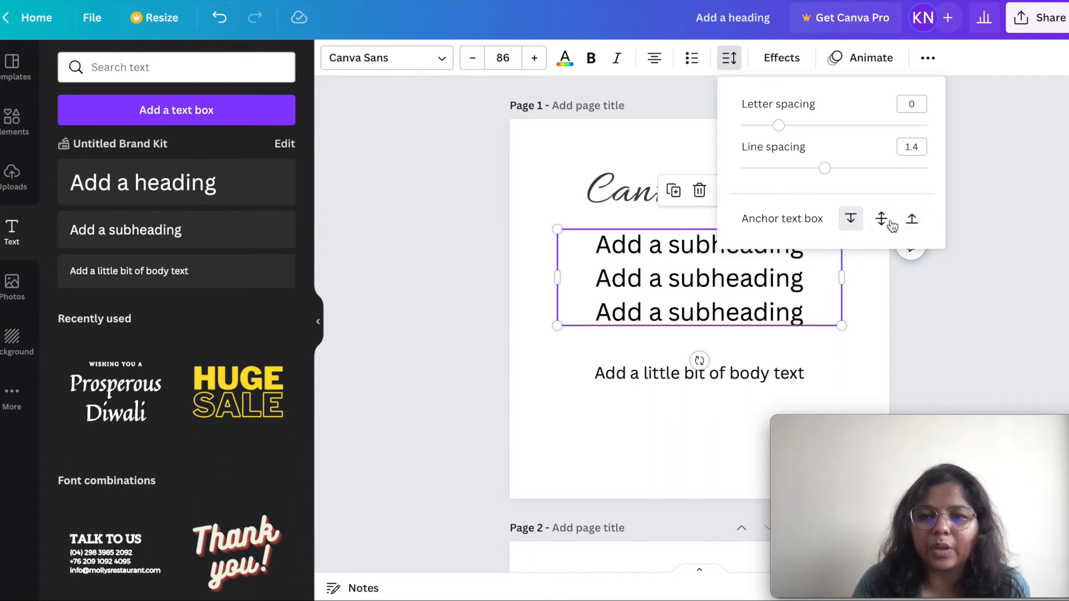
left_click(824, 169)
mouse_move(824, 169)
left_mouse_down()
mouse_move(885, 172)
mouse_move(776, 162)
mouse_move(974, 162)
mouse_move(804, 175)
mouse_move(928, 174)
mouse_move(823, 179)
left_mouse_up()
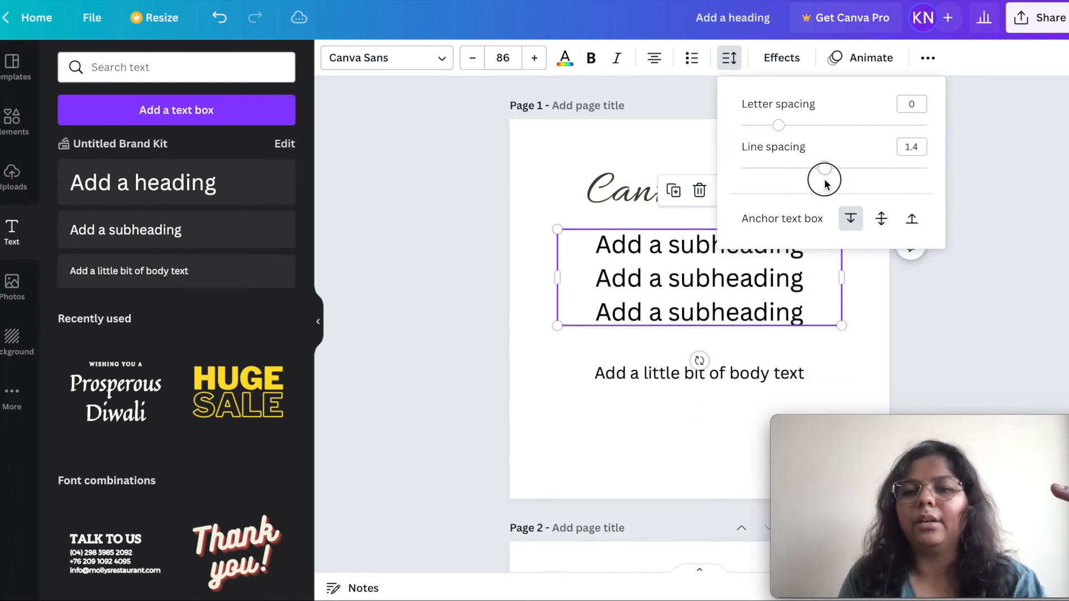
Try the middle anchor on the subheading text box, then anchor it to the bottom and set line spacing to 1.43.
left_click(882, 221)
mouse_move(825, 177)
left_mouse_down()
mouse_move(943, 178)
mouse_move(715, 179)
mouse_move(892, 179)
mouse_move(824, 169)
left_mouse_up()
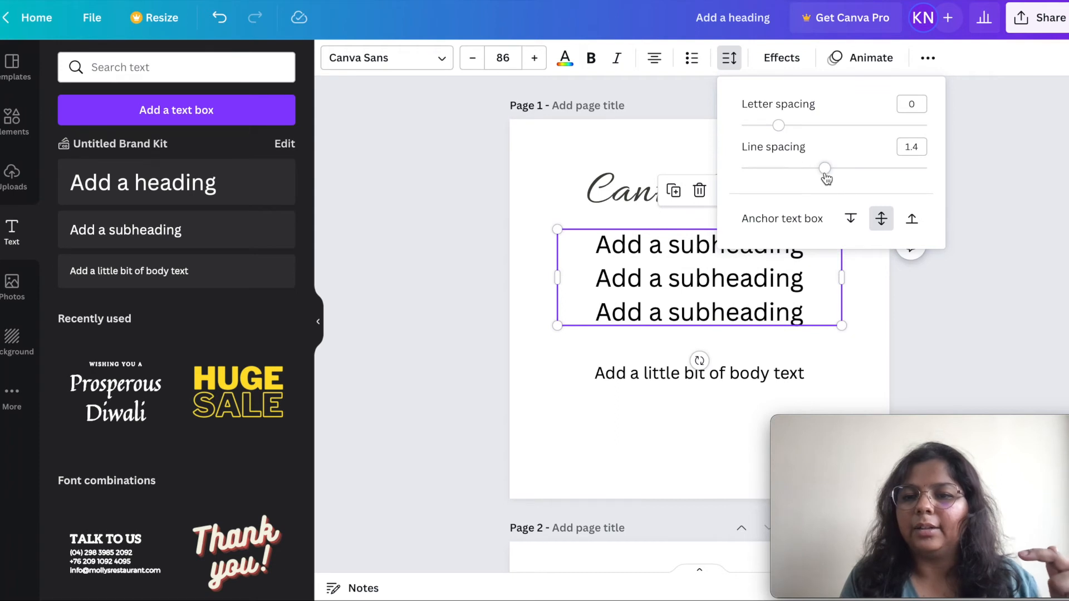
left_click(912, 223)
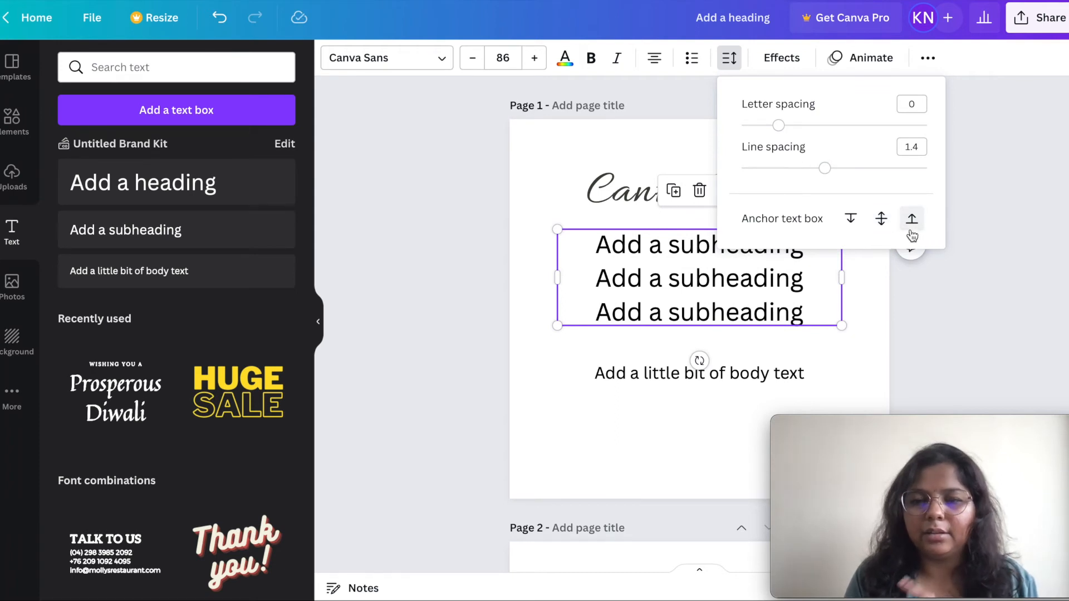
mouse_move(825, 168)
left_mouse_down()
mouse_move(925, 179)
mouse_move(816, 172)
mouse_move(883, 186)
mouse_move(829, 190)
left_mouse_up()
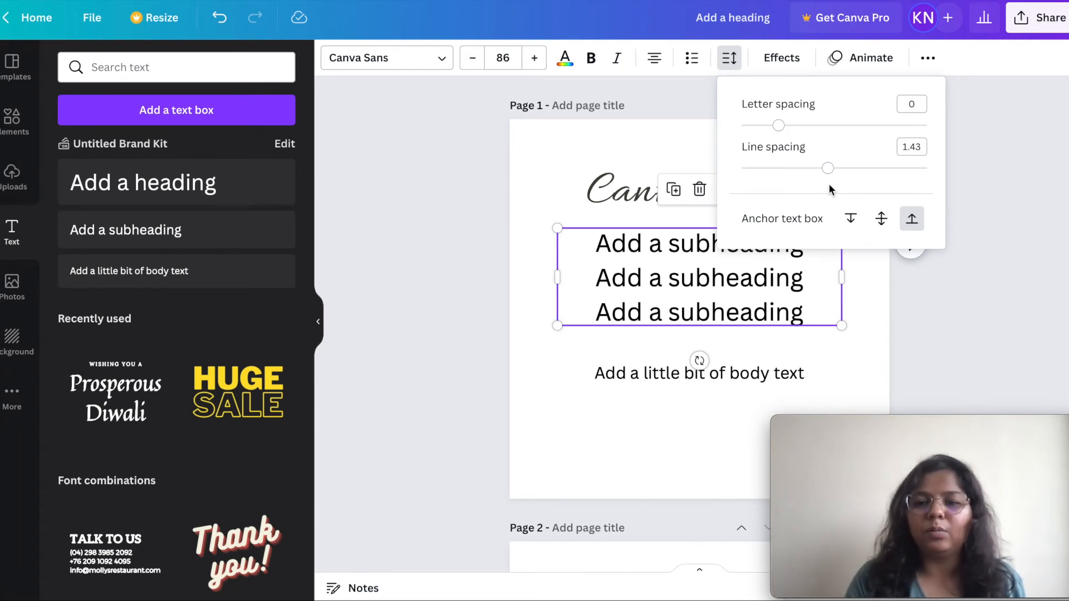
Apply the Curve shape effect at 14 to the heading and view the available text animations.
left_click(791, 59)
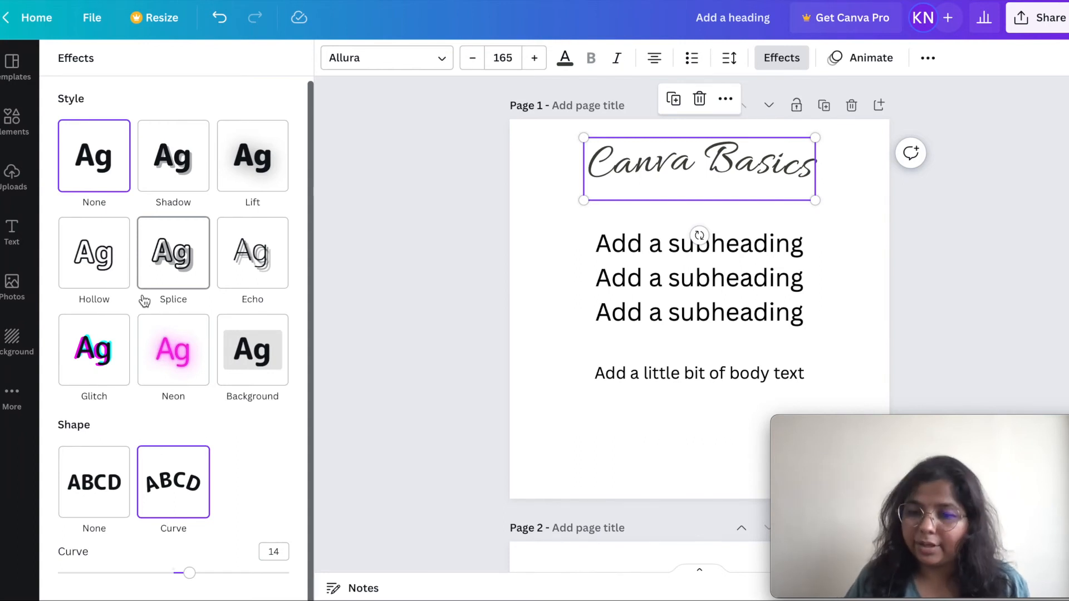
left_click(878, 66)
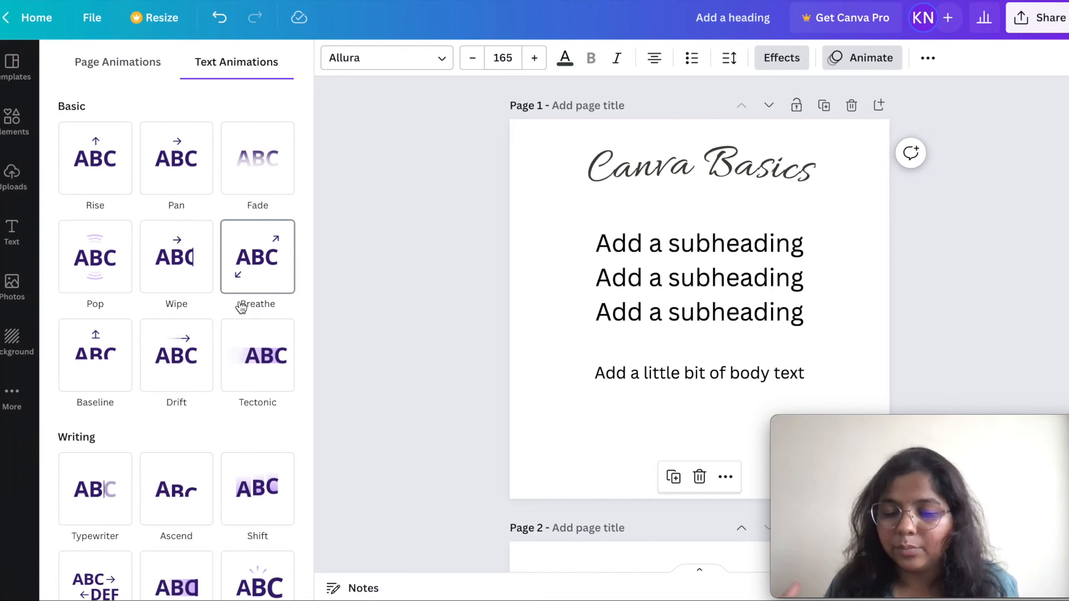
Try toggling underline on and off for the selected text.
left_click(928, 58)
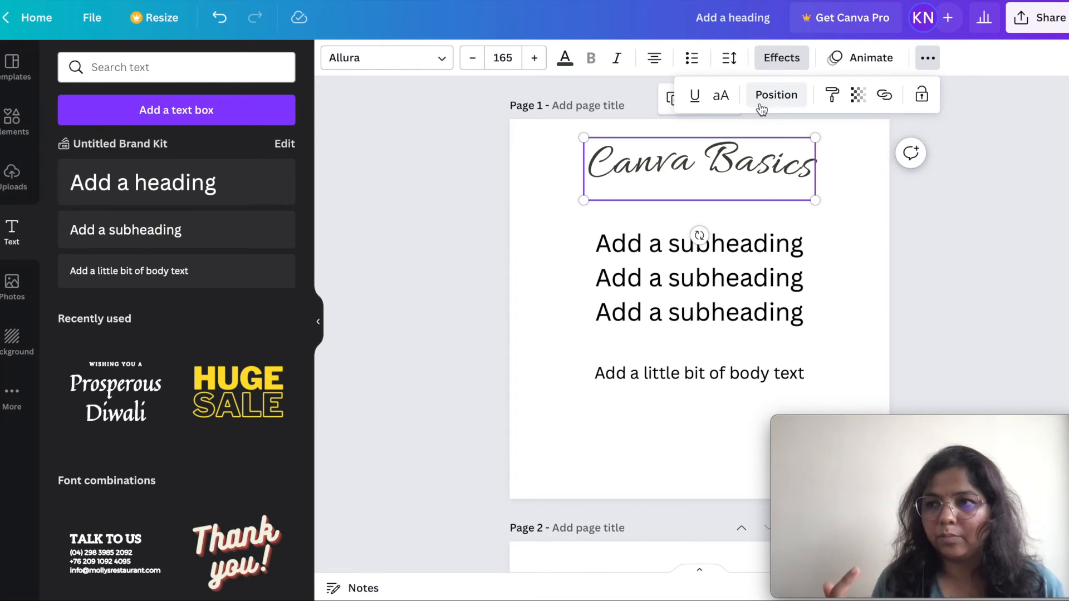
left_click(694, 96)
left_click(692, 103)
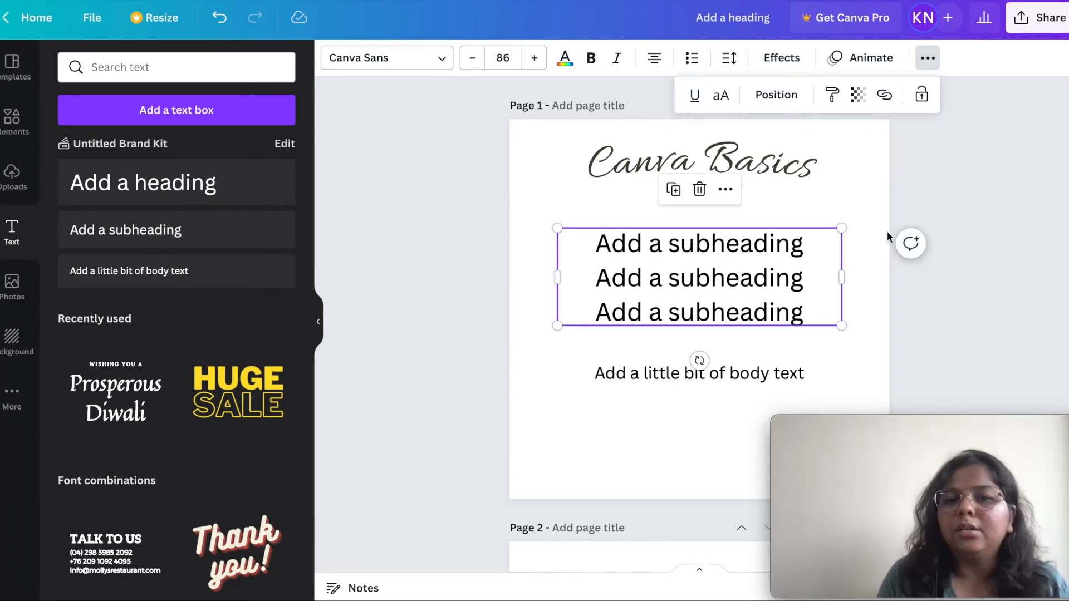
Toggle uppercase on the three subheading lines, leaving them in uppercase.
left_click(721, 96)
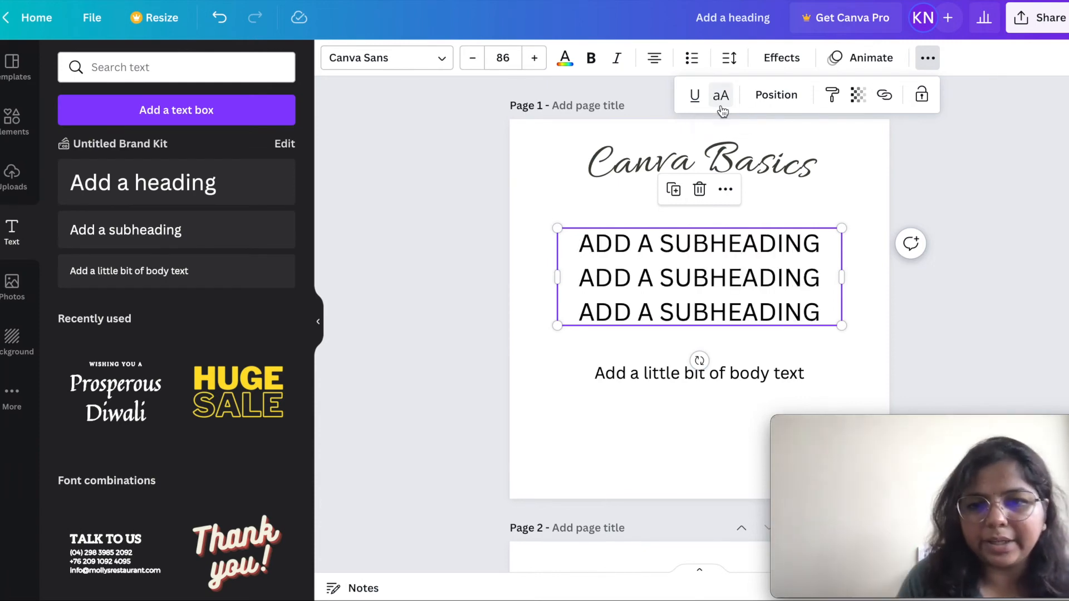
left_click(721, 109)
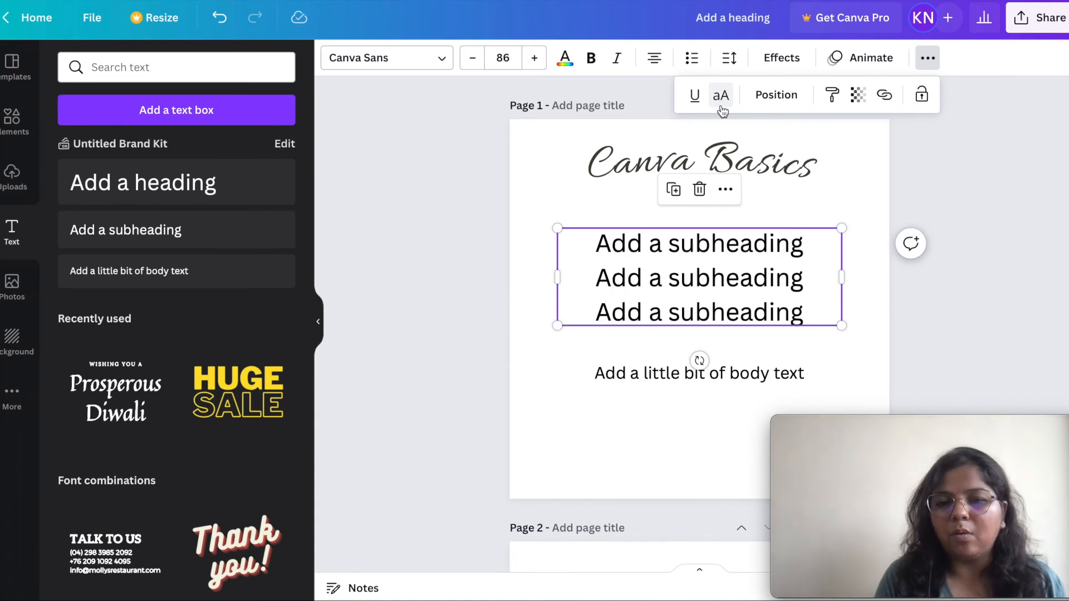
left_click(722, 109)
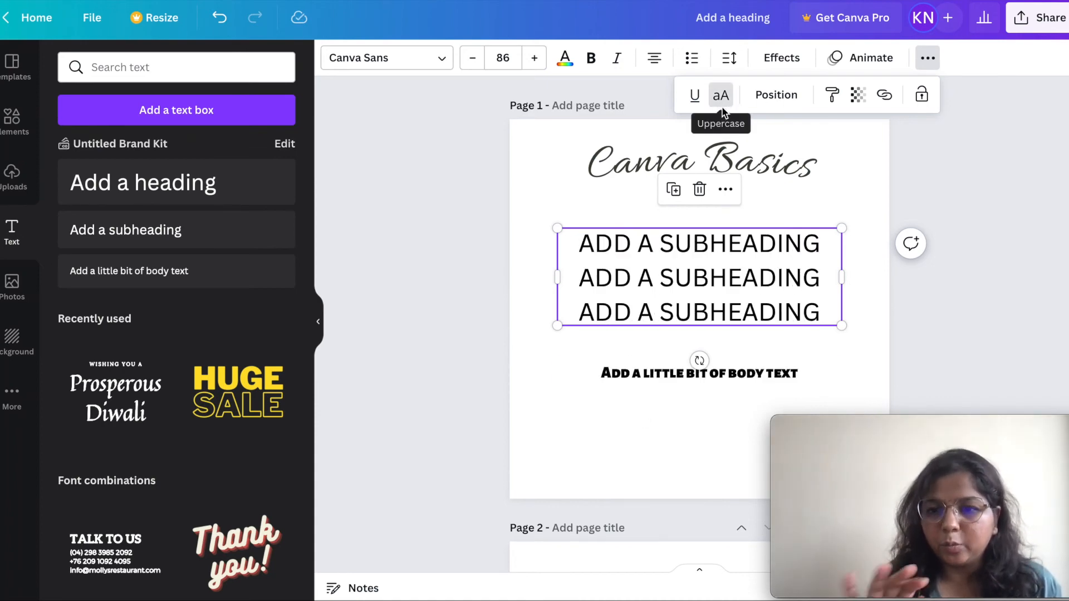
Try uppercase on the "Canva Basics" heading and switch it back to mixed case.
left_click(741, 156)
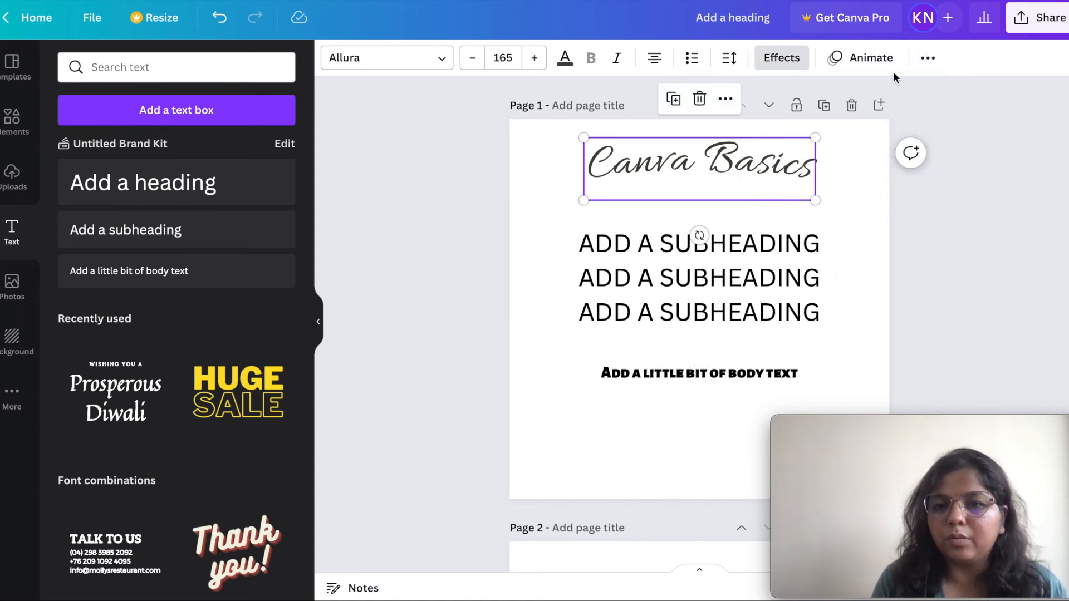
left_click(928, 59)
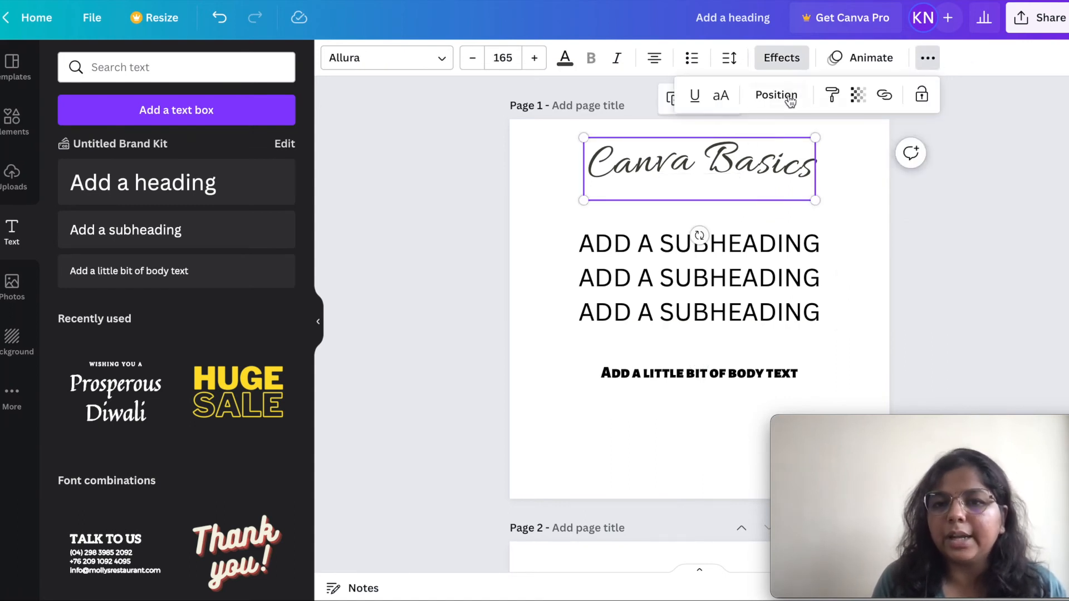
left_click(723, 97)
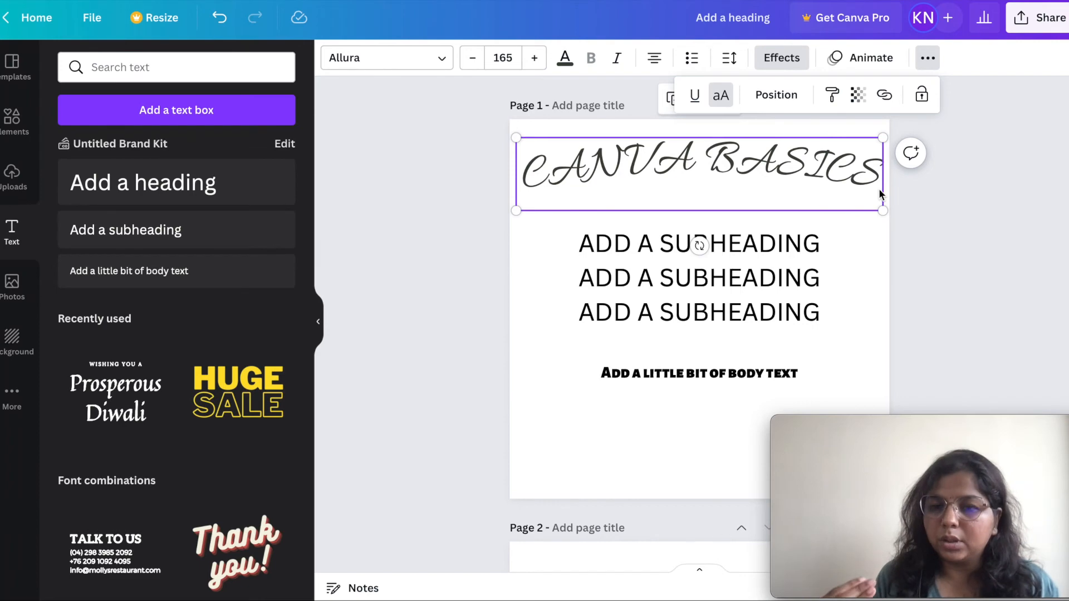
left_click(721, 95)
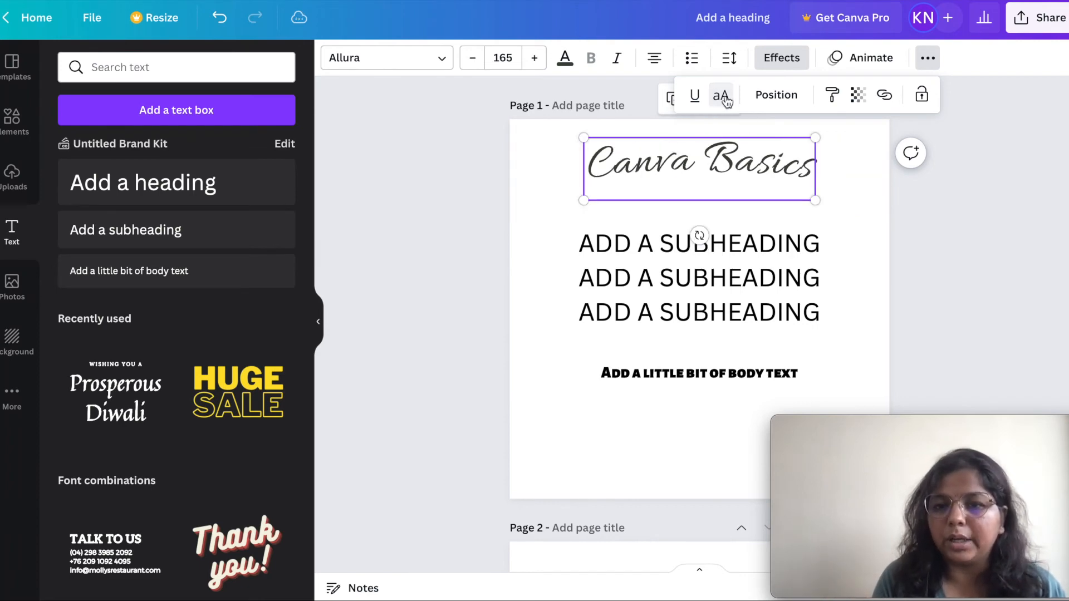
Check the body text line's font, Alegreya Sans SC Black, in the font list.
left_click(656, 368)
left_click(425, 60)
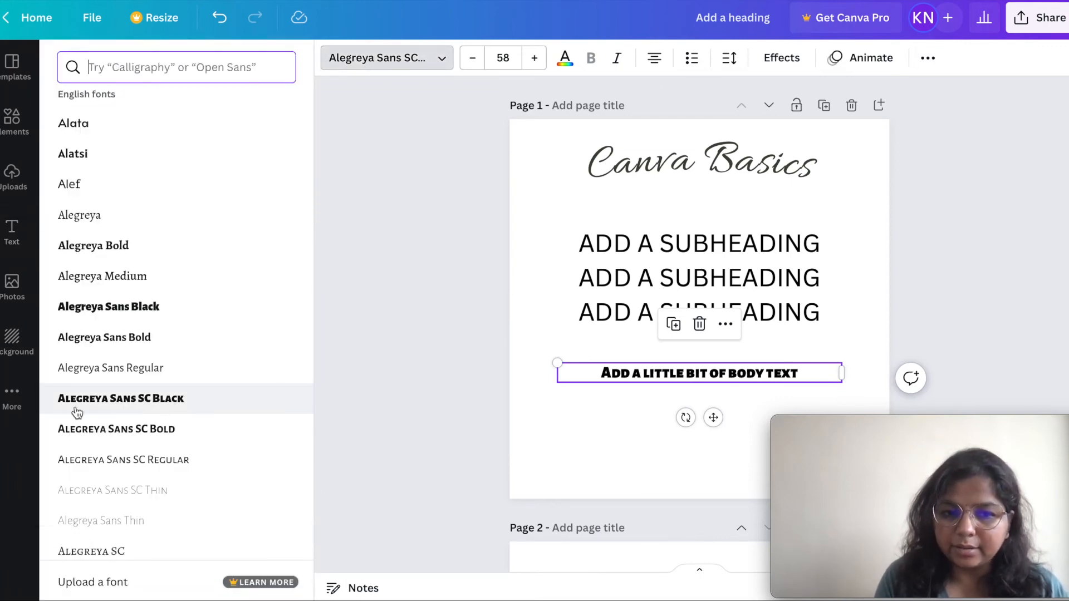
left_click(468, 412)
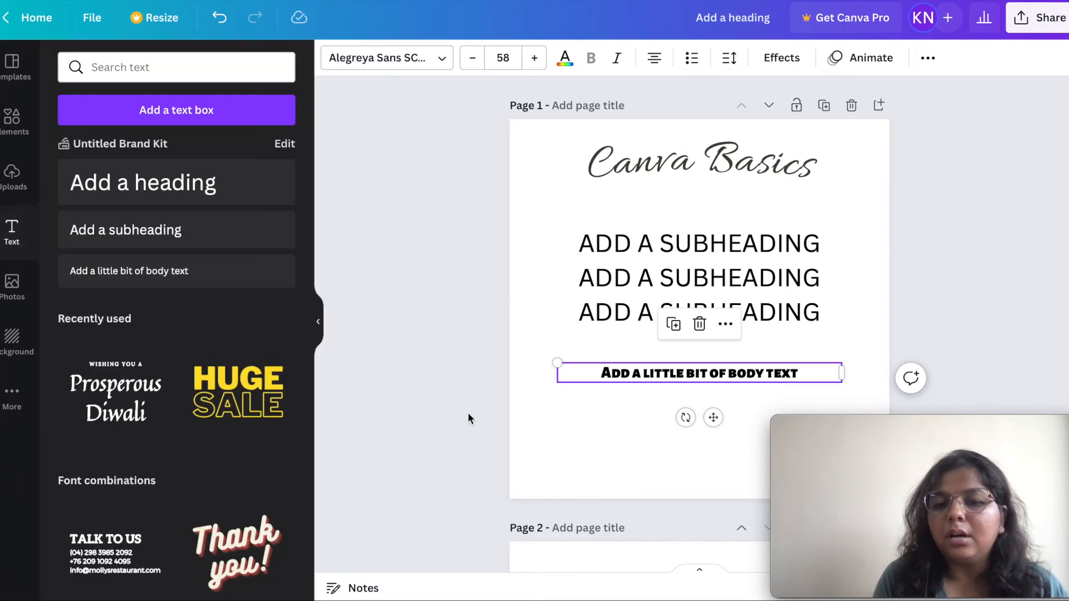
Try toggling uppercase repeatedly on the body text line, then deselect it.
left_click(928, 57)
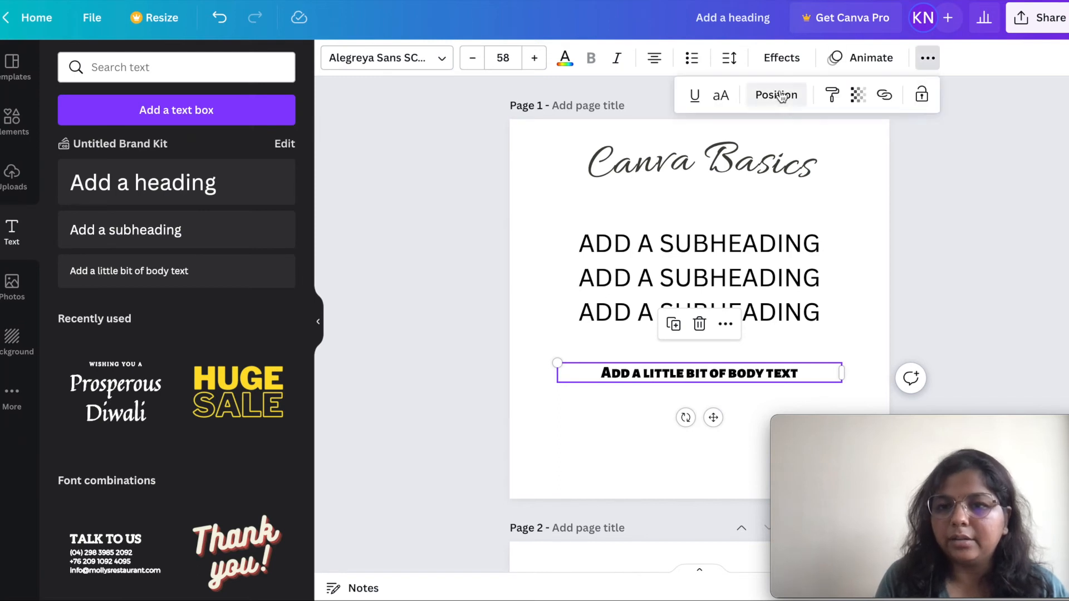
left_click(722, 98)
left_click(724, 100)
left_click(724, 100)
left_click(724, 100)
left_click(724, 100)
left_click(724, 99)
left_click(724, 100)
left_click(724, 100)
left_click(724, 99)
left_click(725, 101)
left_click(725, 101)
left_click(725, 100)
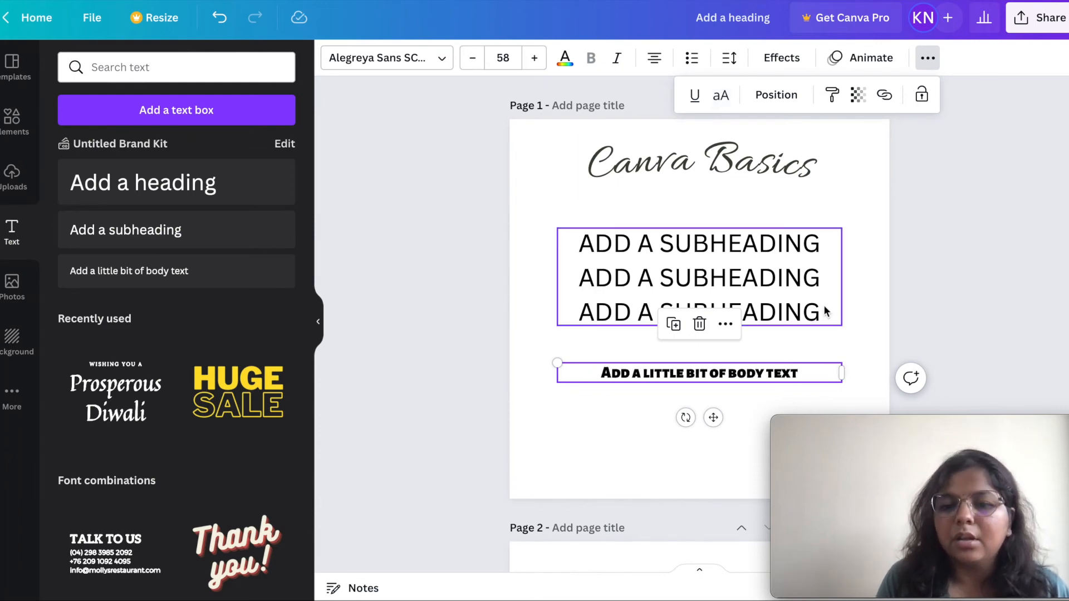
left_click(844, 336)
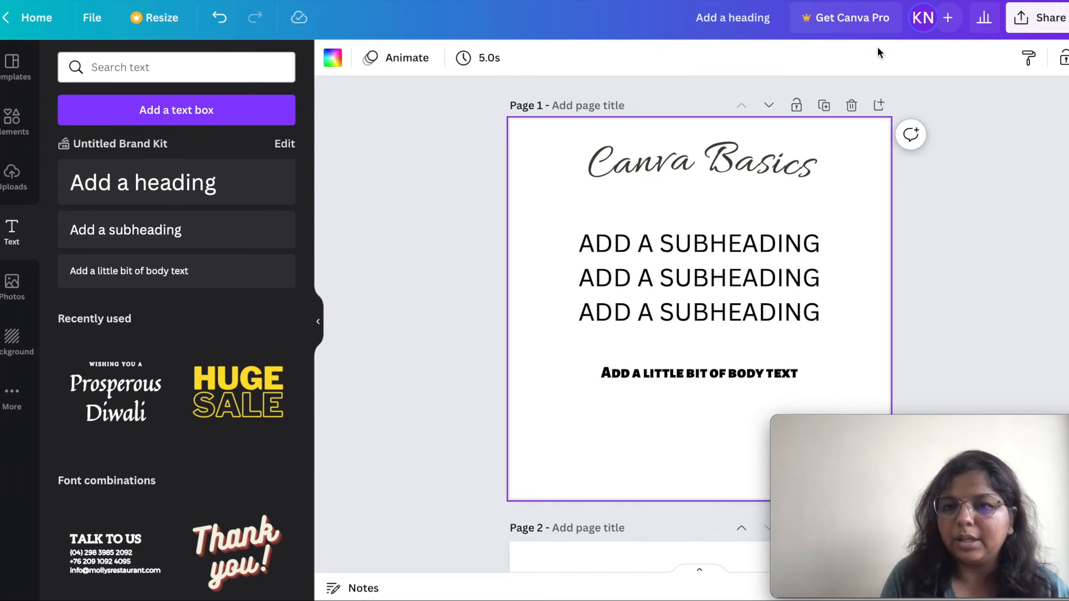
Align the three-line subheading text box to the middle of page 1.
left_click(787, 244)
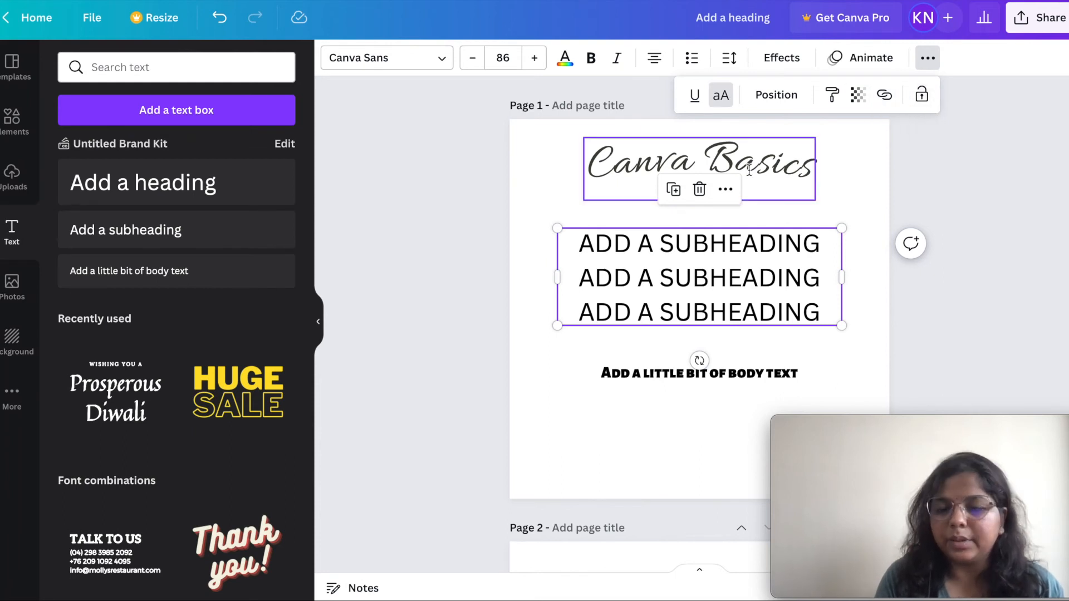
left_click(777, 96)
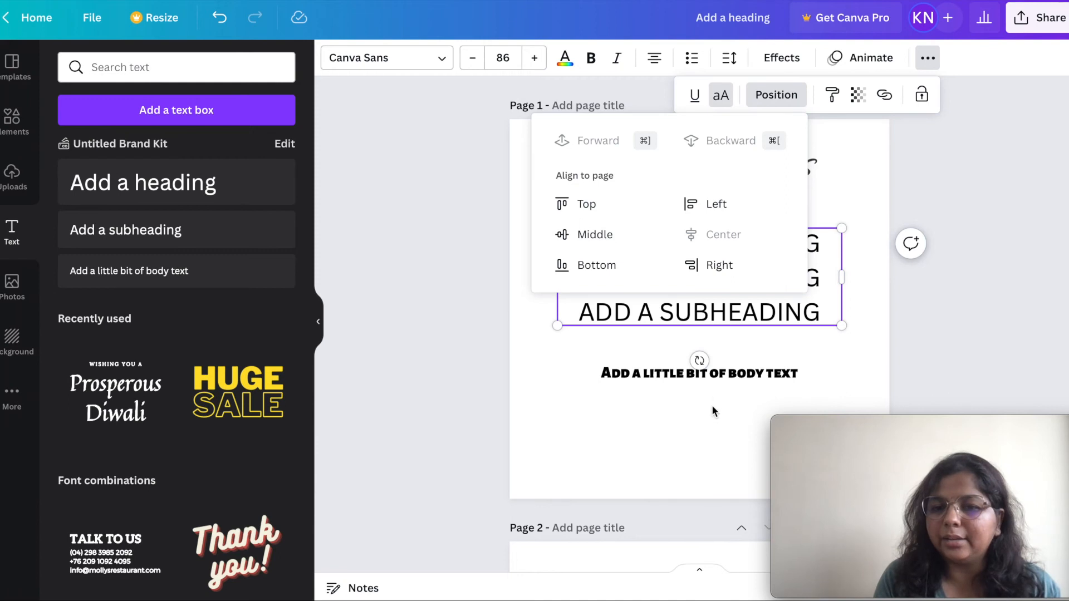
left_click(579, 240)
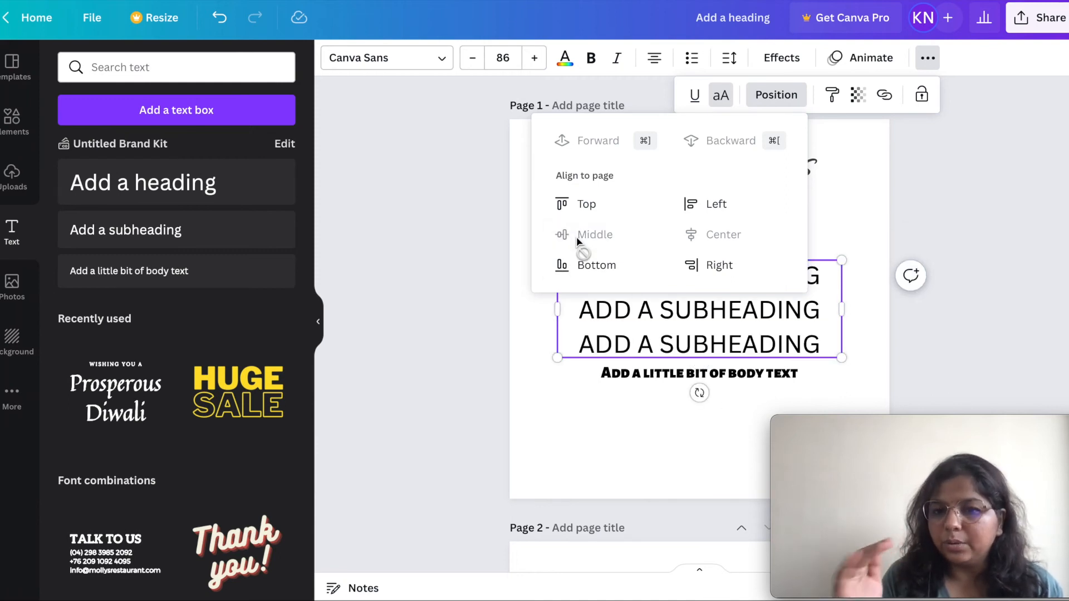
left_click(920, 188)
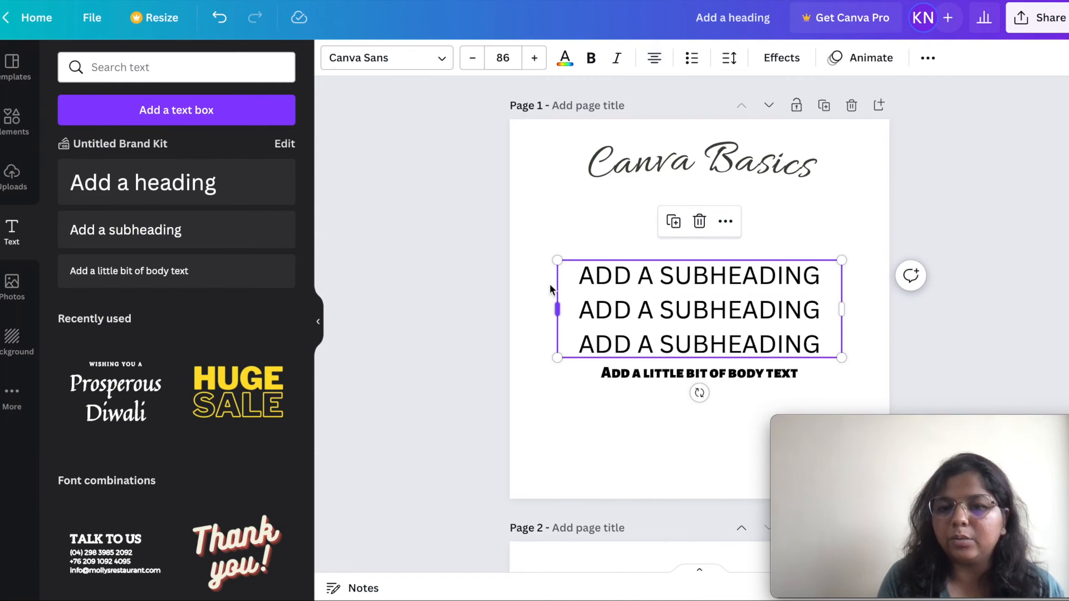
Try the transparency setting on the three-line subheading text box.
left_click(928, 59)
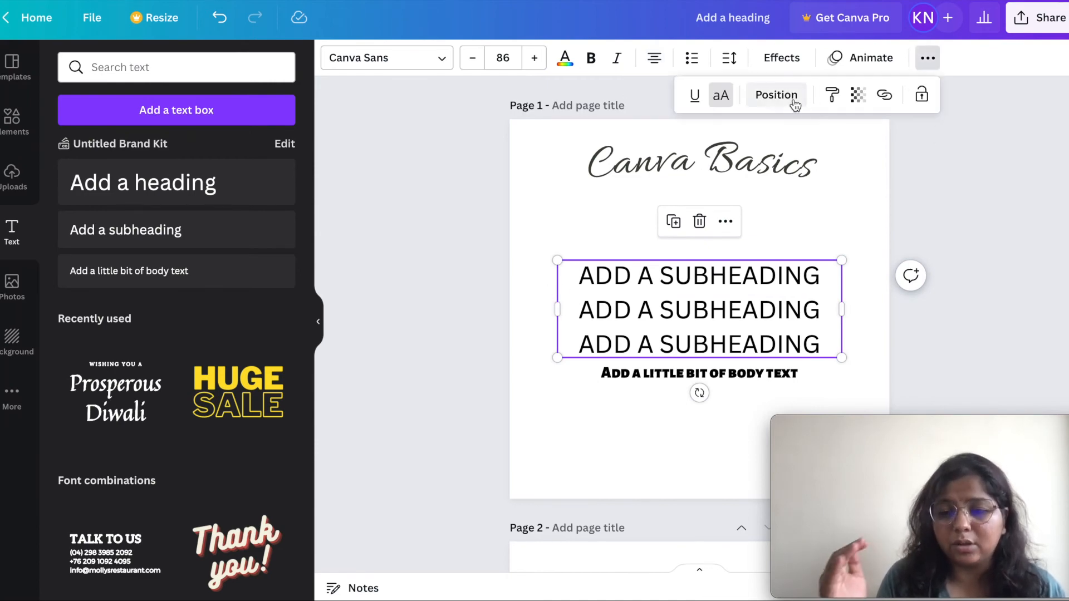
left_click(858, 95)
mouse_move(858, 157)
left_mouse_down()
mouse_move(754, 159)
mouse_move(875, 159)
left_mouse_up()
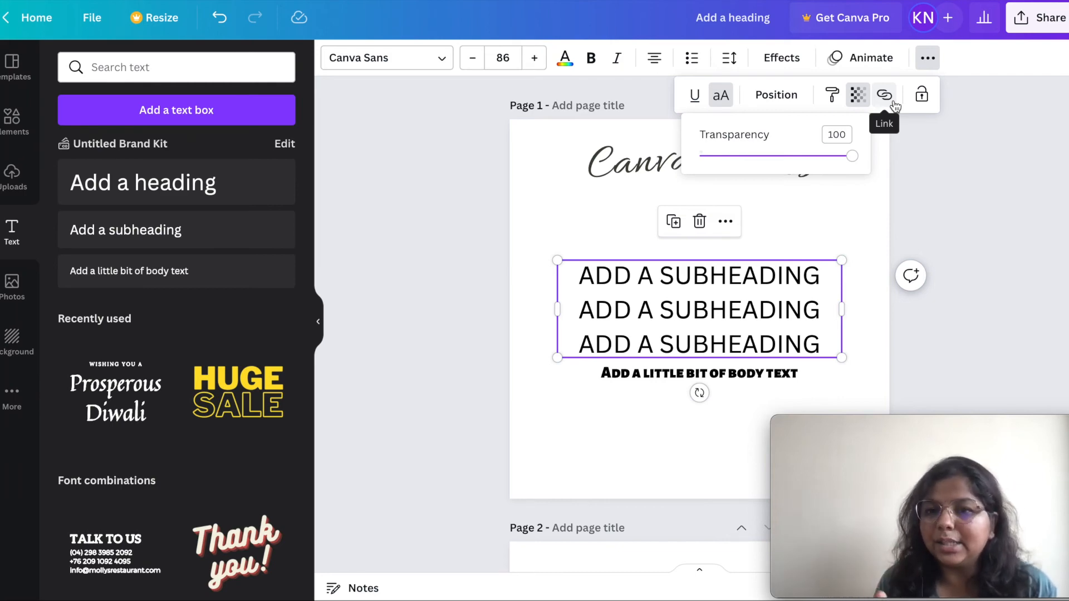
Copy the three-line subheading's style and apply it to the body text line beneath it.
left_click(834, 100)
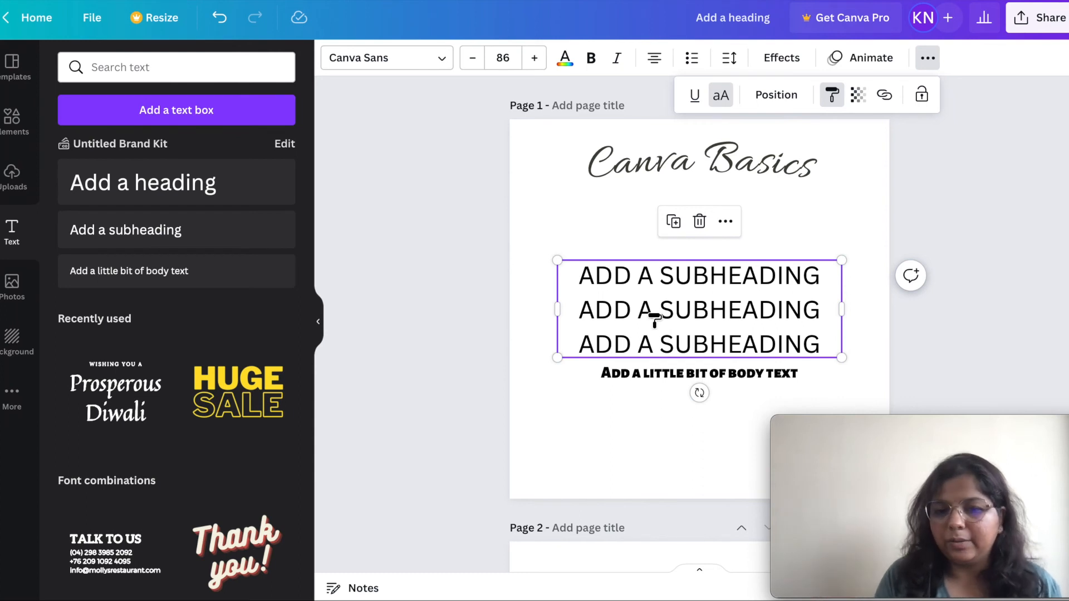
left_click(759, 316)
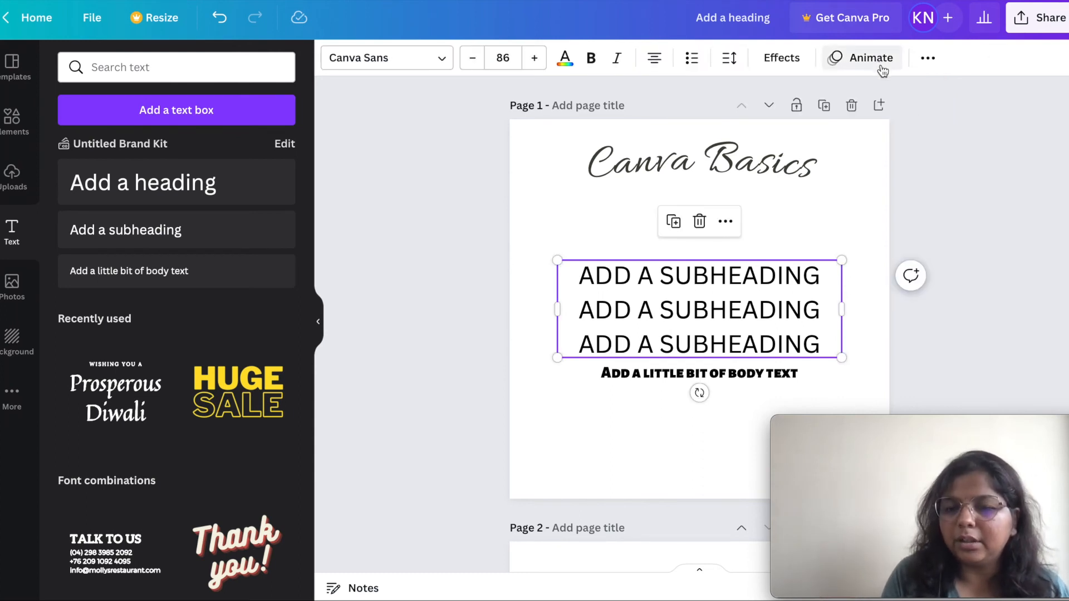
left_click(928, 58)
left_click(834, 98)
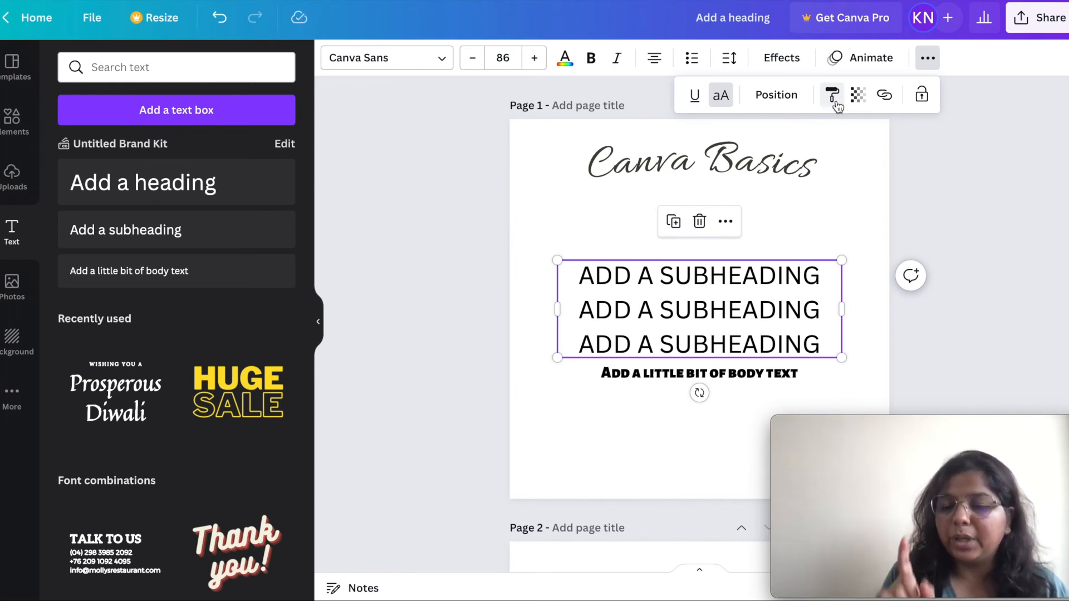
left_click(833, 96)
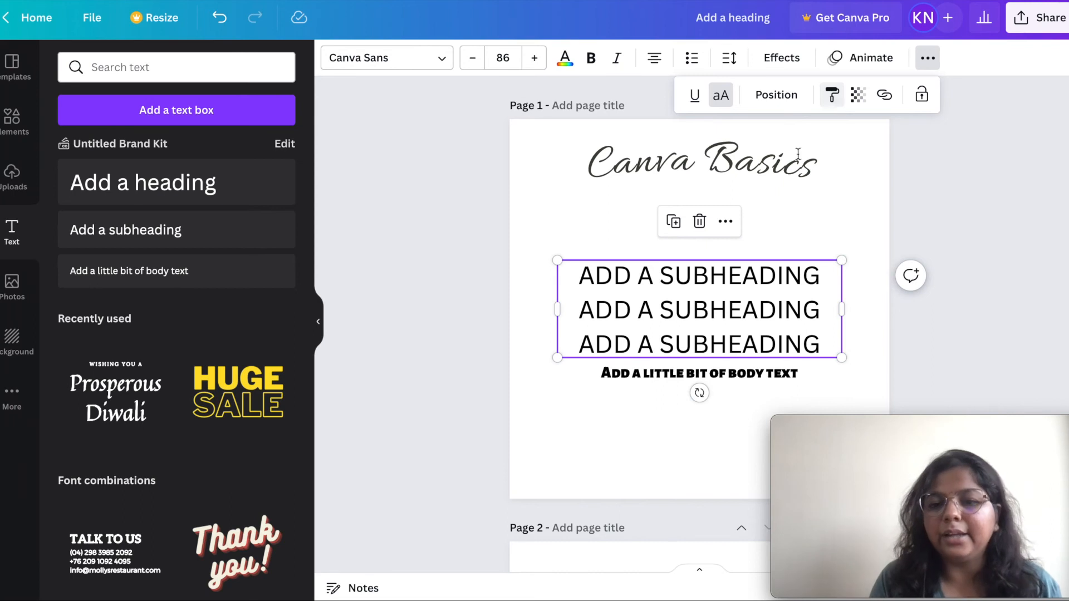
left_click(628, 376)
left_click_drag(672, 375, 672, 409)
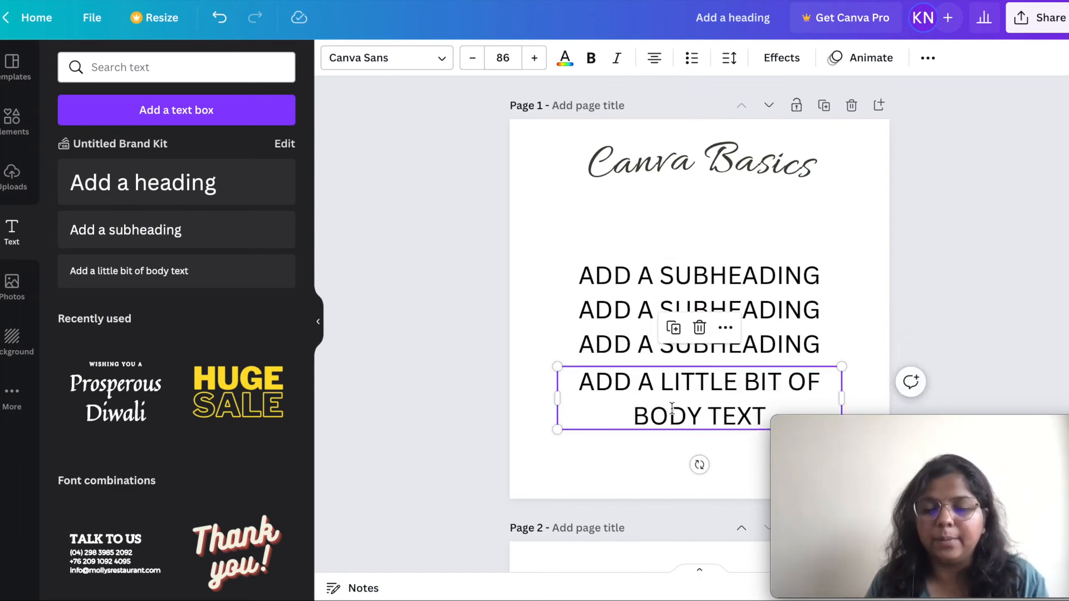
Delete all the text elements from page 1.
key("ctrl+a")
key("Delete")
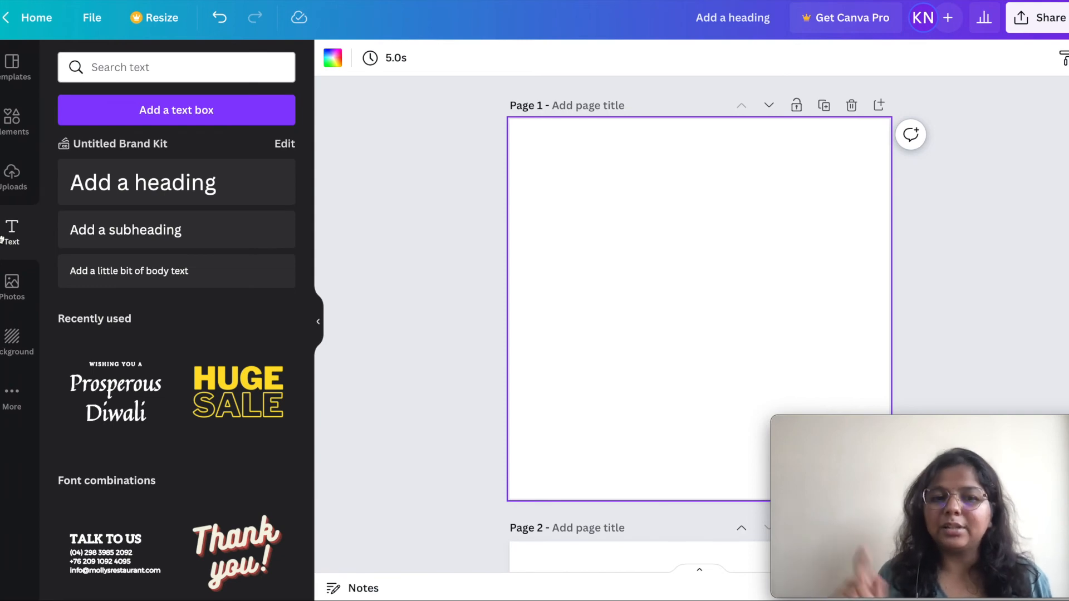
Browse the stock photo library by category and show the Nature photos.
left_click(19, 280)
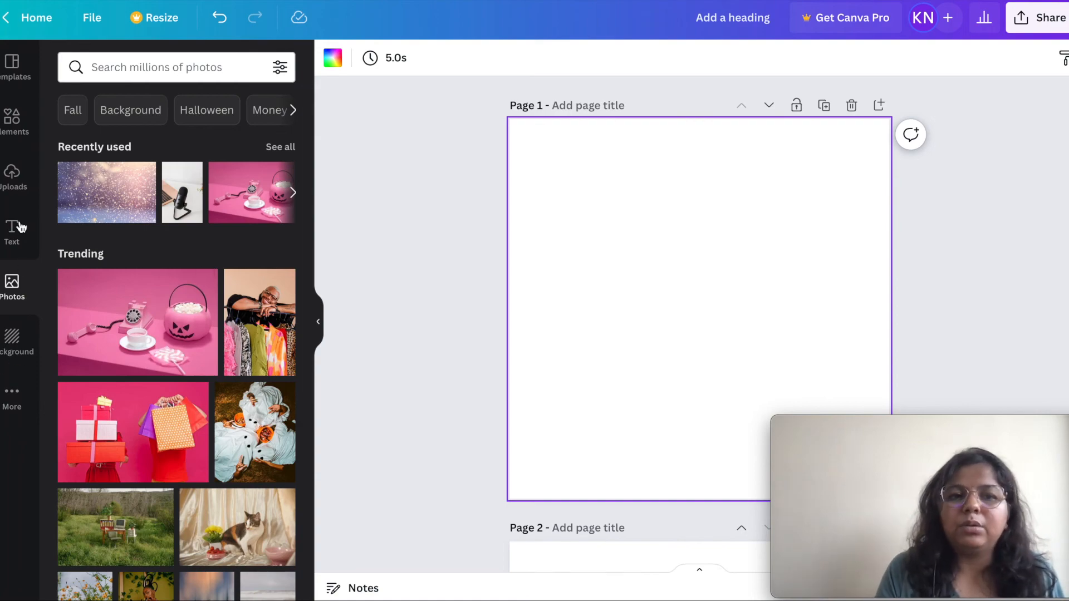
scroll(117, 498, "down", 10)
scroll(118, 498, "up", 10)
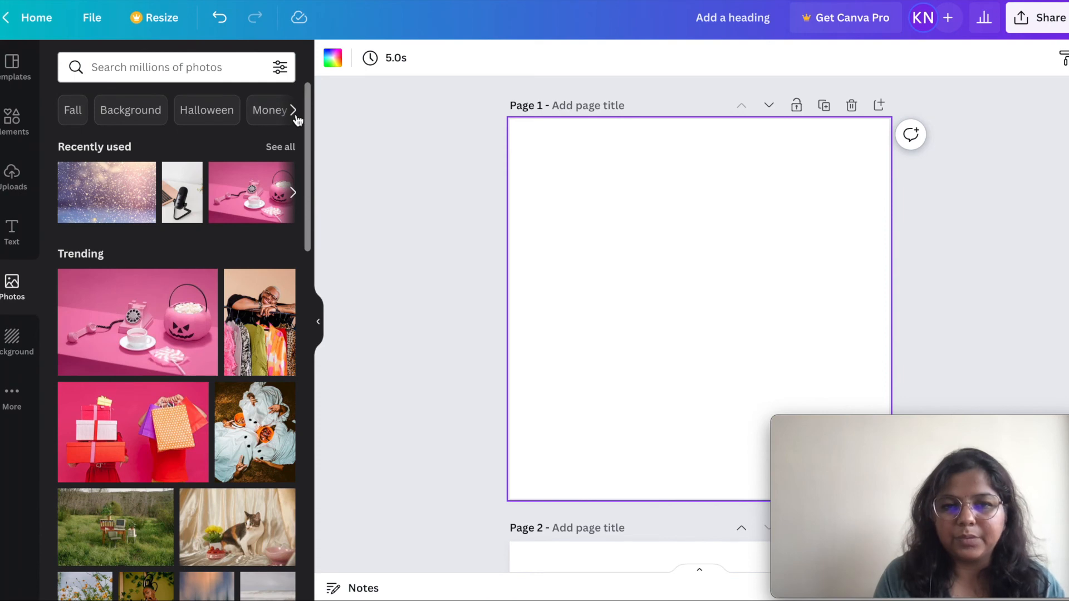
left_click(293, 111)
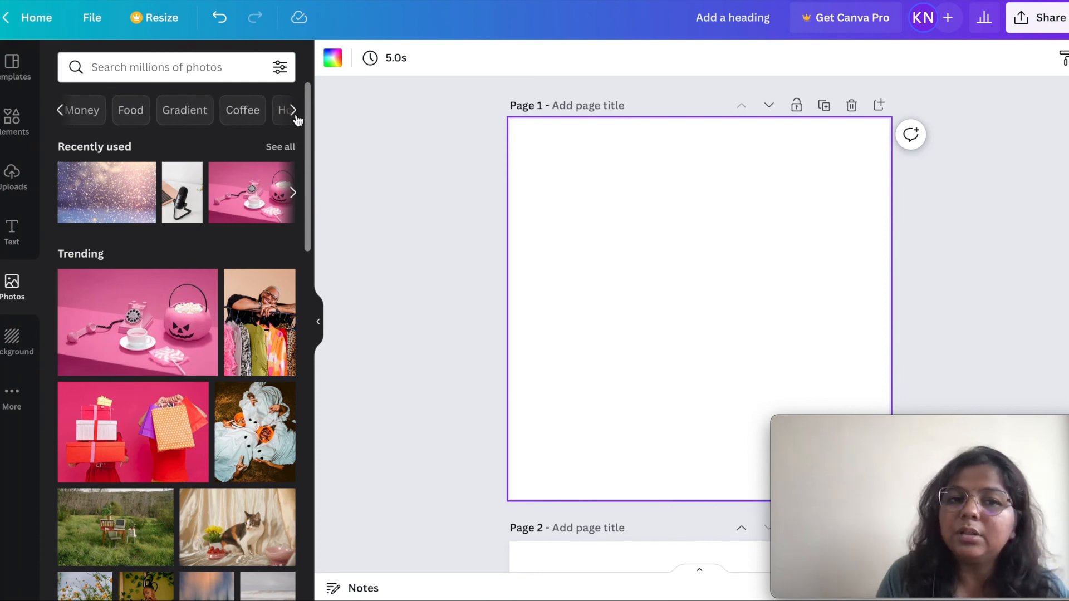
left_click(294, 111)
left_click(293, 111)
left_click(294, 111)
left_click(227, 110)
scroll(119, 423, "down", 5)
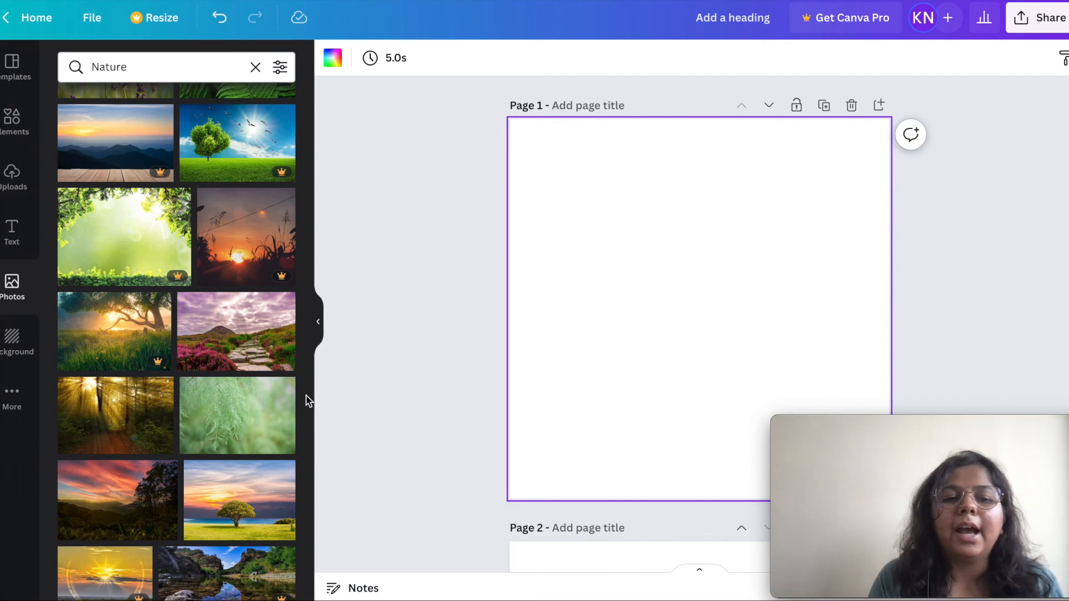
Try the sunlit forest path photo on page 1 at a smaller size, then remove it.
left_click(115, 416)
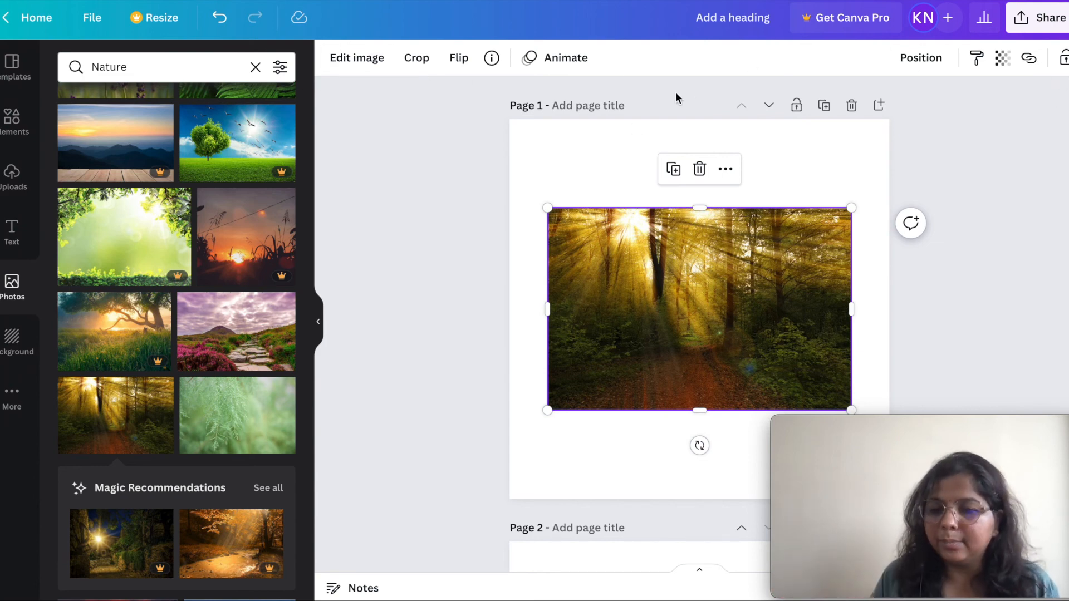
left_click_drag(730, 307, 752, 260)
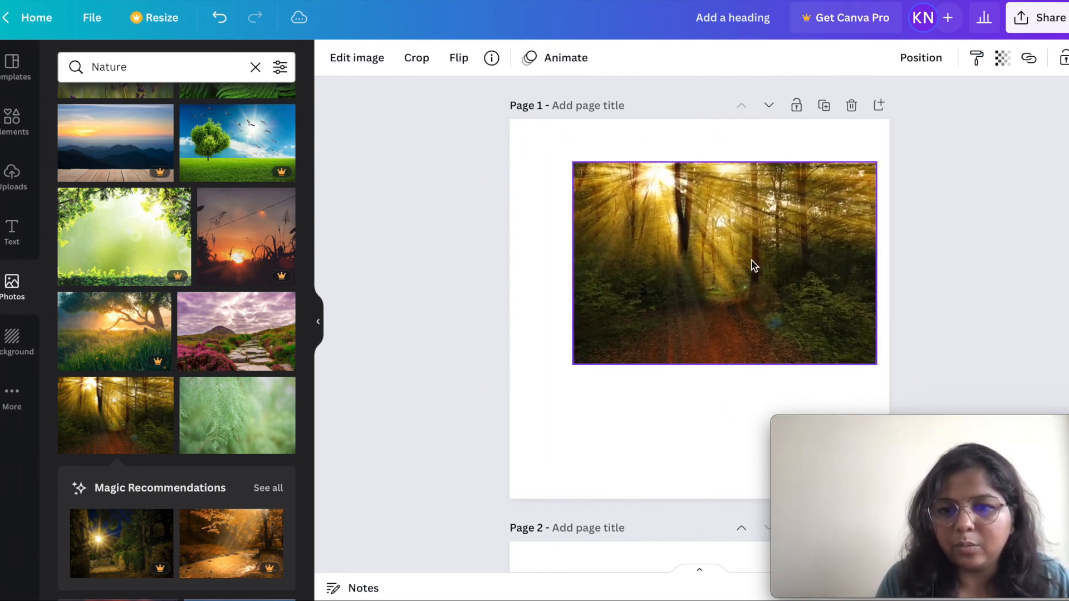
left_click_drag(877, 163, 771, 228)
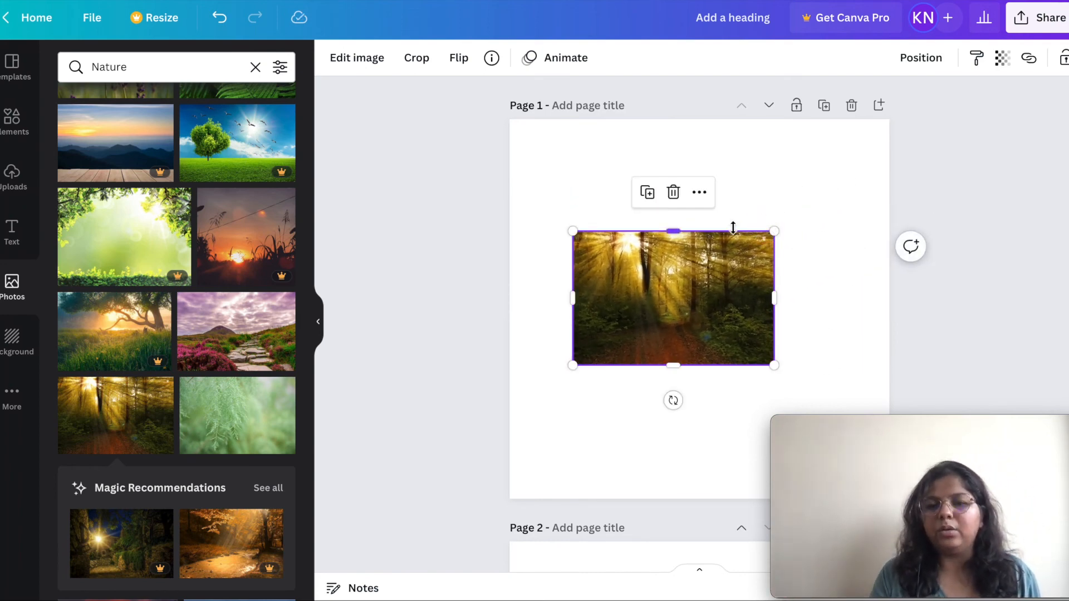
left_click_drag(711, 328, 780, 345)
key("Delete")
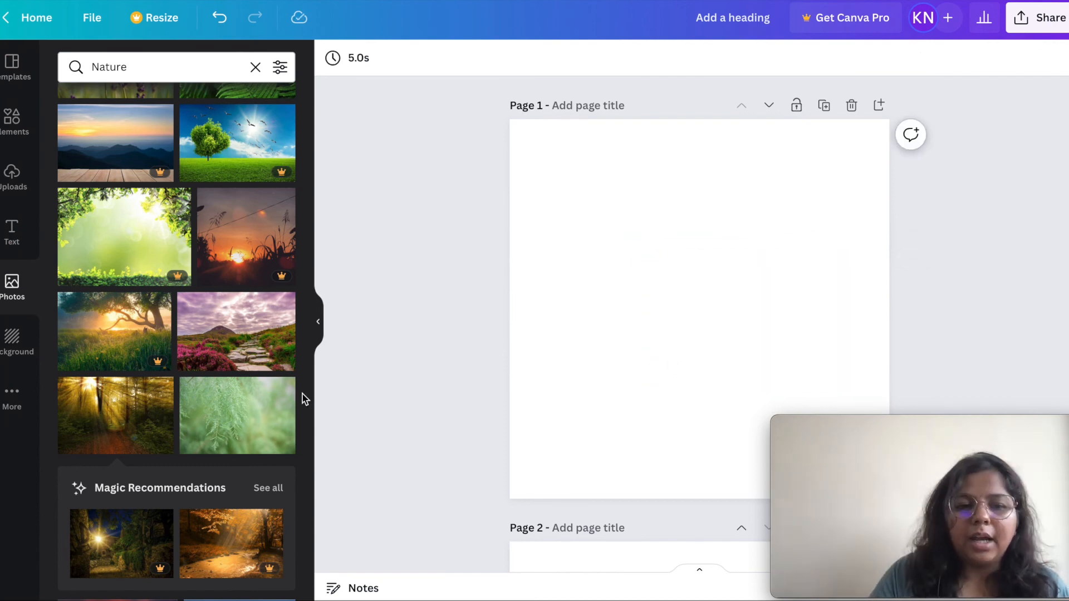
Set the sunlit forest path photo as the full background of page 1.
left_click(142, 413)
left_click_drag(142, 413, 519, 357)
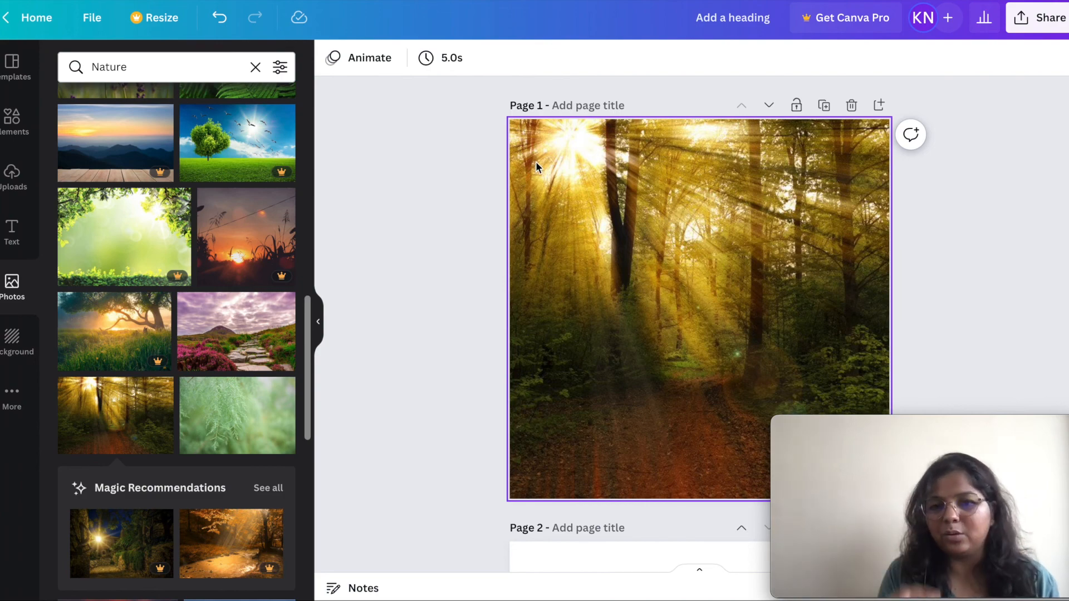
Try shifting page 1's background photo sideways and enlarging it within its crop area.
left_click(612, 163)
double_click(612, 163)
left_click_drag(612, 163, 1053, 214)
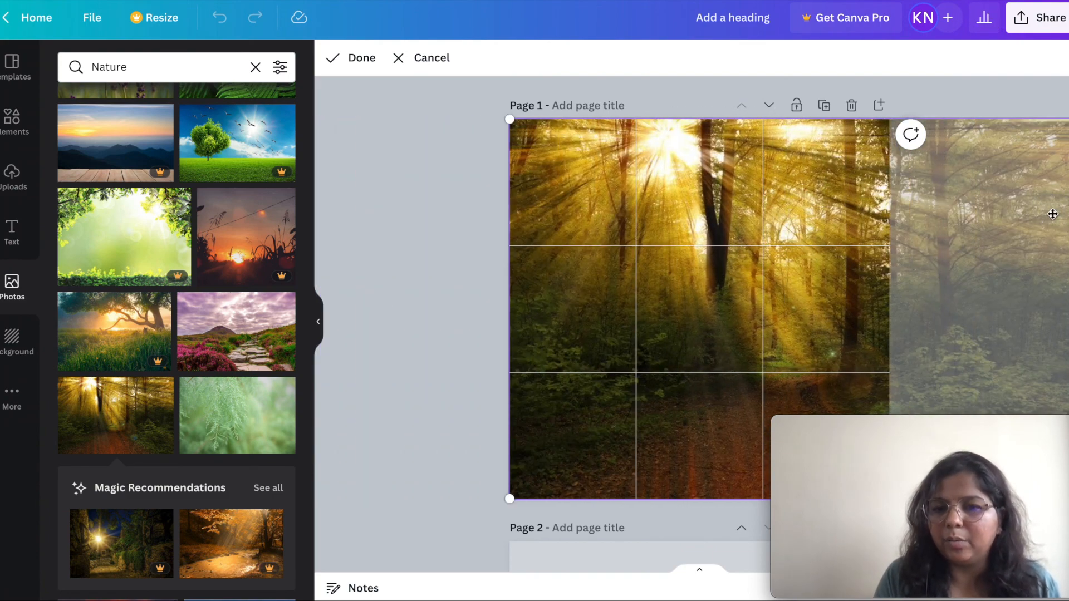
left_click(476, 257)
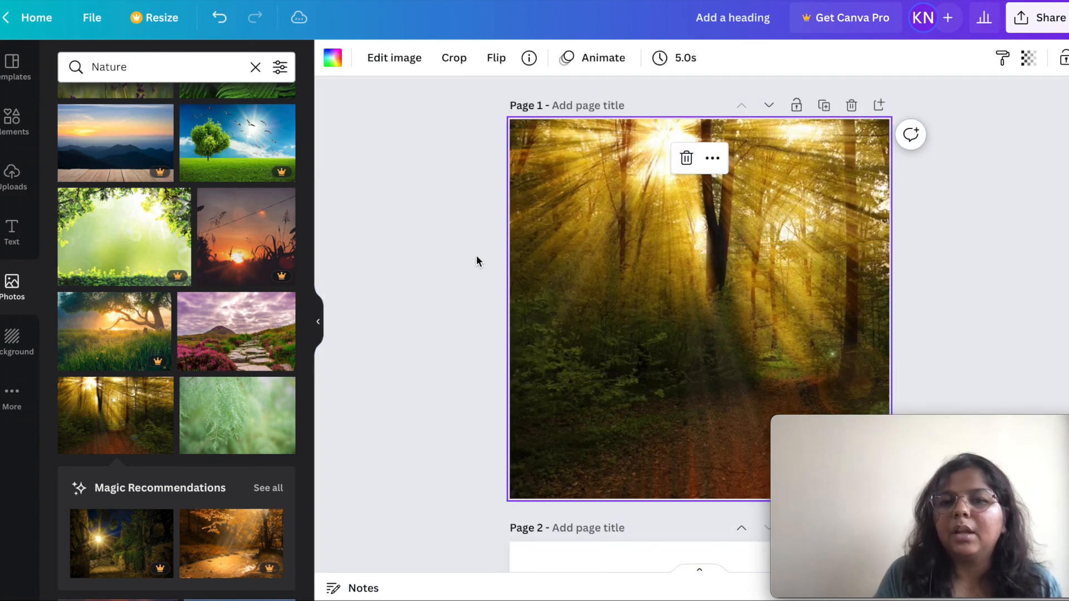
double_click(654, 295)
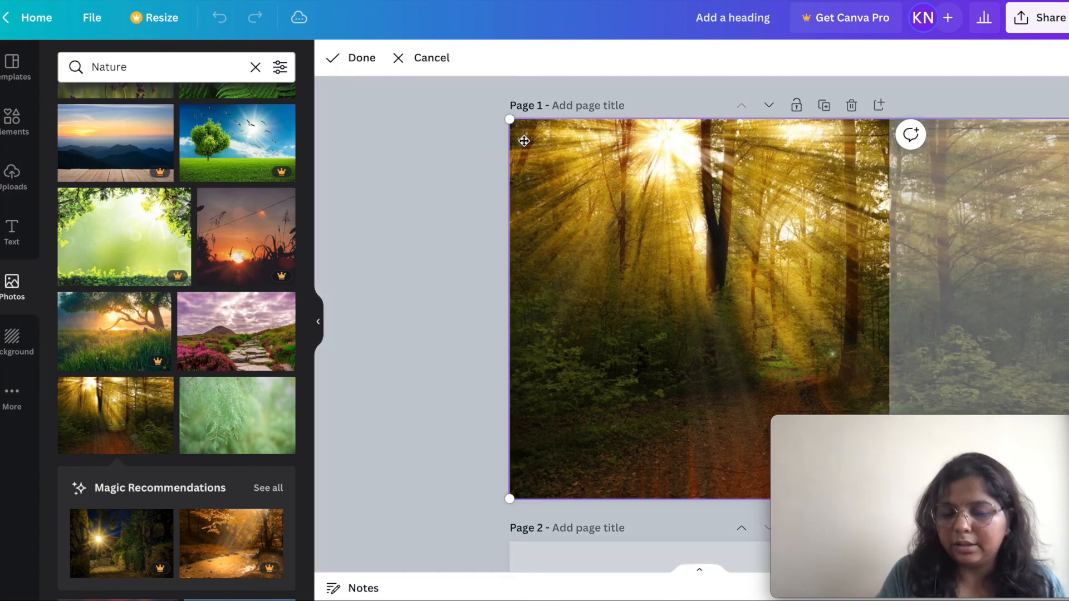
left_click_drag(513, 122, 218, 11)
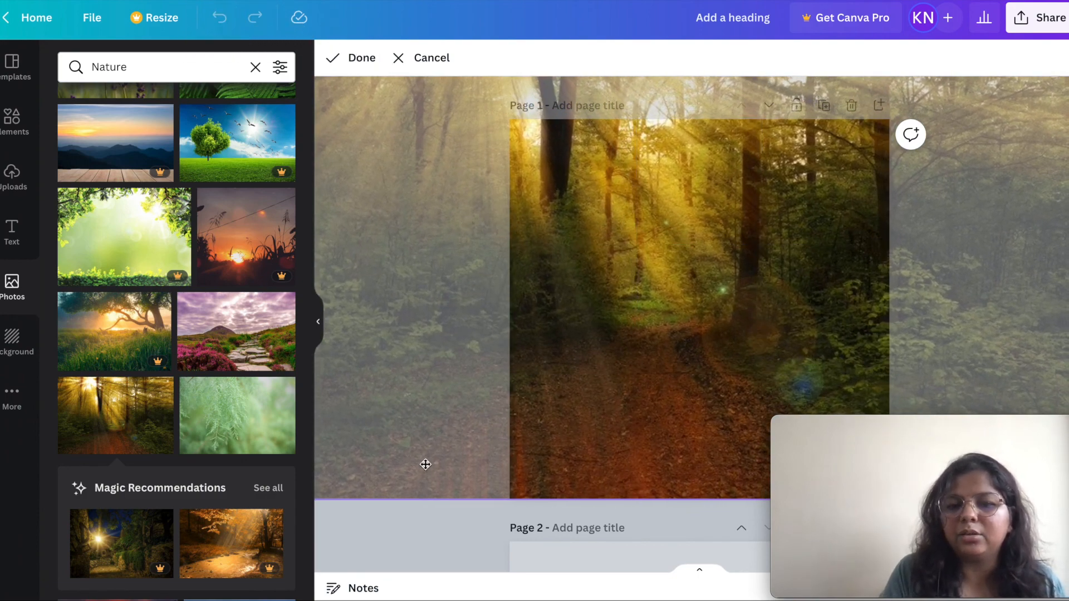
left_click(422, 522)
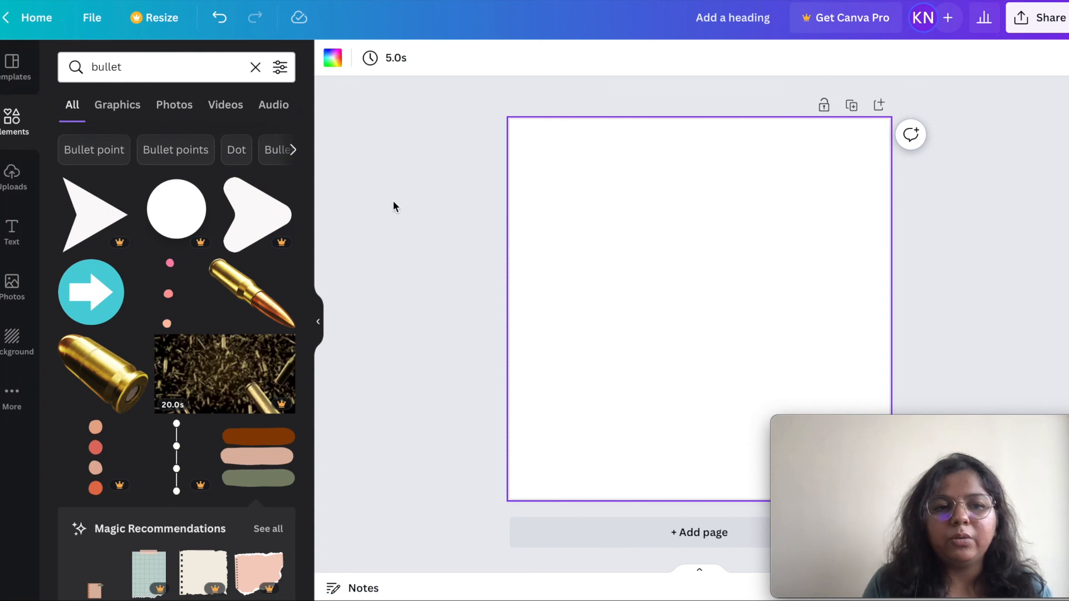
Find the Frame elements and add the laptop frame to the blank page 2.
left_click(8, 139)
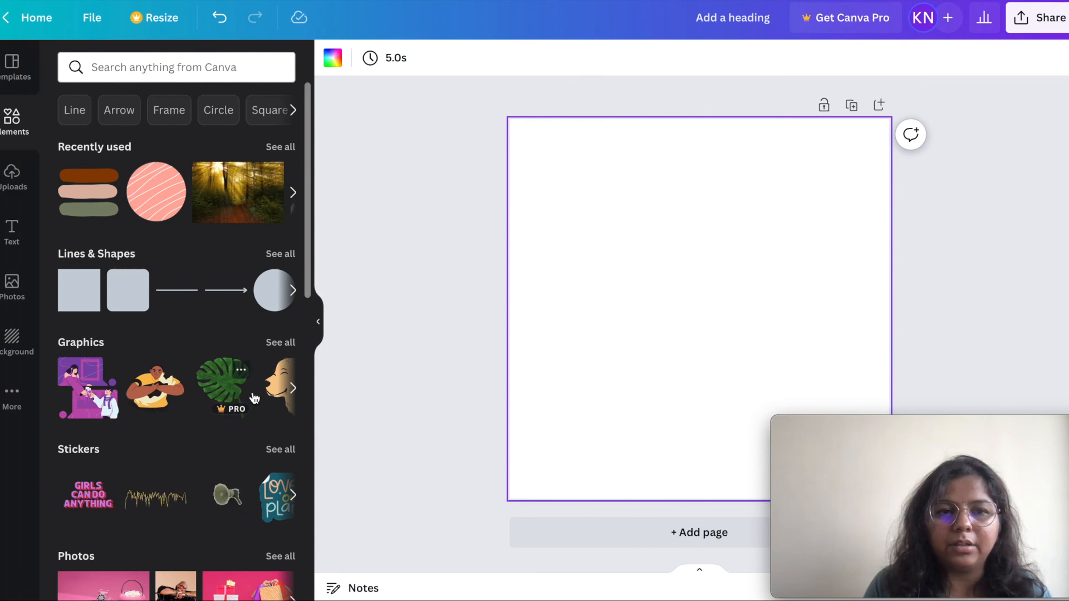
scroll(250, 398, "down", 3)
scroll(250, 398, "up", 3)
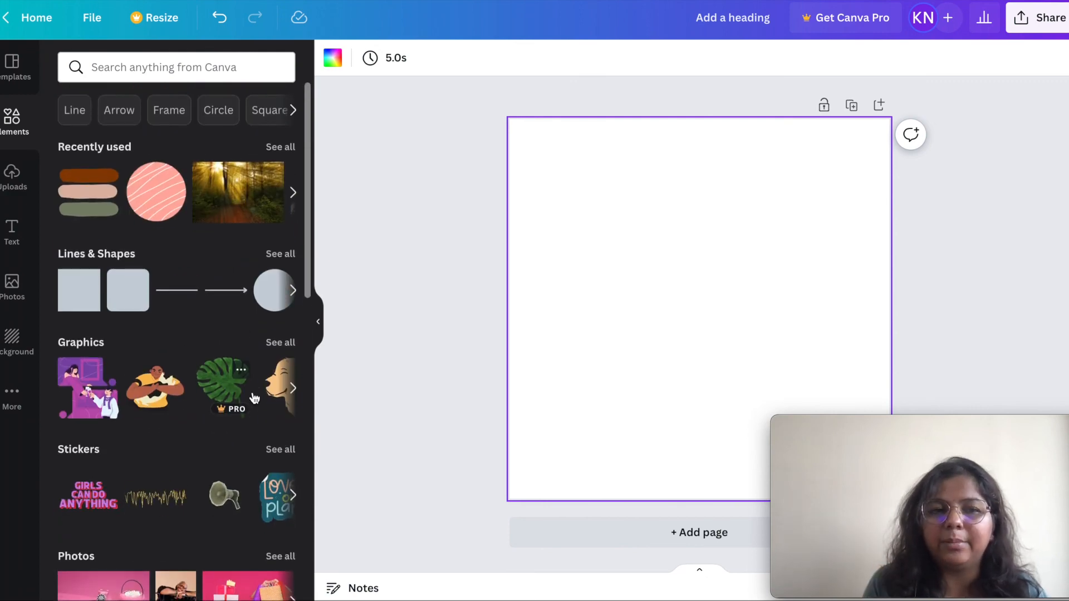
left_click(169, 110)
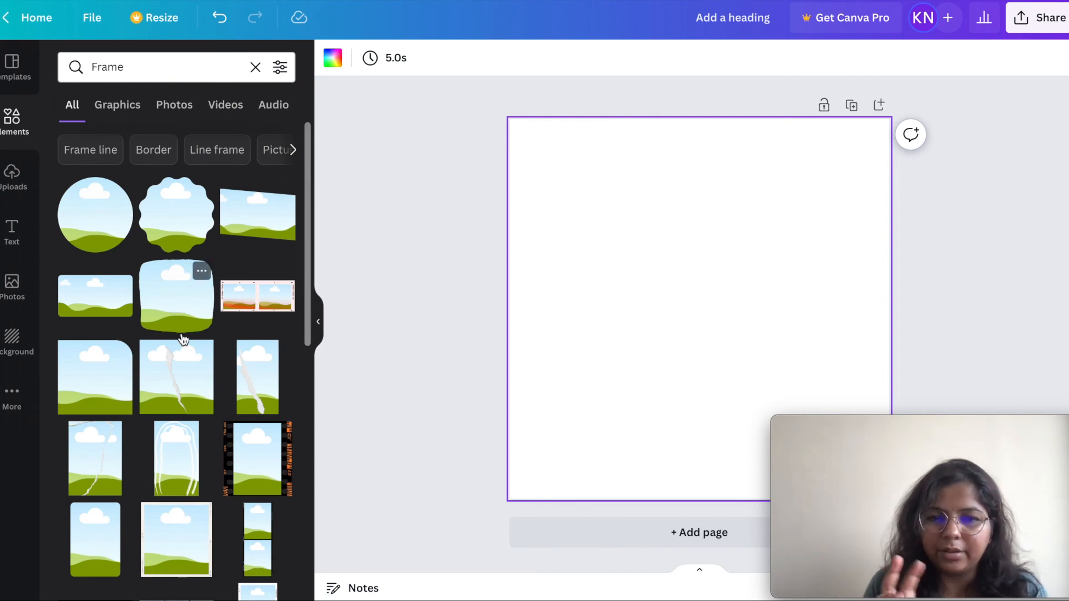
scroll(219, 363, "down", 5)
left_click(153, 289)
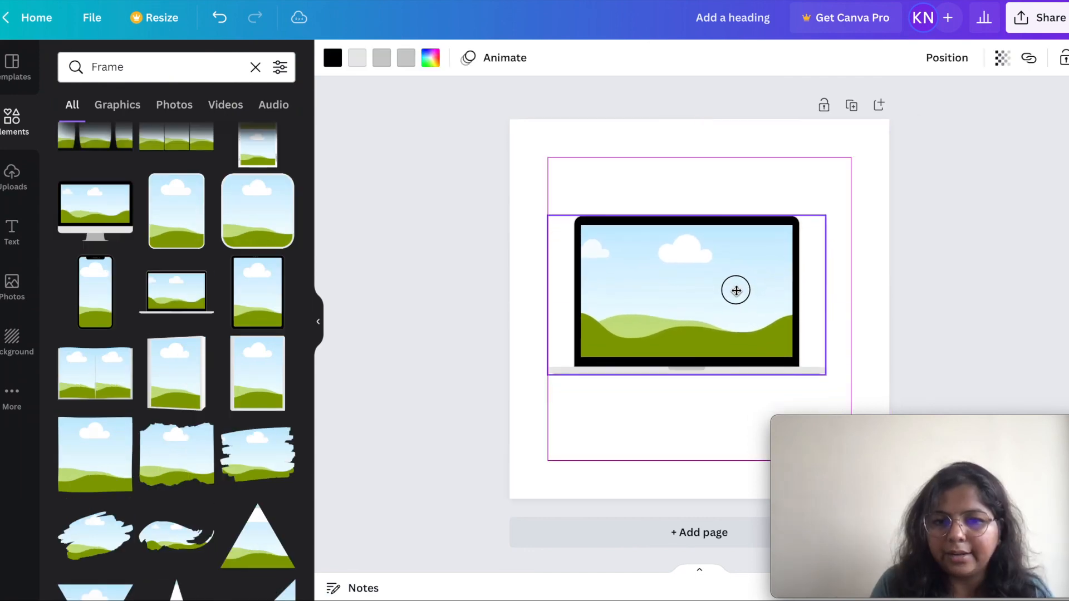
Fill the laptop frame's screen with the sunlit forest path photo from the Nature photos.
left_click(12, 286)
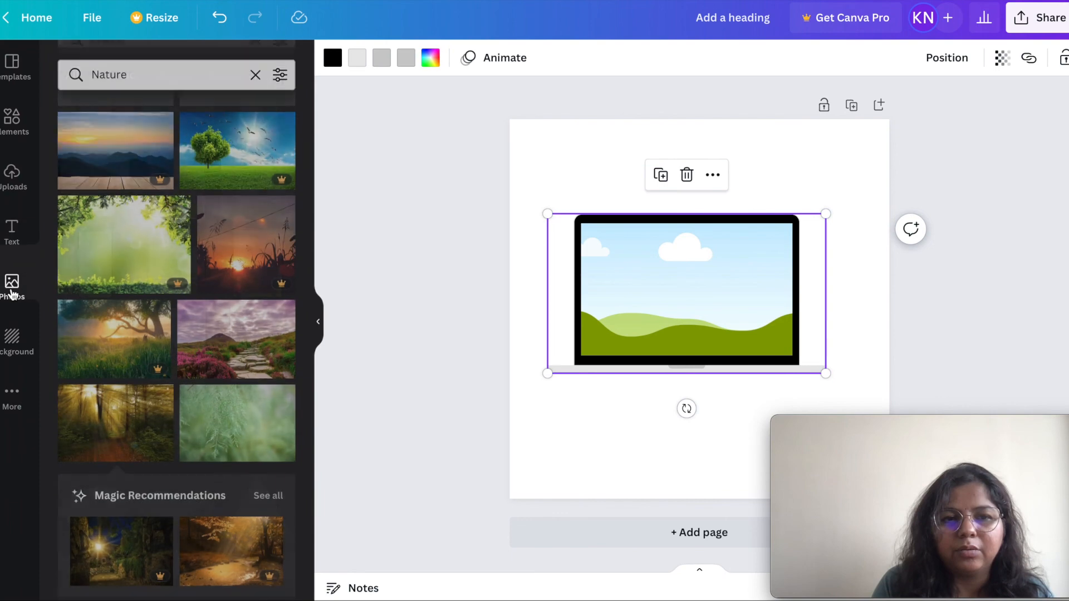
left_click_drag(156, 418, 518, 285)
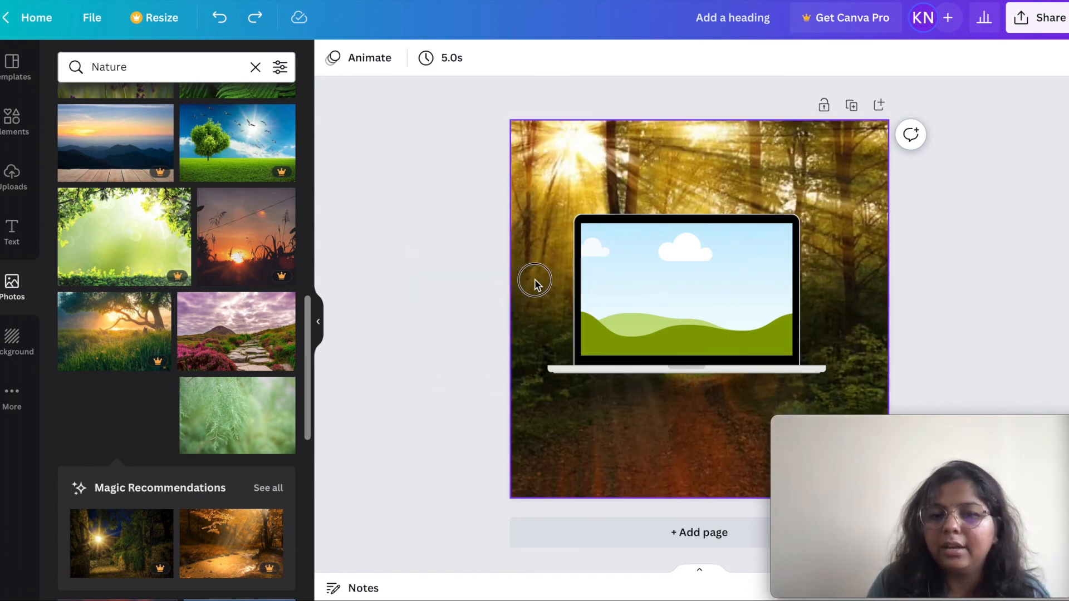
left_click_drag(544, 282, 586, 283)
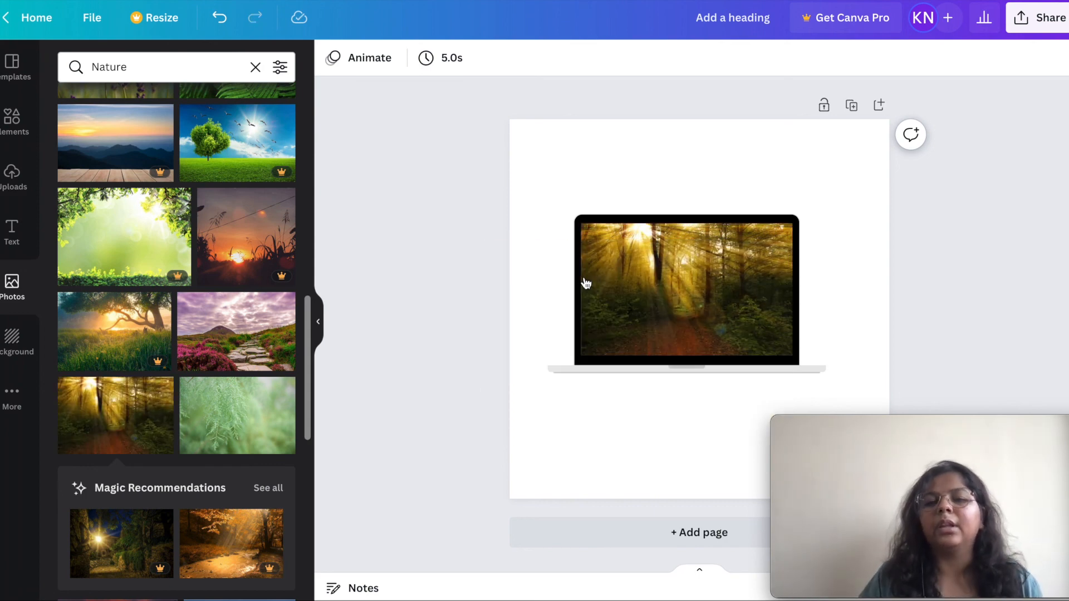
Enlarge the forest photo within the laptop frame by extending its upper-left corner outward.
double_click(614, 277)
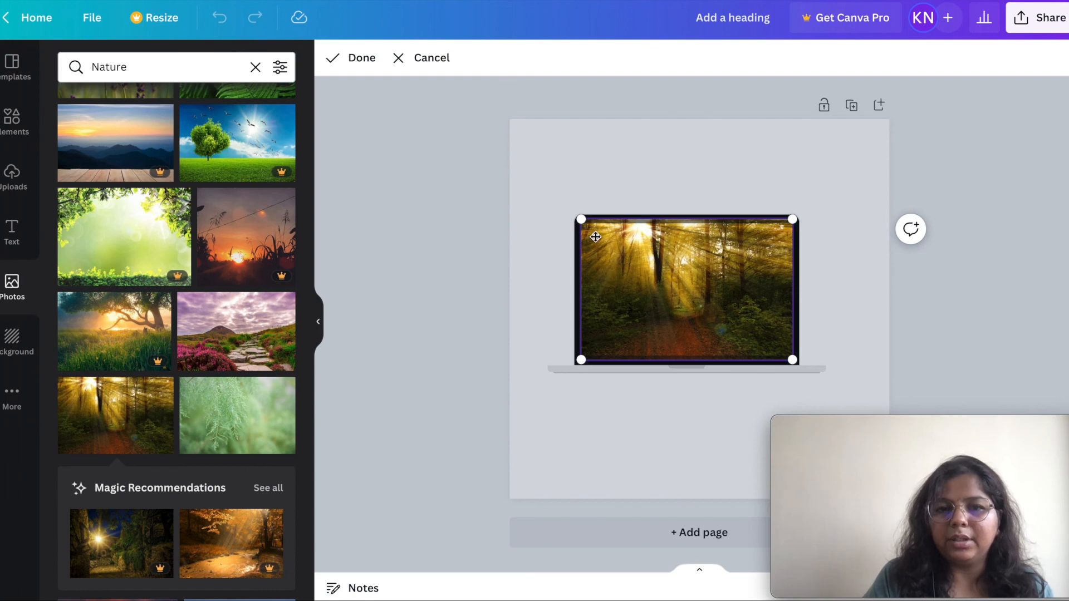
left_click_drag(580, 219, 545, 196)
left_click(482, 276)
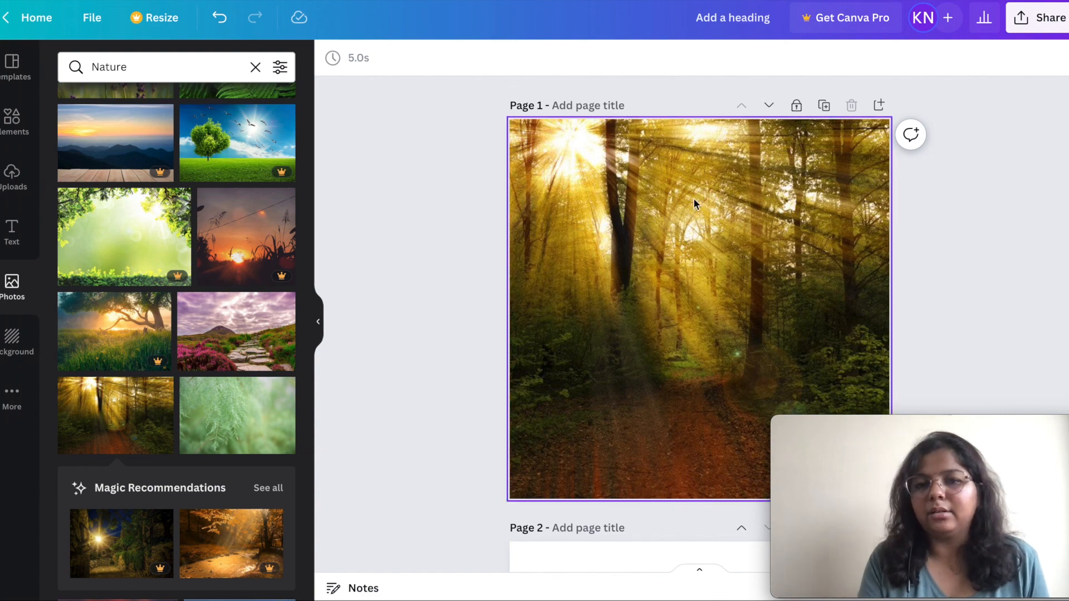
Unlock page 1 and duplicate it, then compare the copy with the original.
left_click(797, 106)
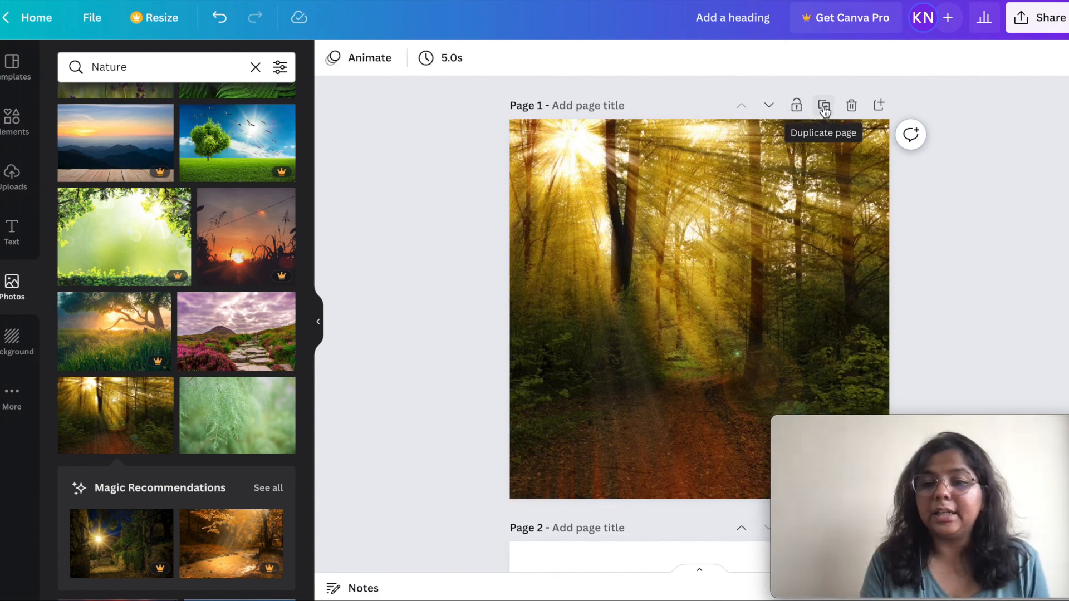
left_click(825, 106)
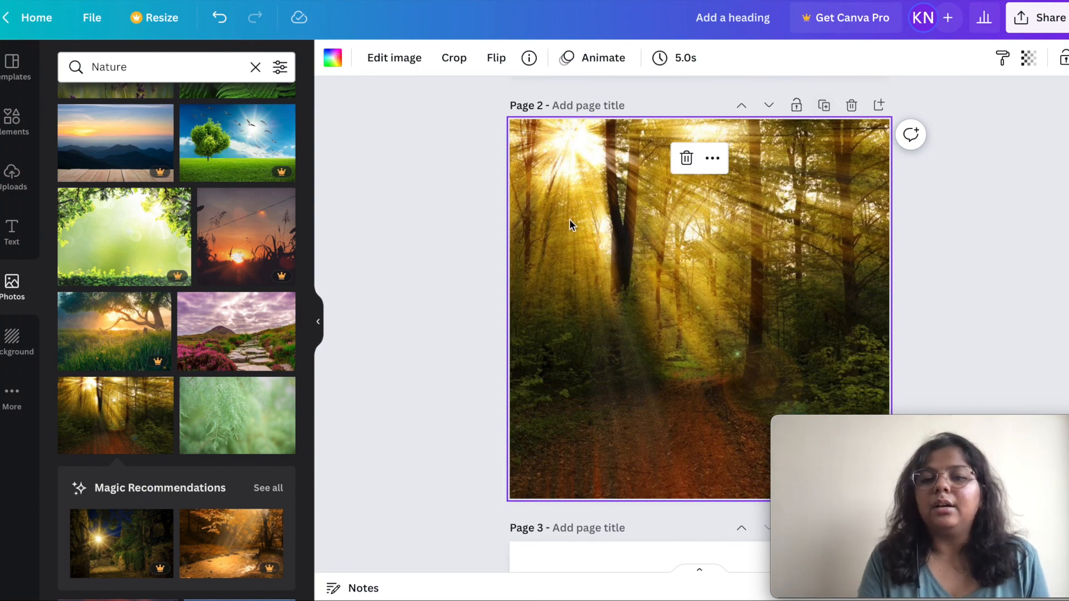
scroll(761, 284, "up", 8)
scroll(762, 285, "down", 9)
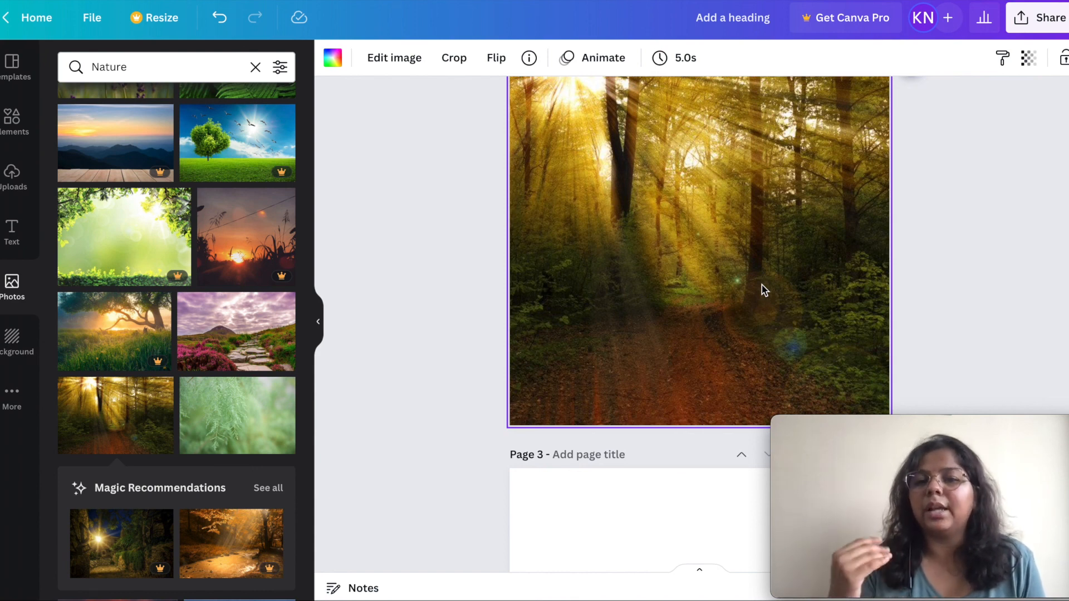
scroll(764, 290, "up", 2)
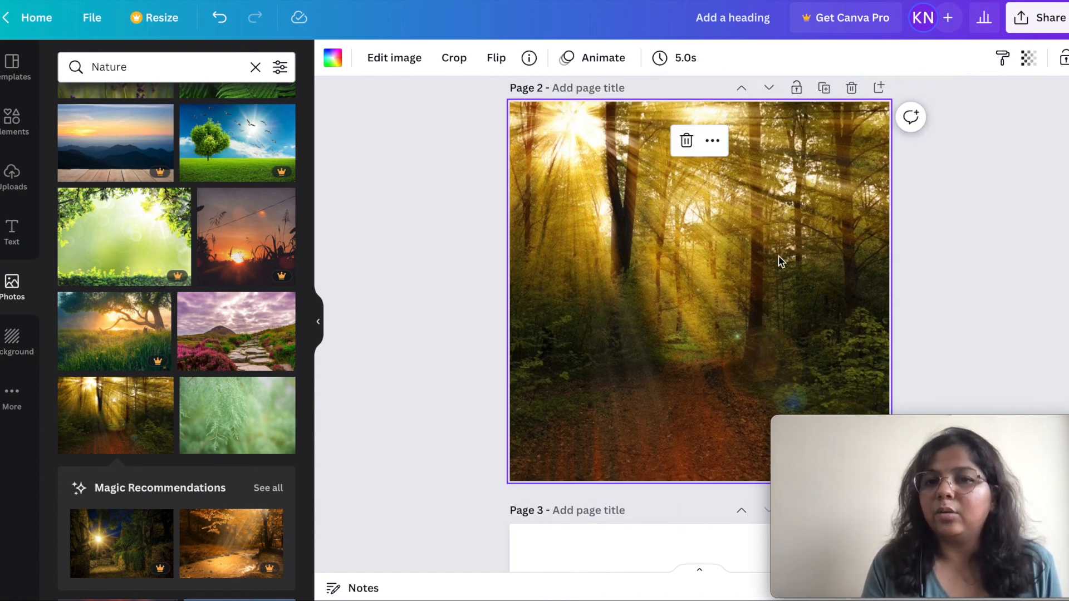
Delete the duplicated forest page and add a new blank page directly after page 1.
scroll(780, 261, "up", 1)
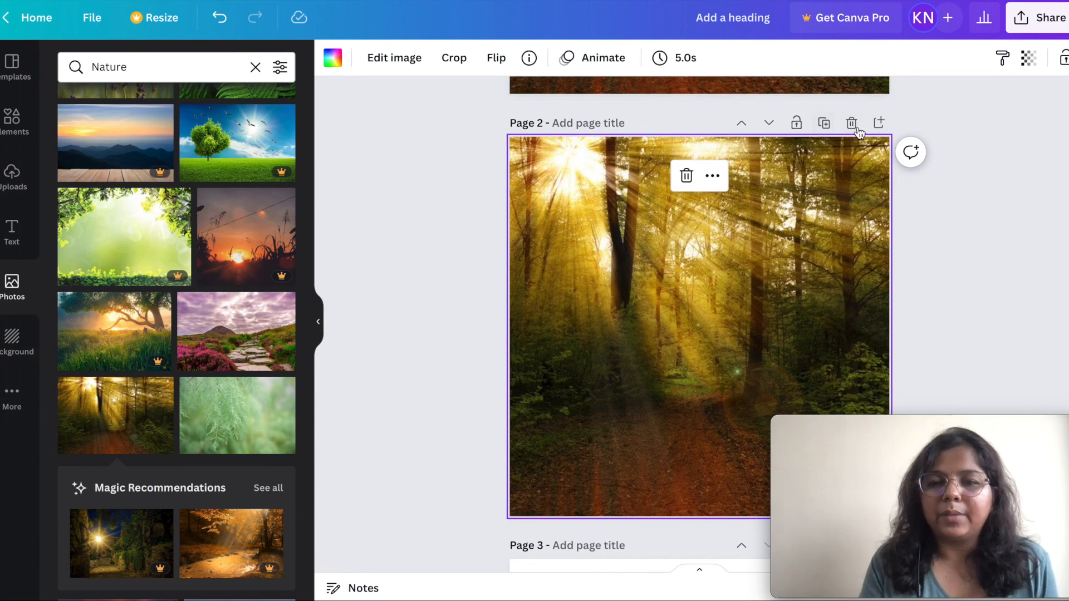
left_click(856, 130)
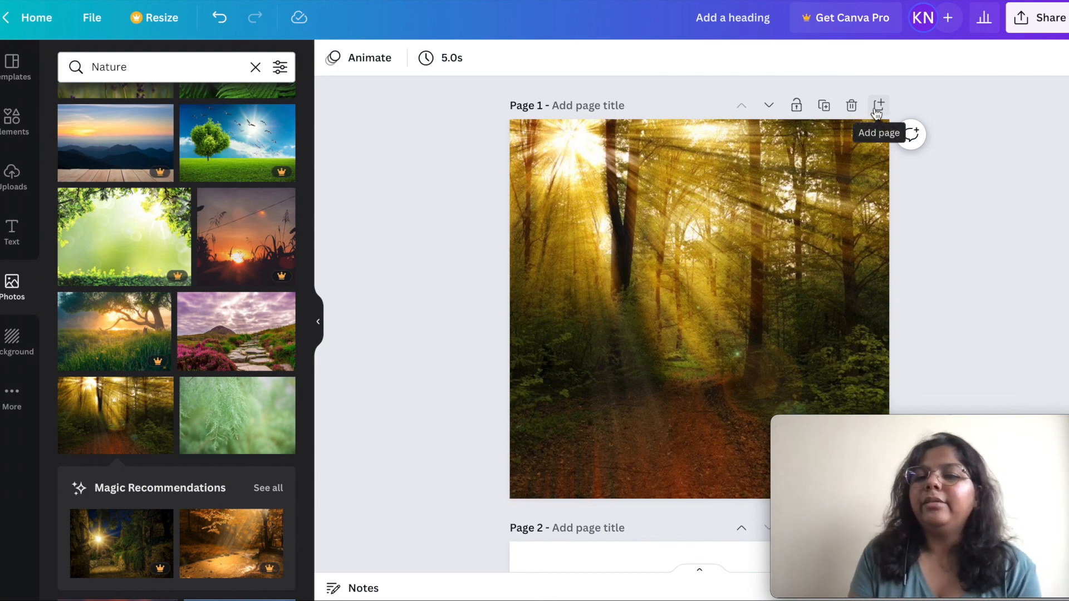
left_click(878, 105)
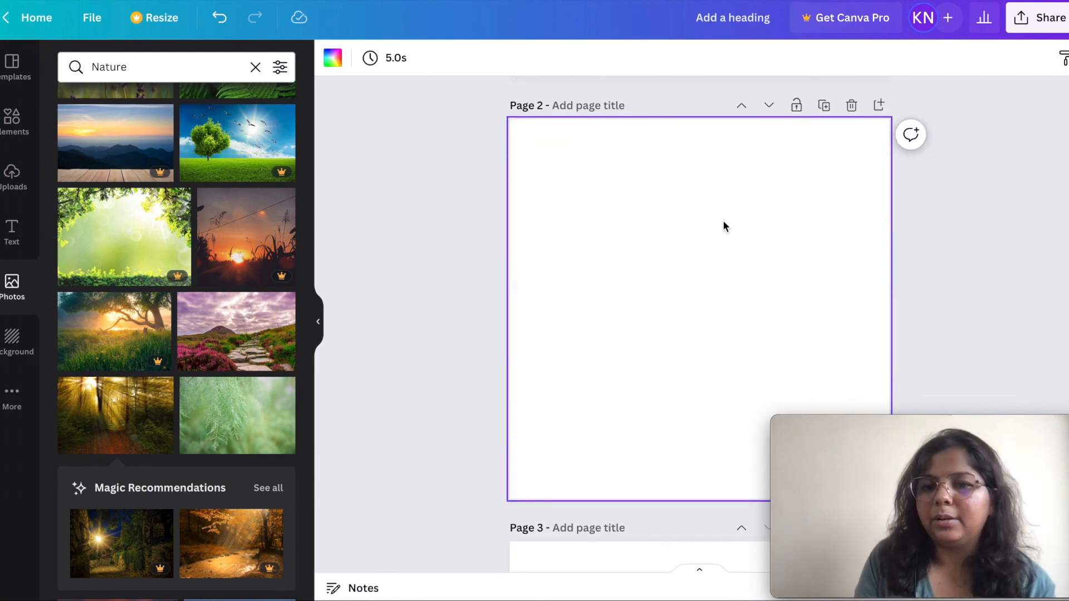
scroll(720, 224, "down", 5)
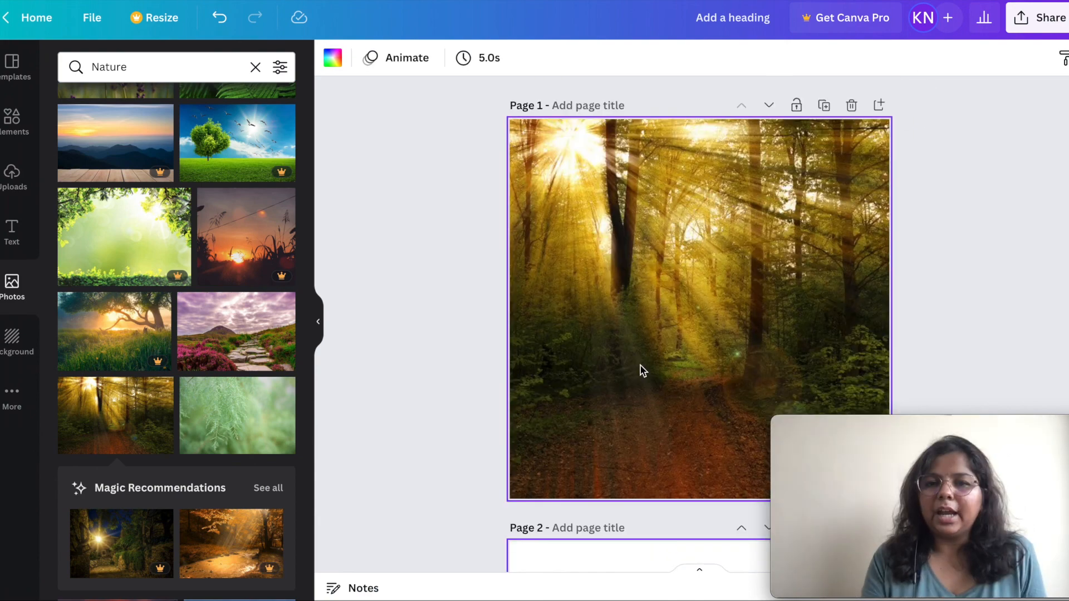
scroll(641, 365, "down", 2)
scroll(640, 366, "up", 2)
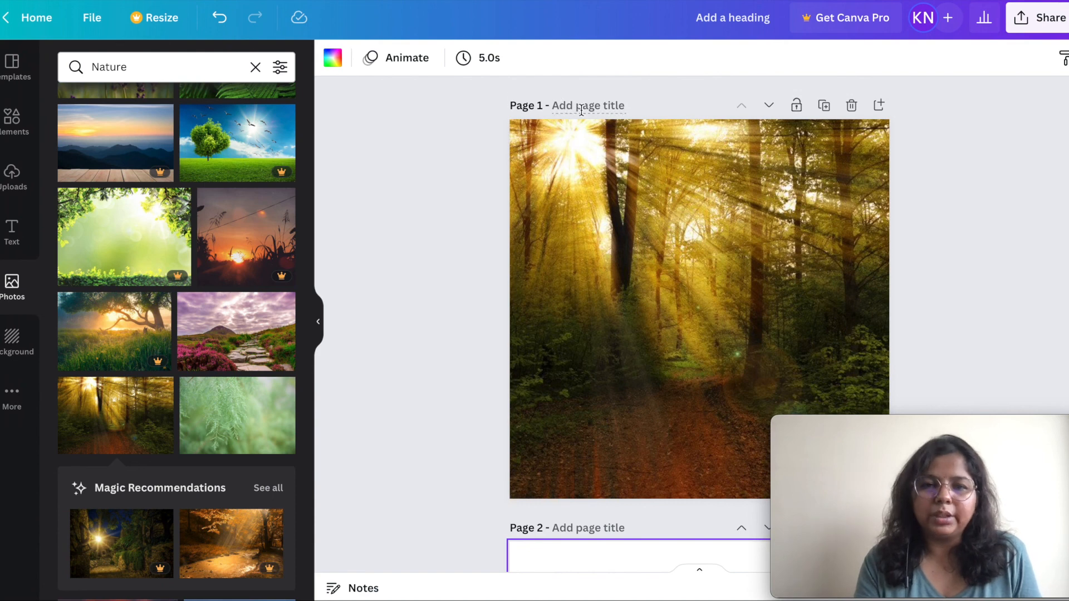
Try the title "30th sep" on page 1, and clear the title again.
left_click(581, 109)
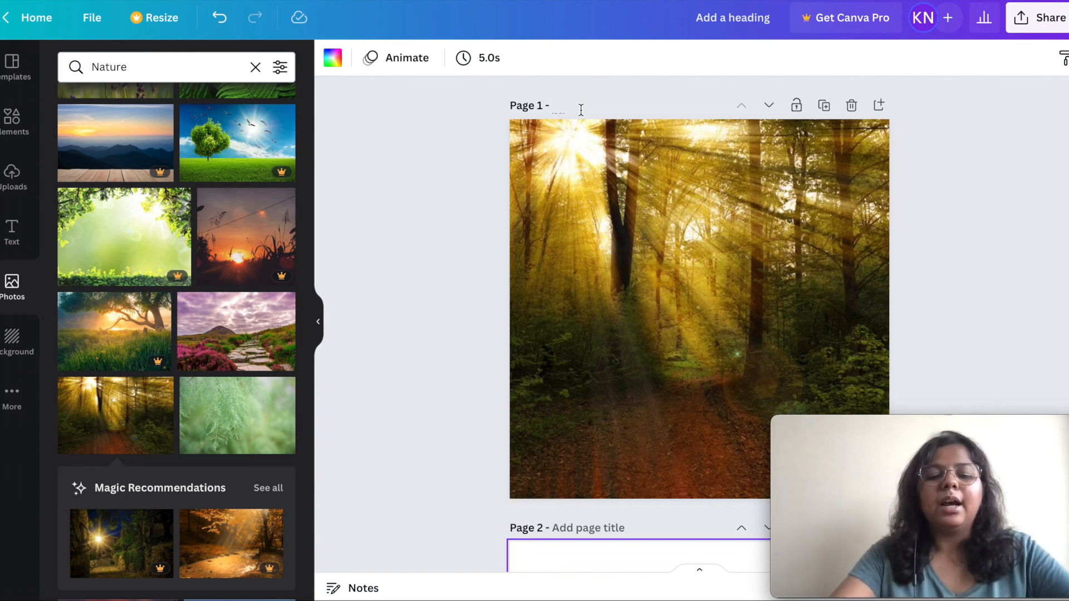
type("30th sep")
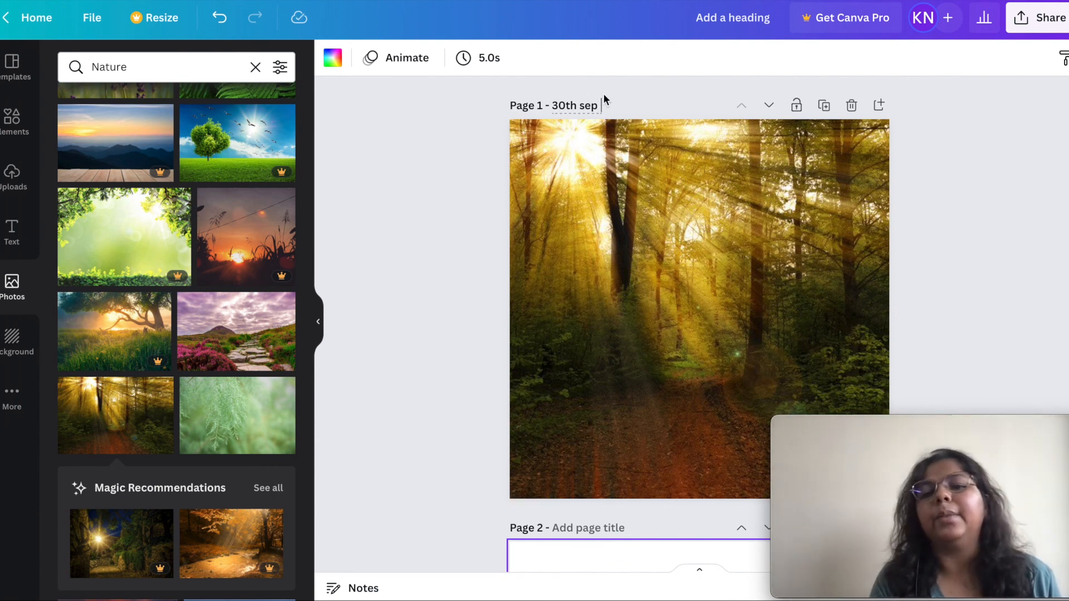
key("BackSpace")
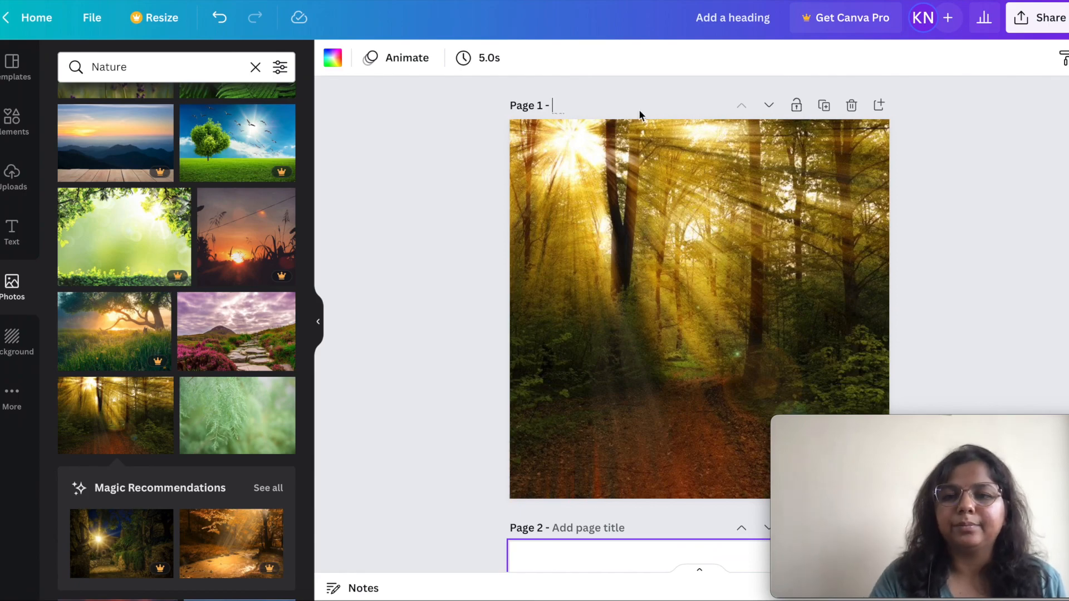